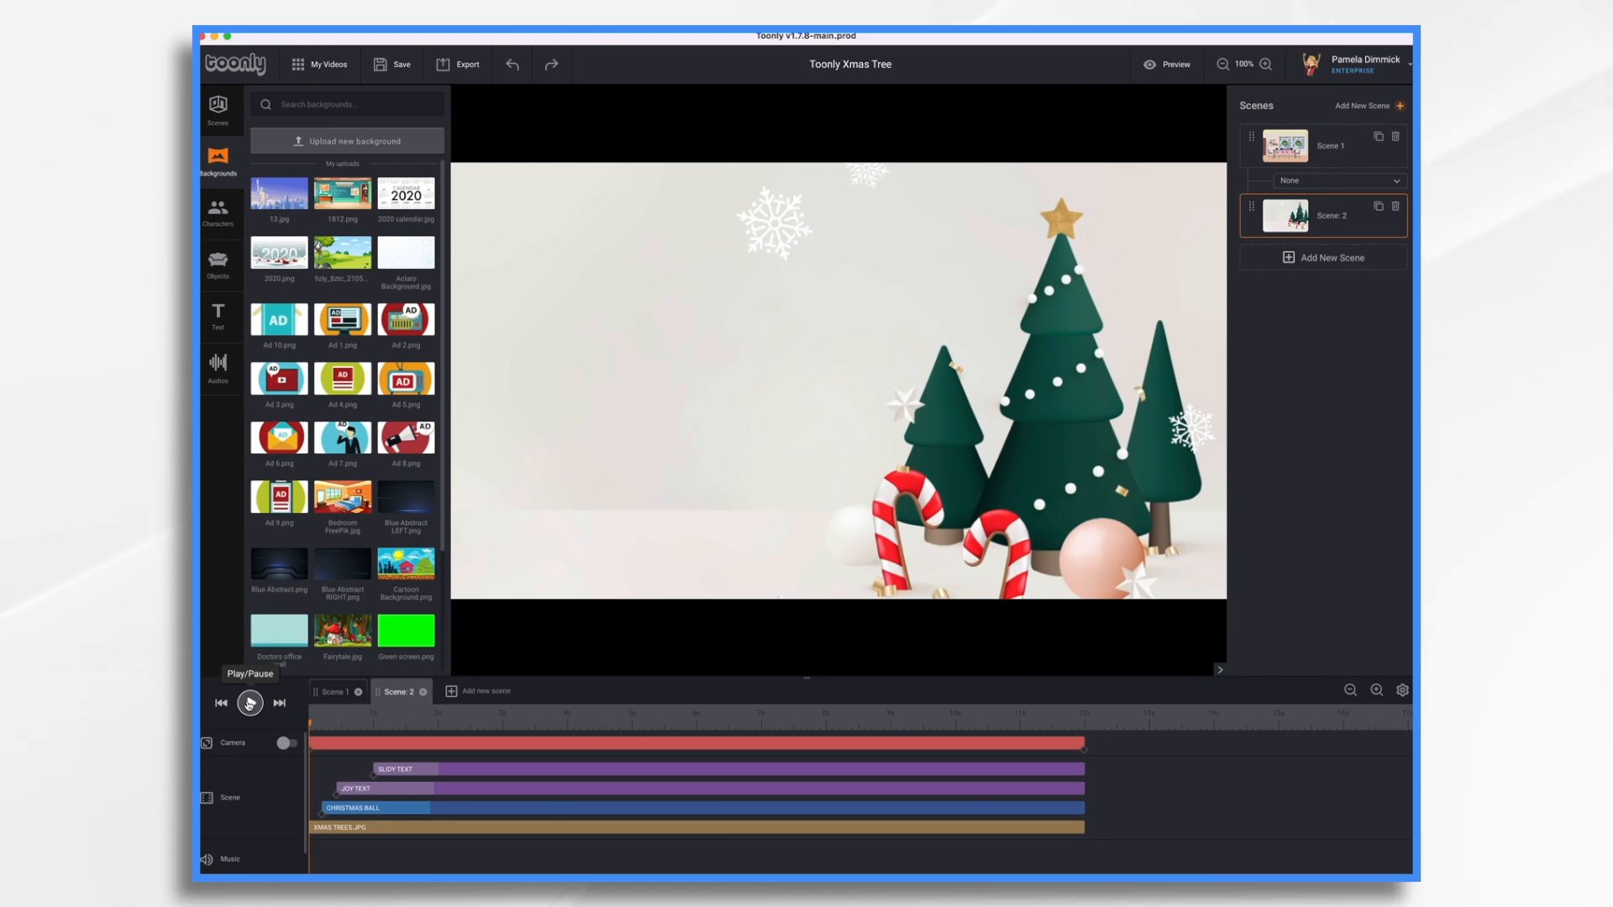
# - Play the current scene and search the background library for "christ"
pyautogui.click(248, 704)
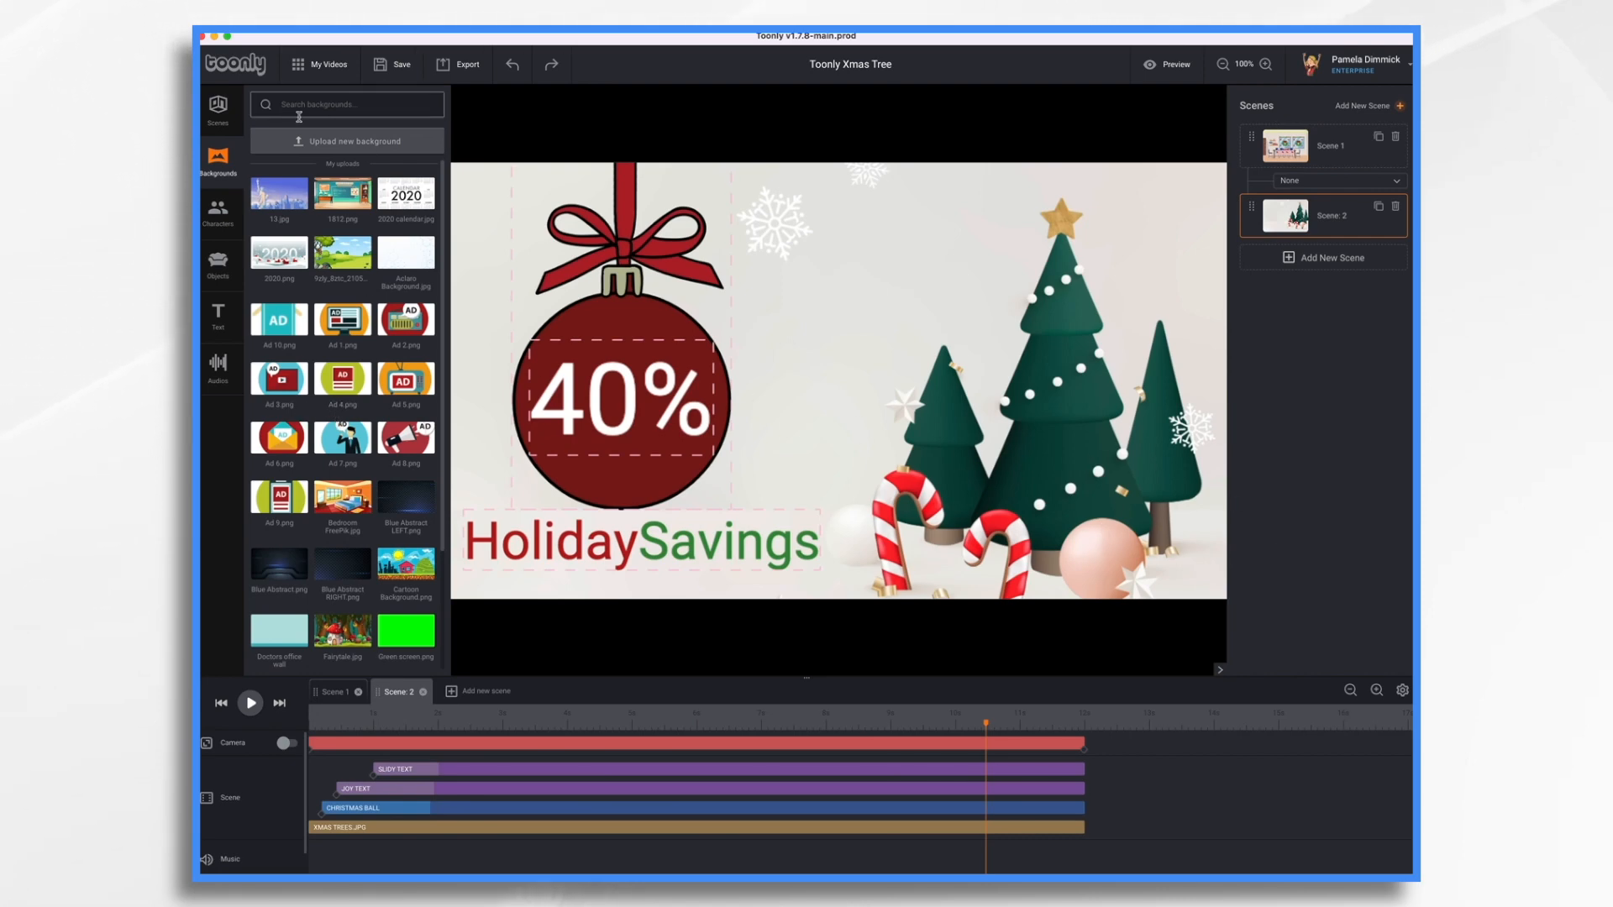
pyautogui.click(324, 104)
pyautogui.write('d')
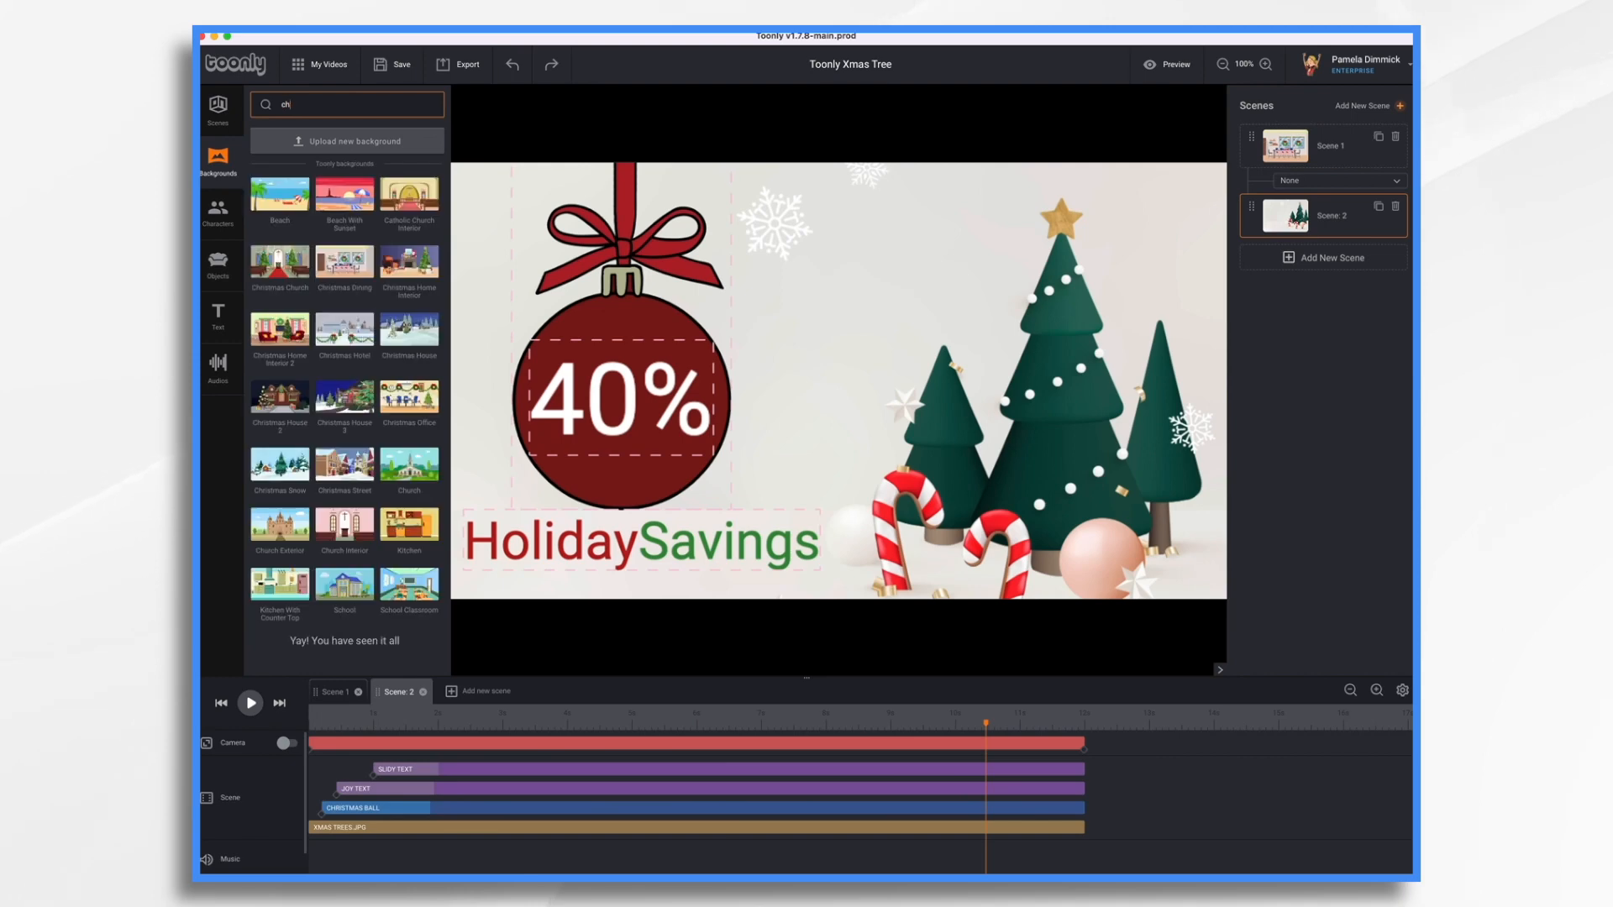
pyautogui.write('hrist')
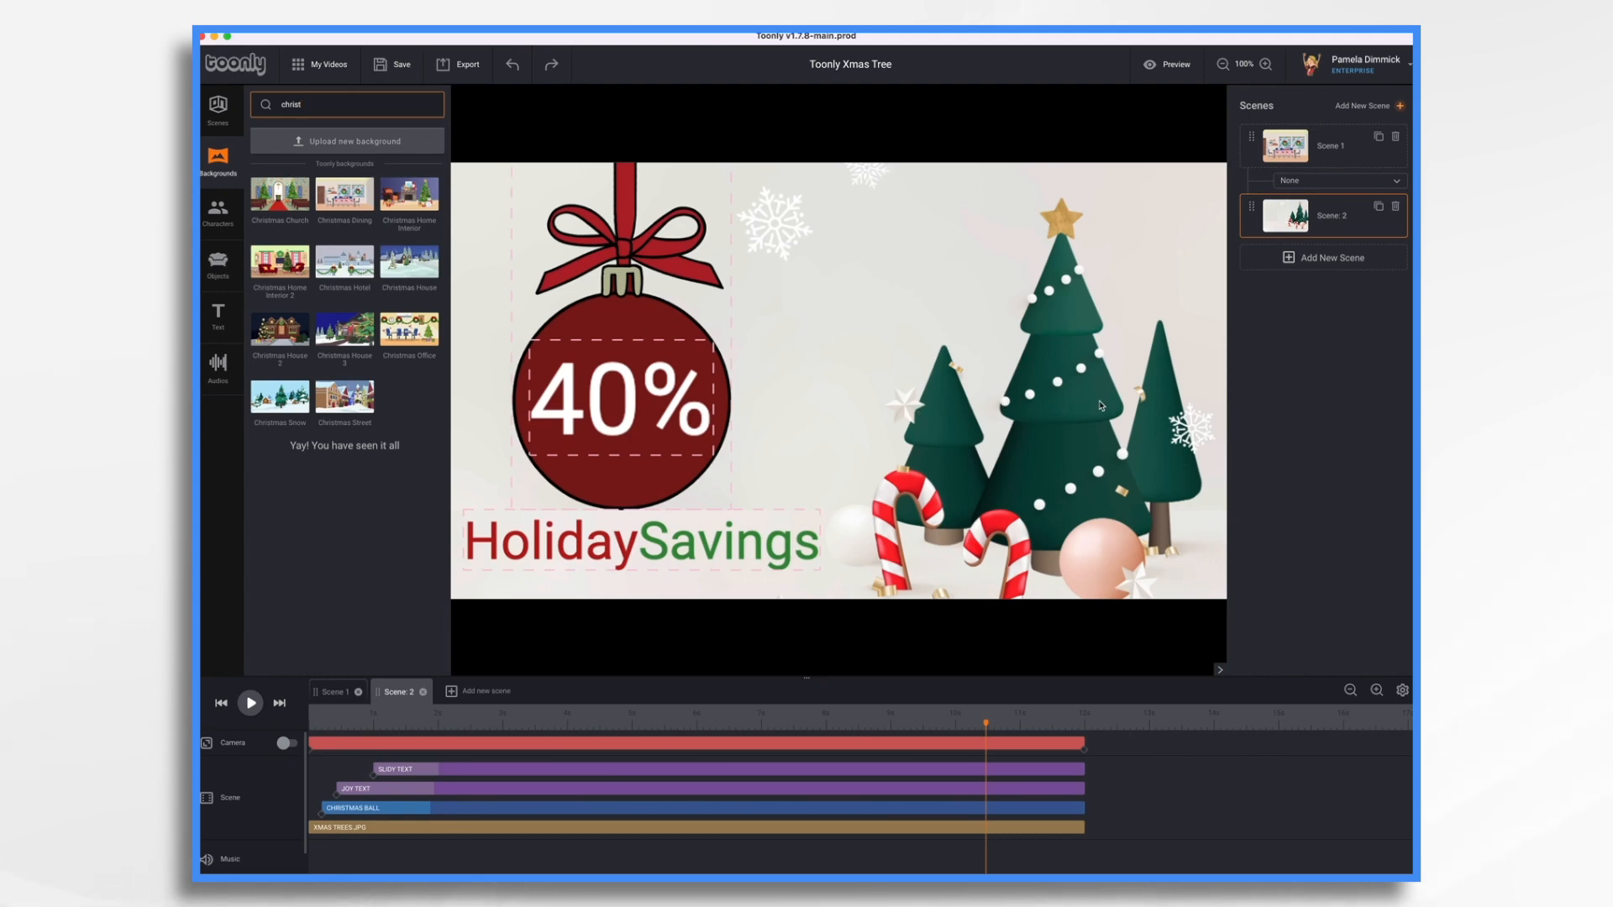
# - Search the object library for "christmas"
pyautogui.click(218, 265)
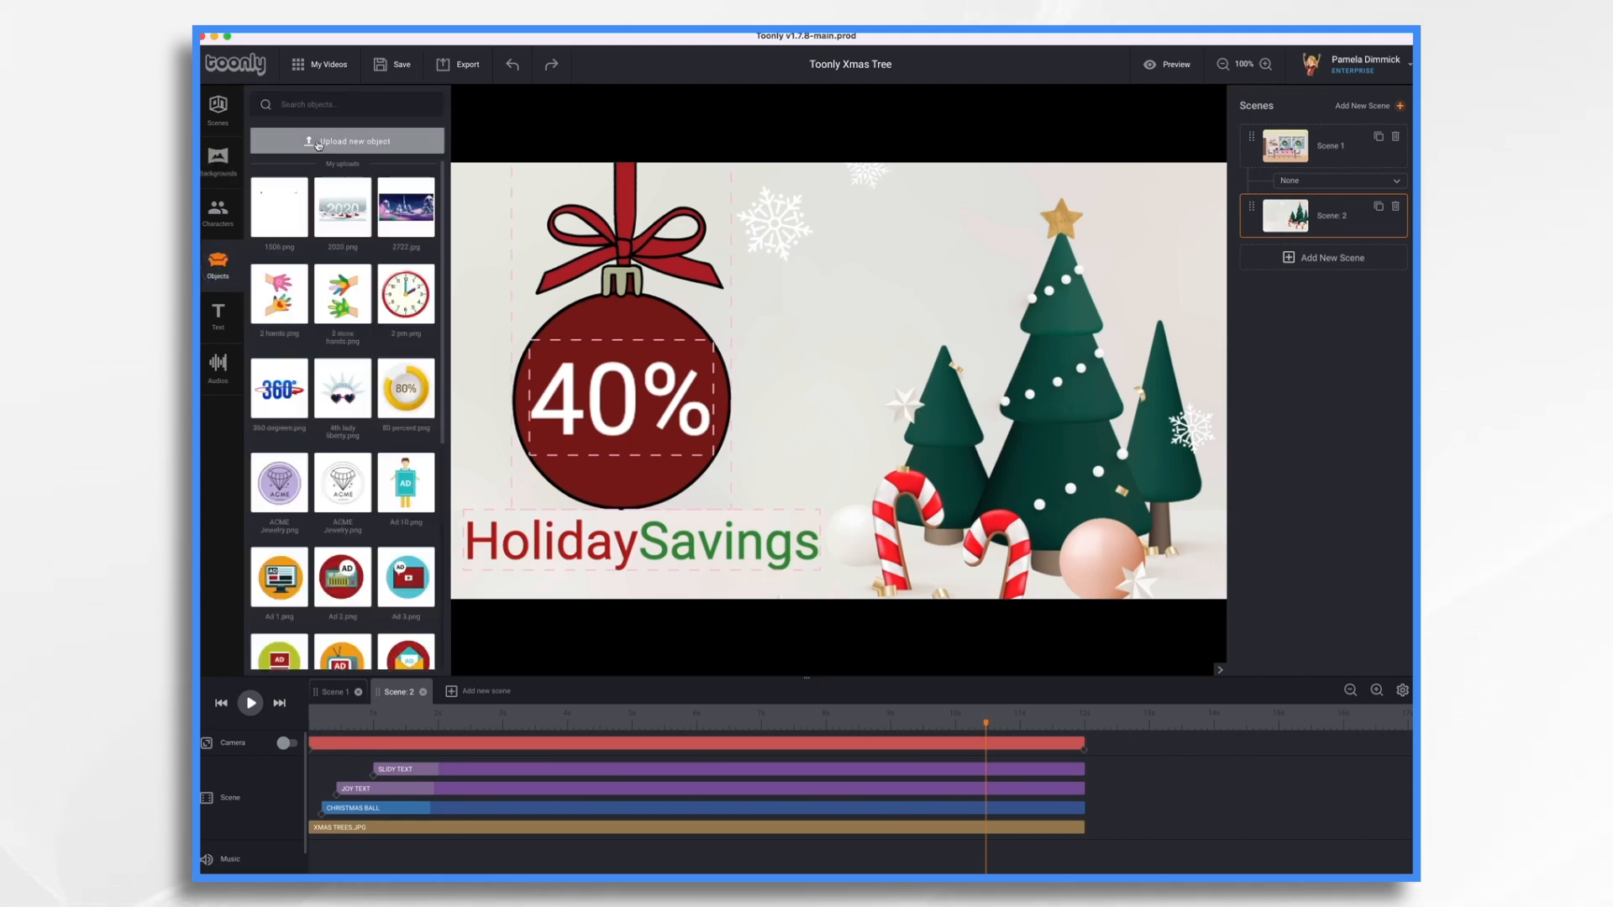
pyautogui.click(326, 107)
pyautogui.write('christmas')
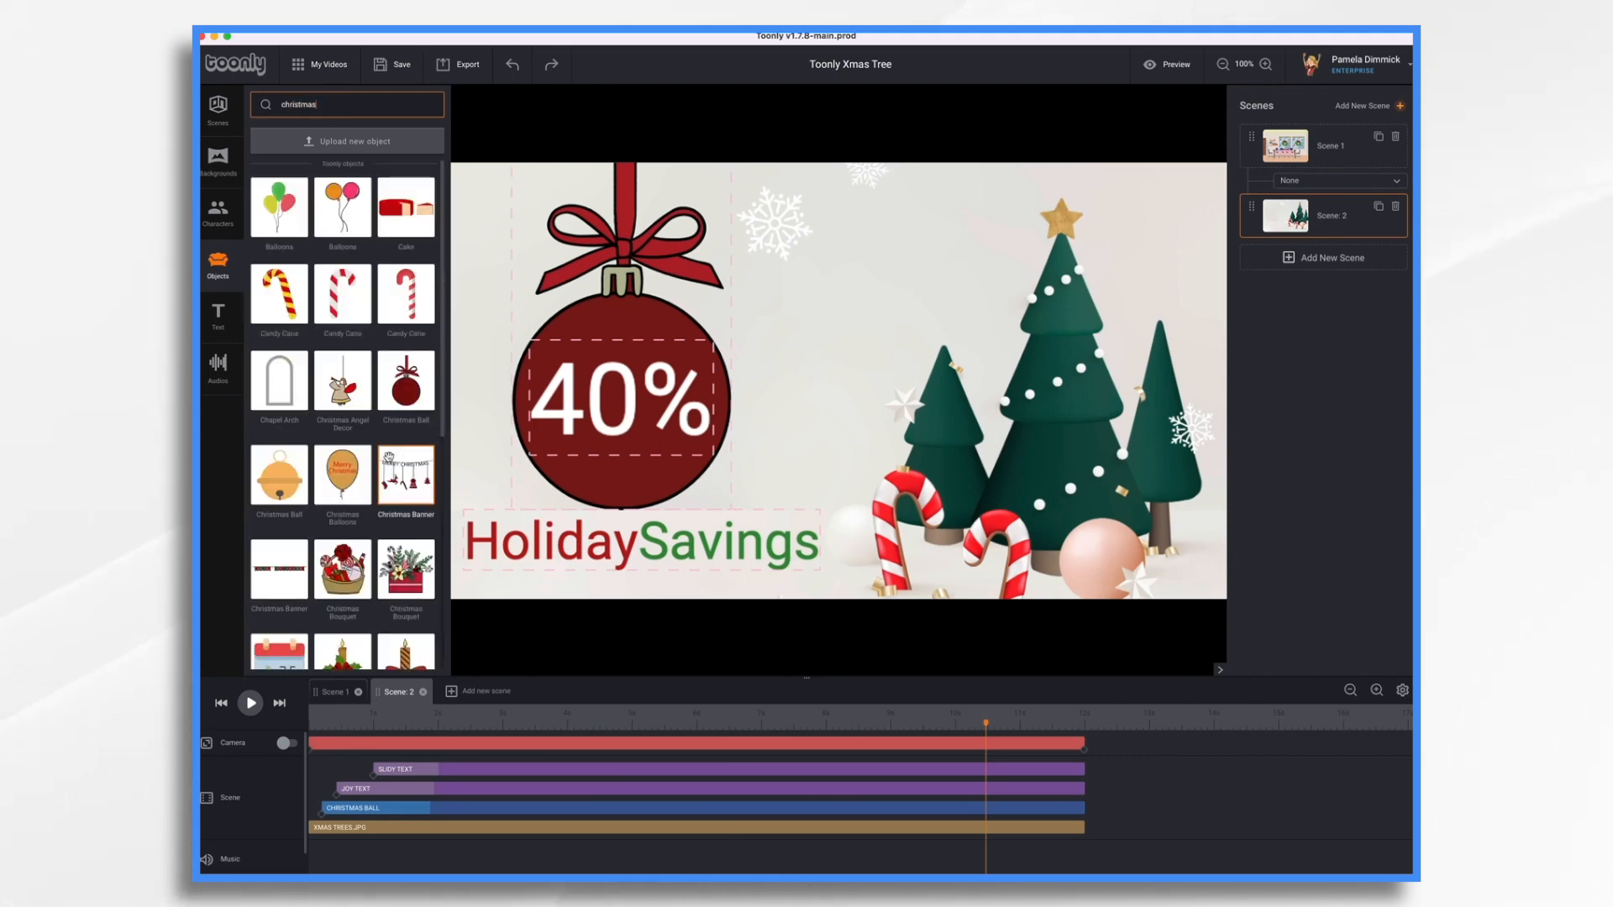
pyautogui.scroll(-1, 388, 456)
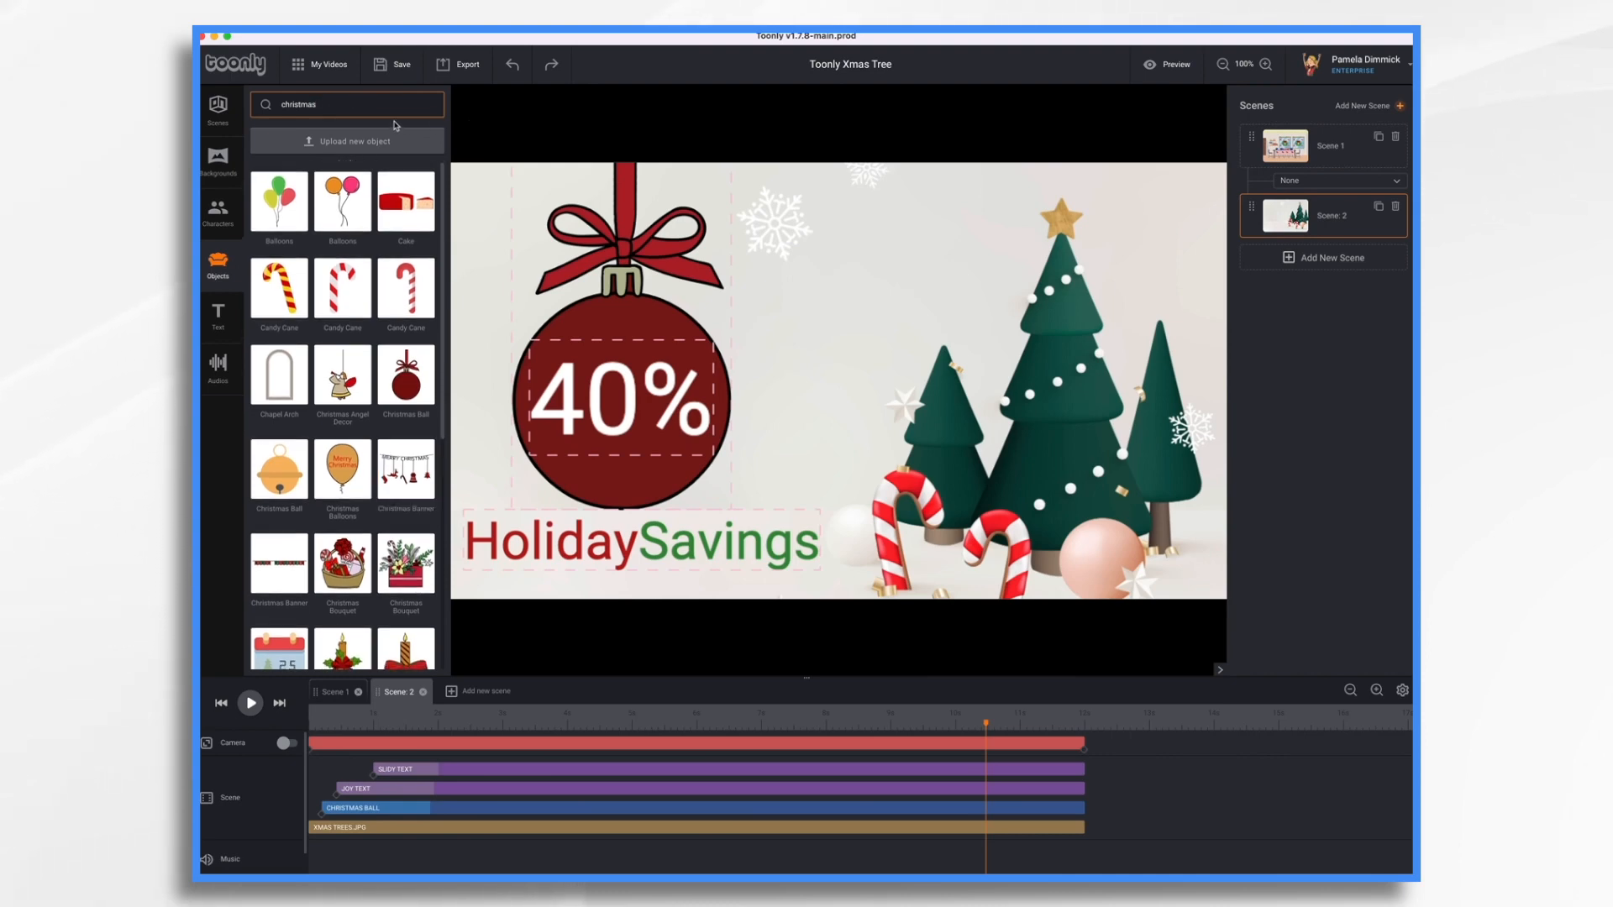
pyautogui.write('orn')
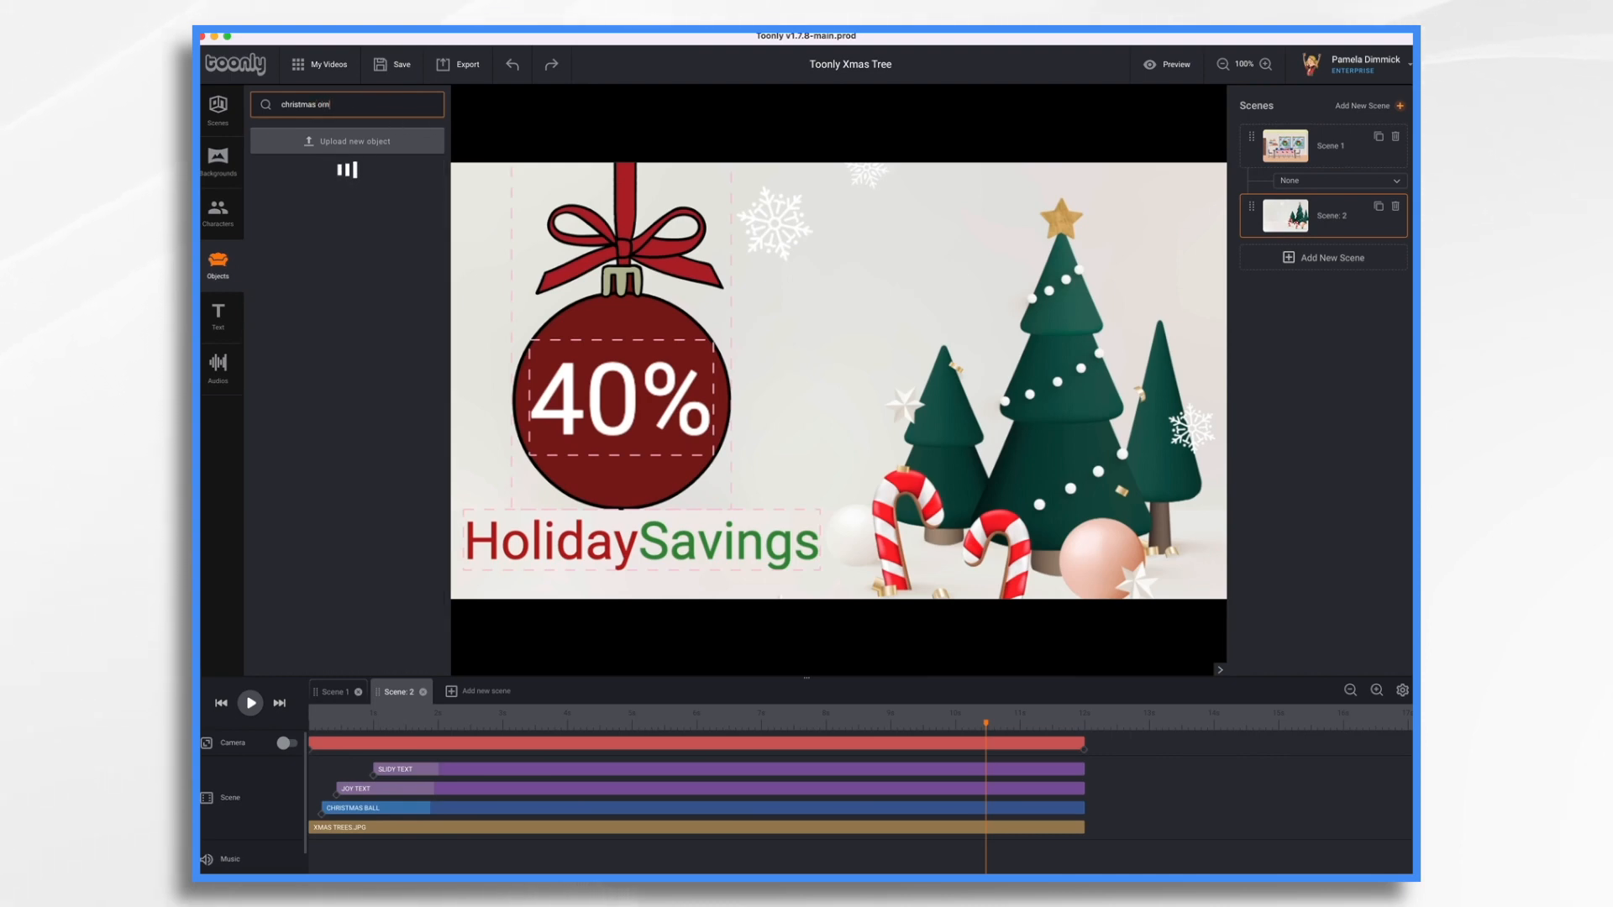
pyautogui.write('a')
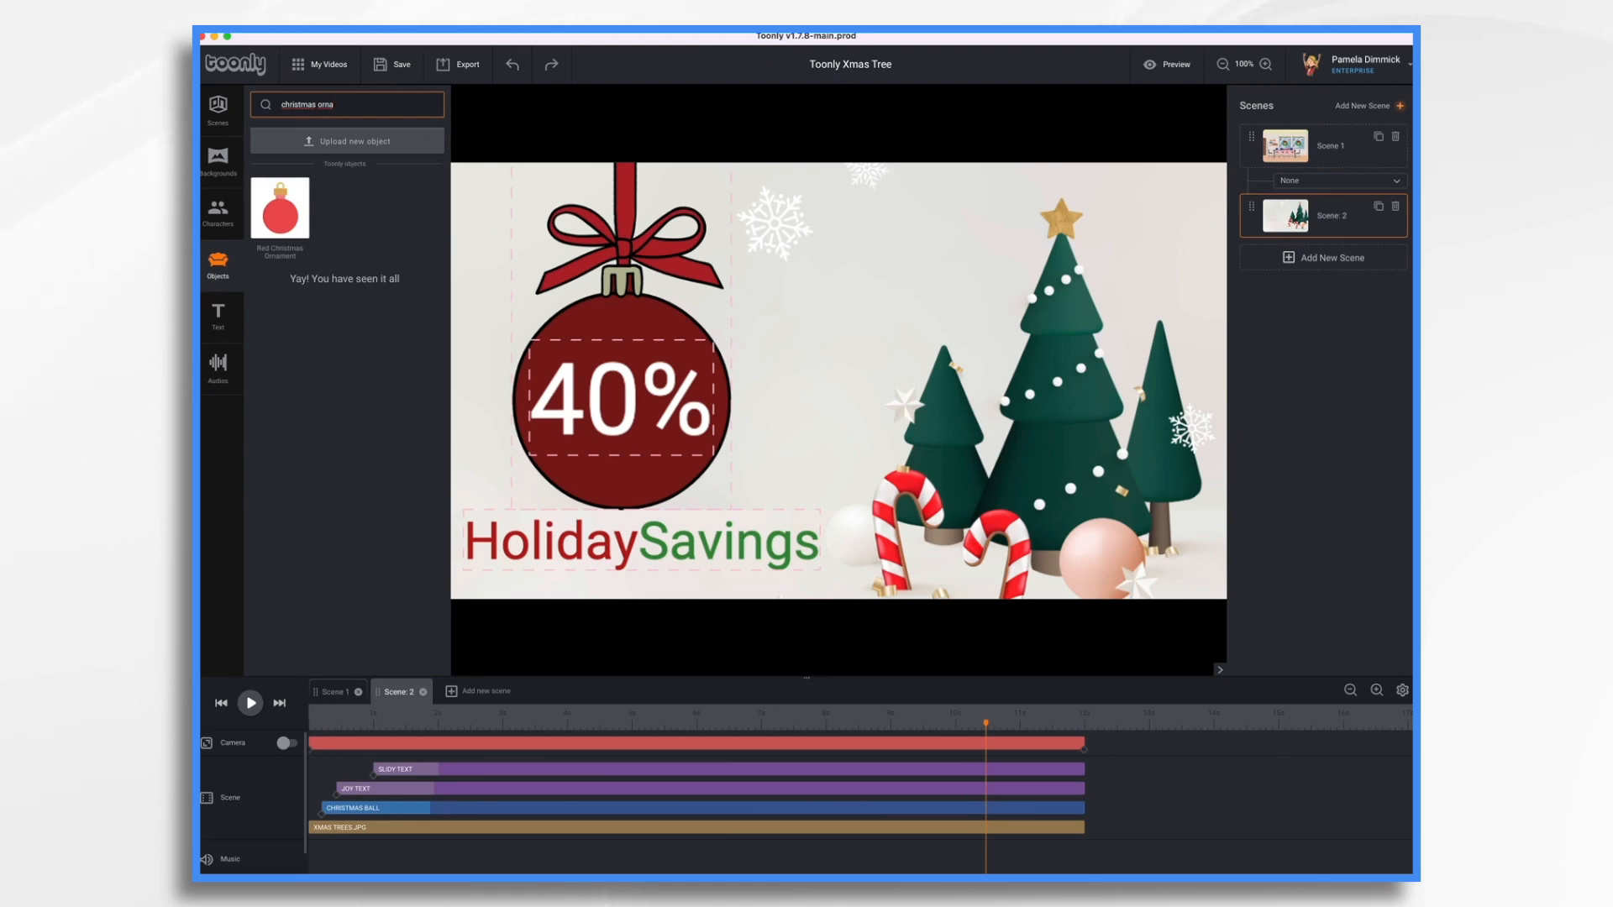
pyautogui.press('BackSpace')
pyautogui.press('BackSpace')
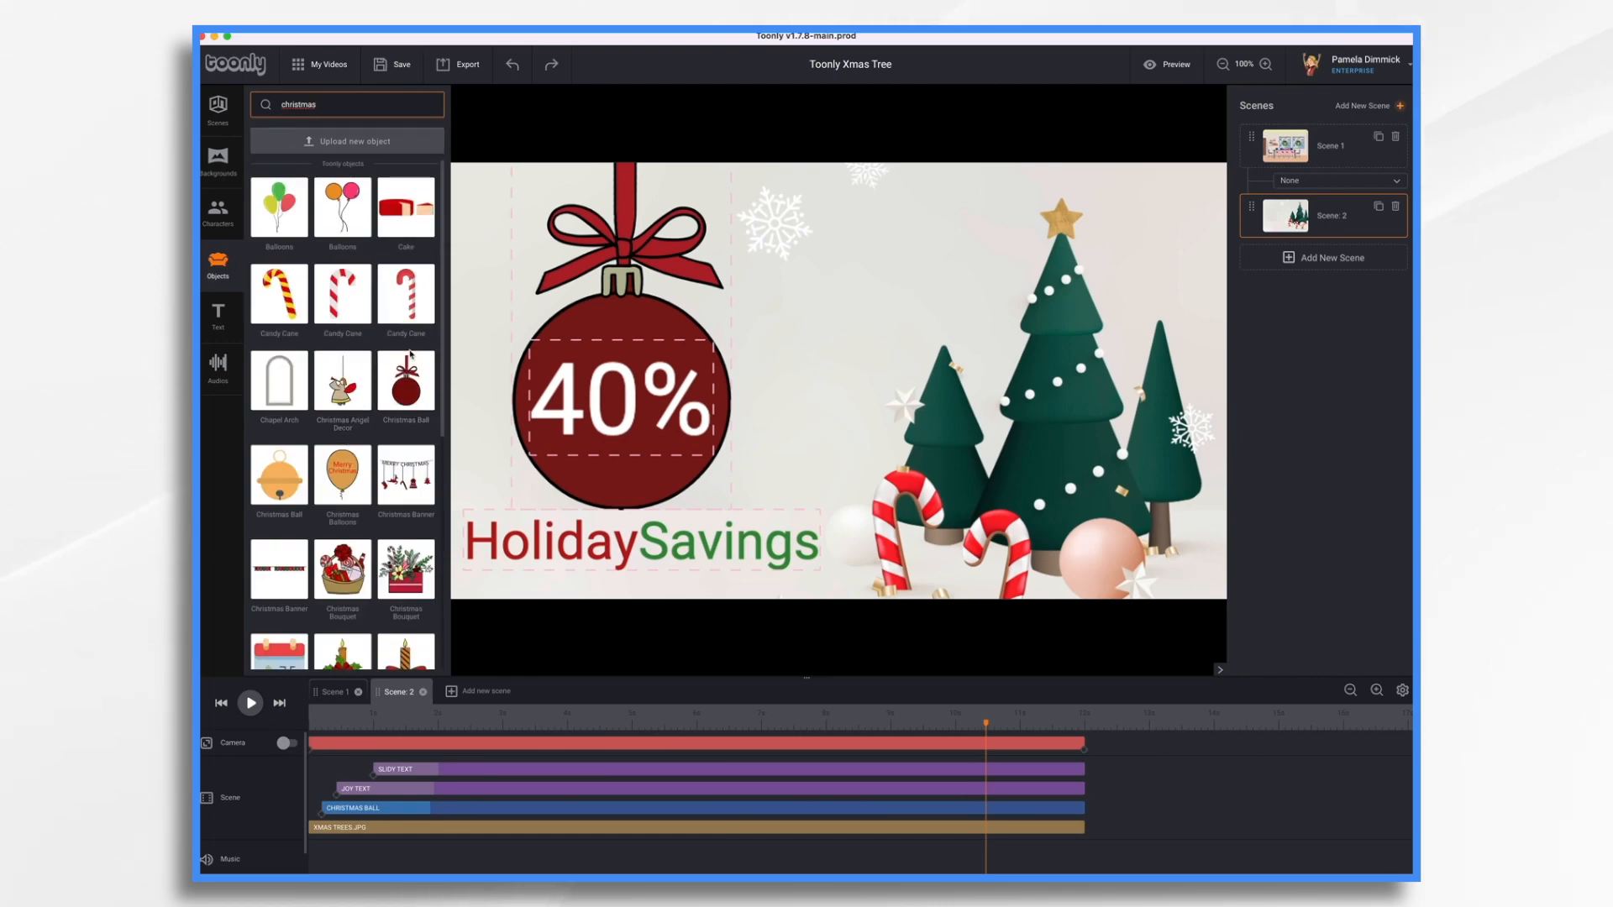
# - Add the hanging Christmas Gingerbread figure to the left tree and shrink it to the size of a small ornament
pyautogui.scroll(-5, 395, 482)
pyautogui.scroll(-10, 394, 481)
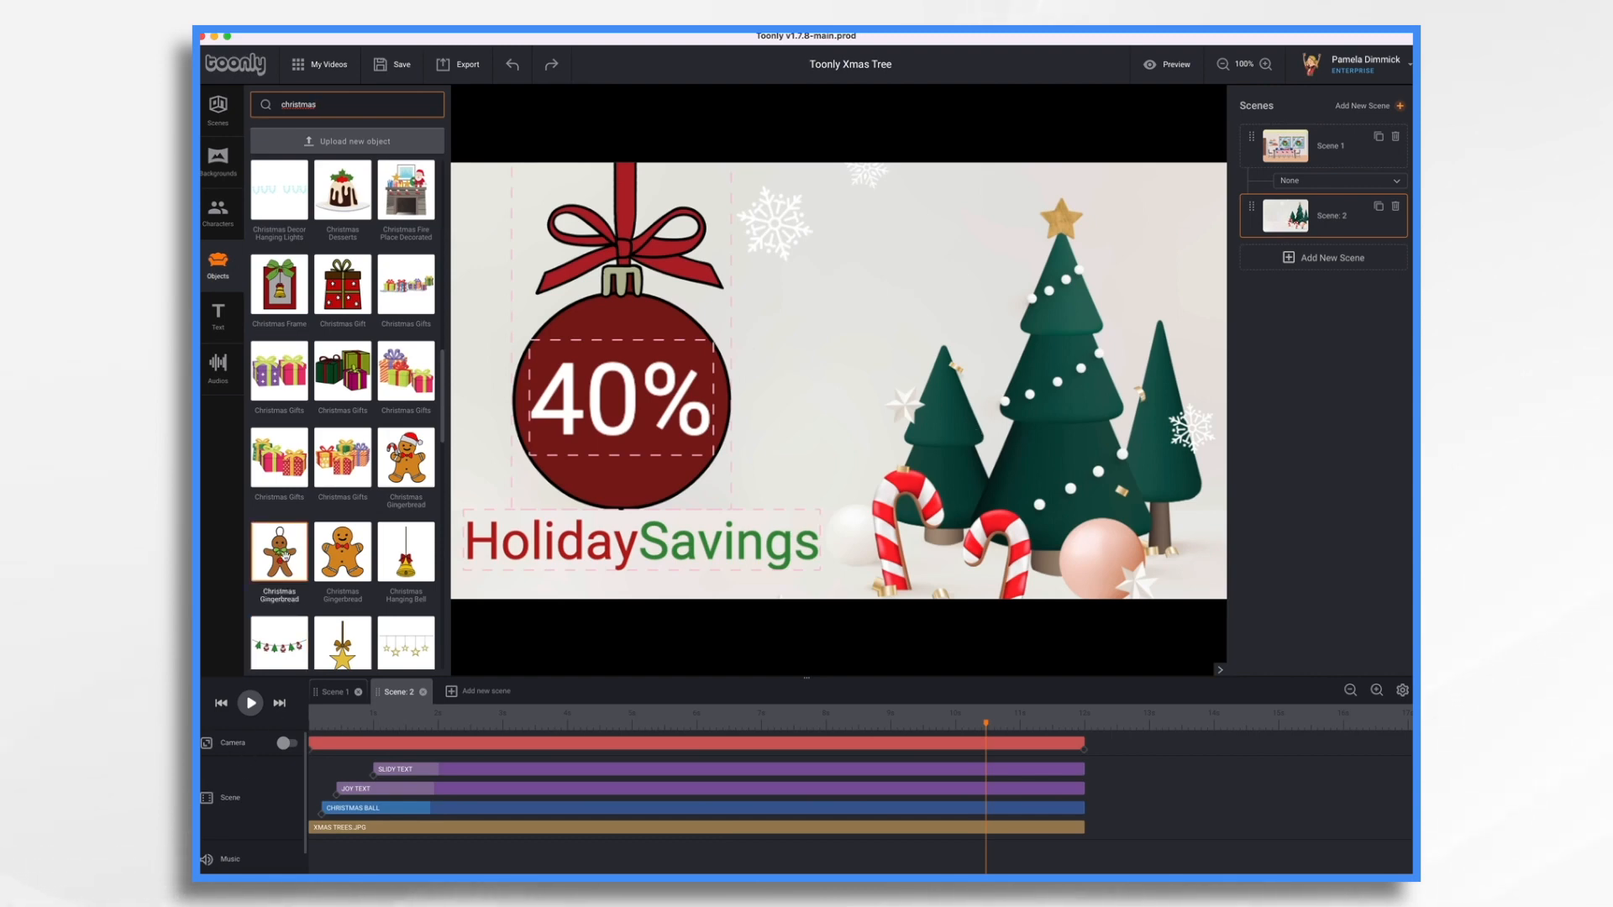
pyautogui.moveTo(280, 552); pyautogui.dragTo(968, 424)
pyautogui.click(971, 427)
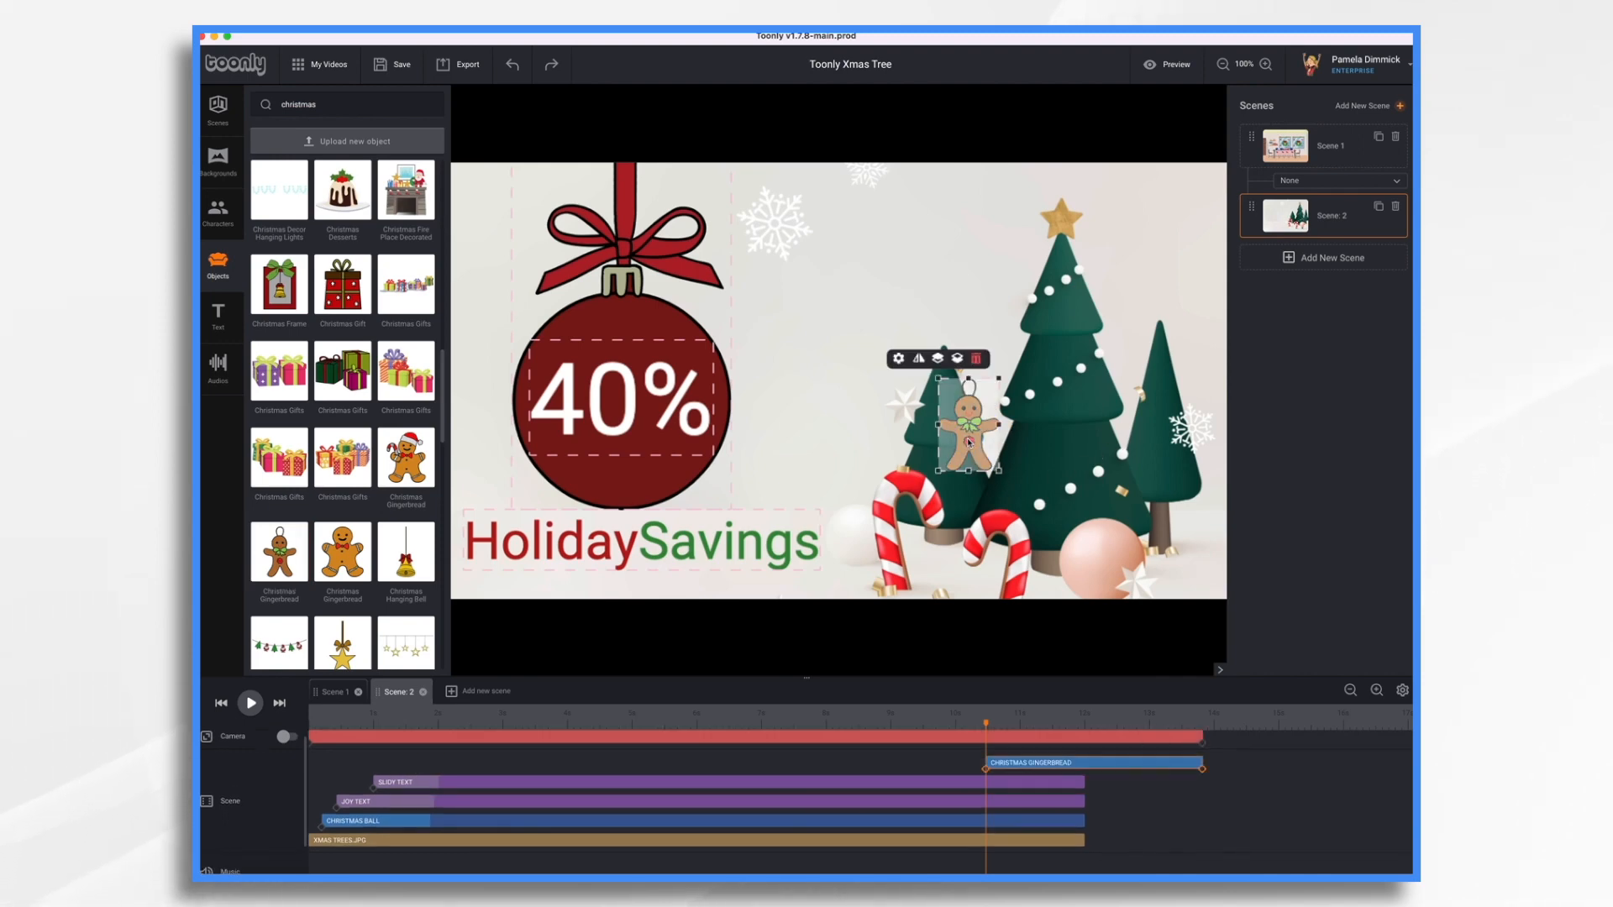
pyautogui.moveTo(1000, 474); pyautogui.dragTo(942, 403)
# - Add a small Christmas Reindeer to the right tree and the rocking-horse Christmas Toy to the upper part of the central tree
pyautogui.scroll(-5, 360, 618)
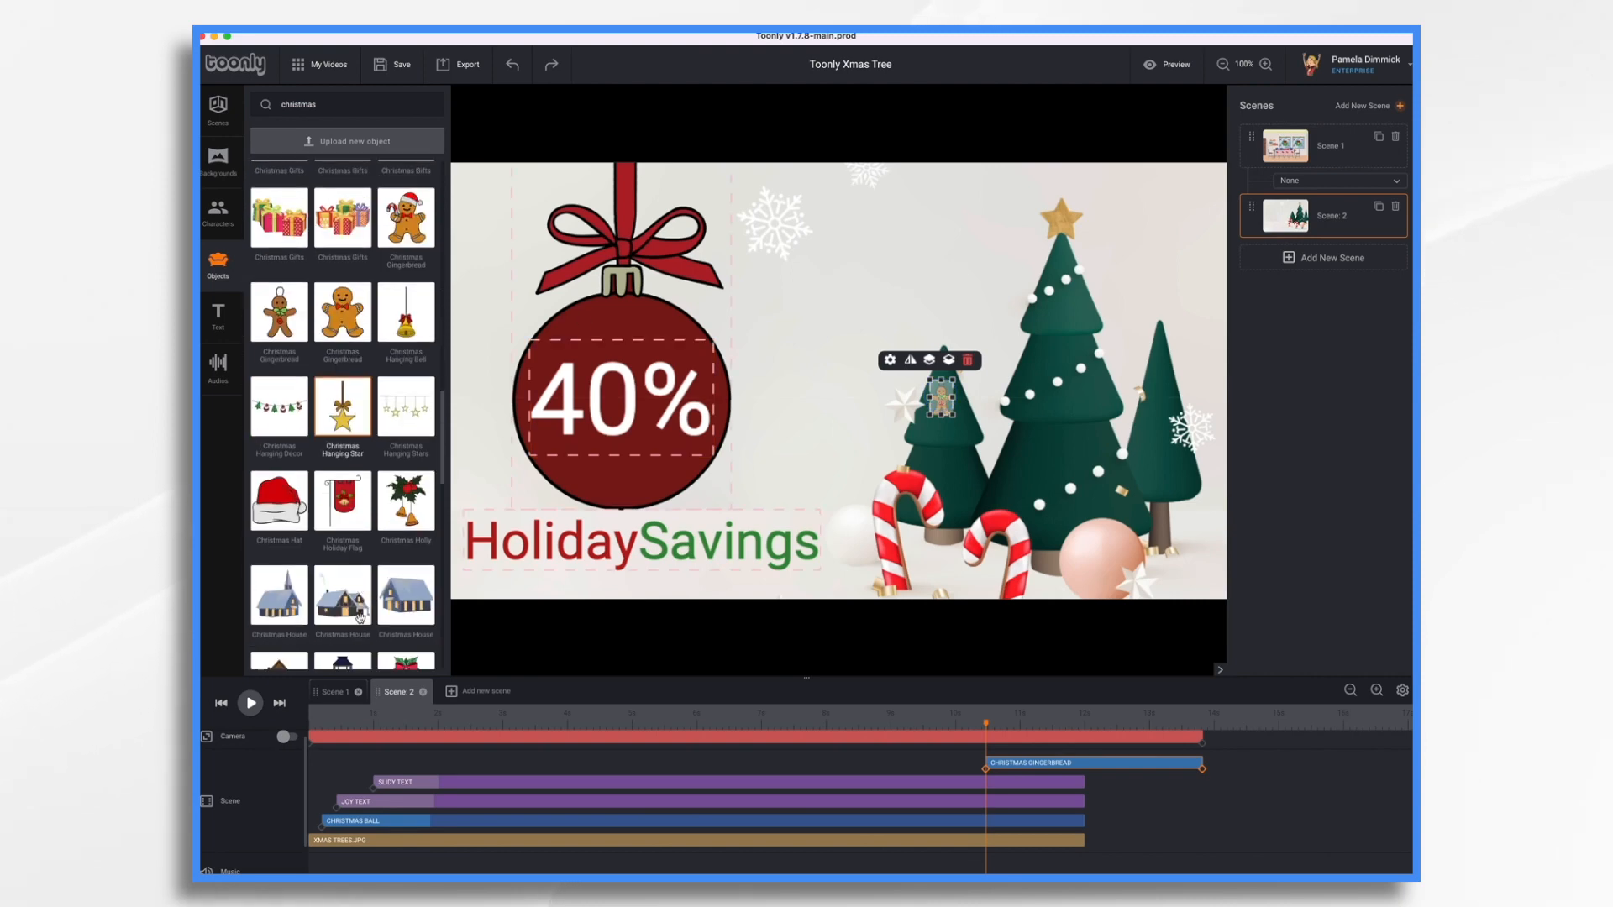
pyautogui.scroll(-10, 360, 617)
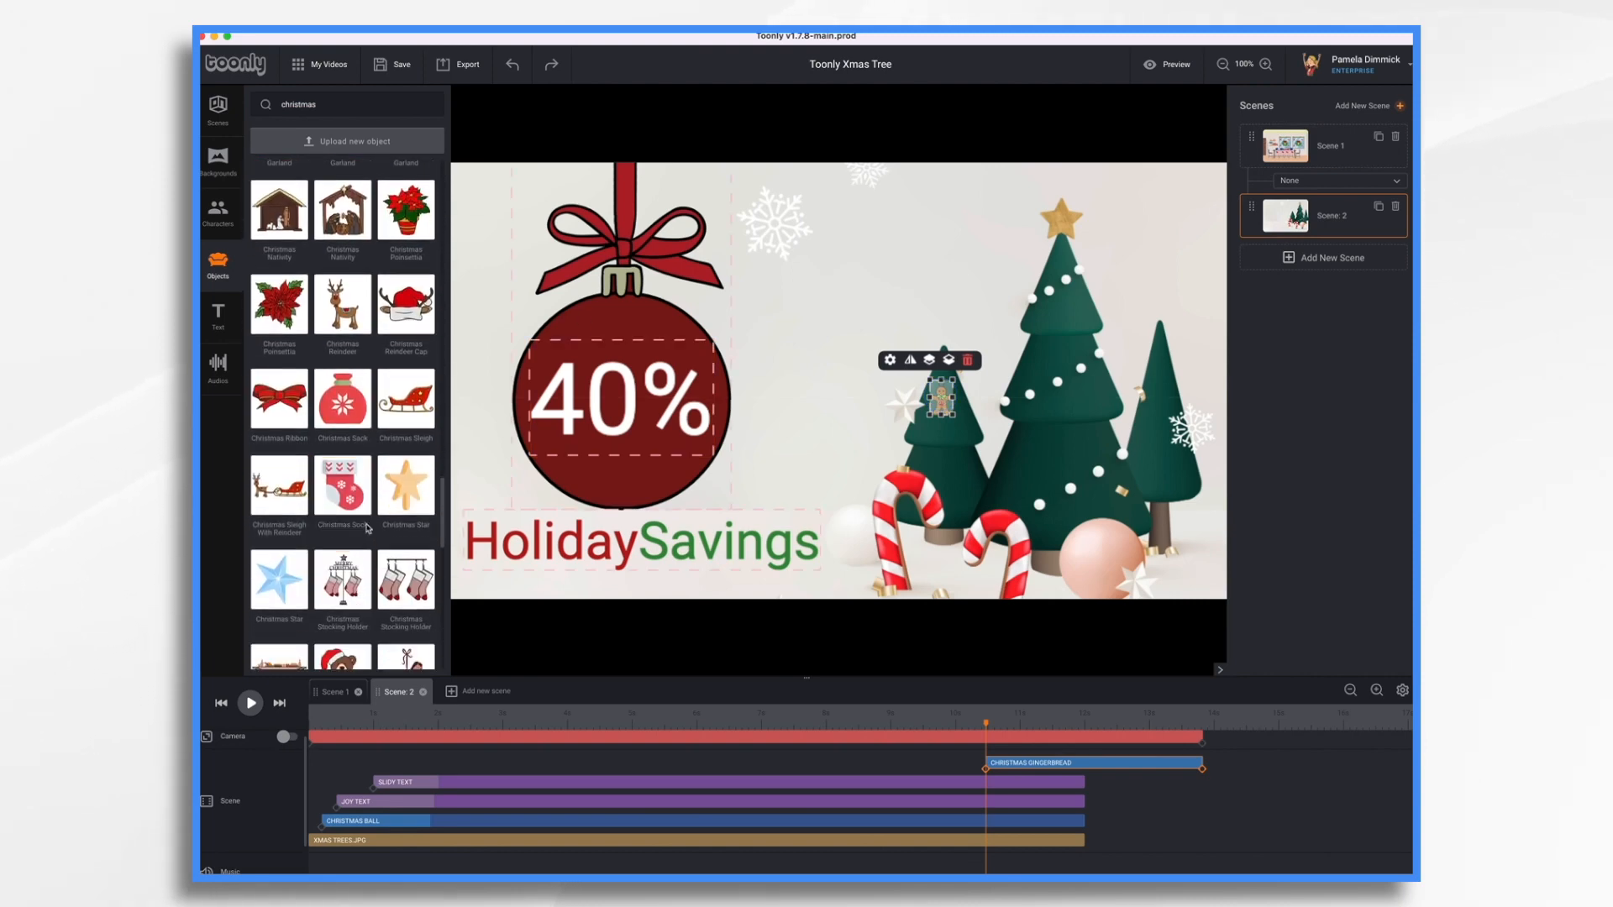
pyautogui.moveTo(342, 309); pyautogui.dragTo(1156, 458)
pyautogui.scroll(-4, 388, 454)
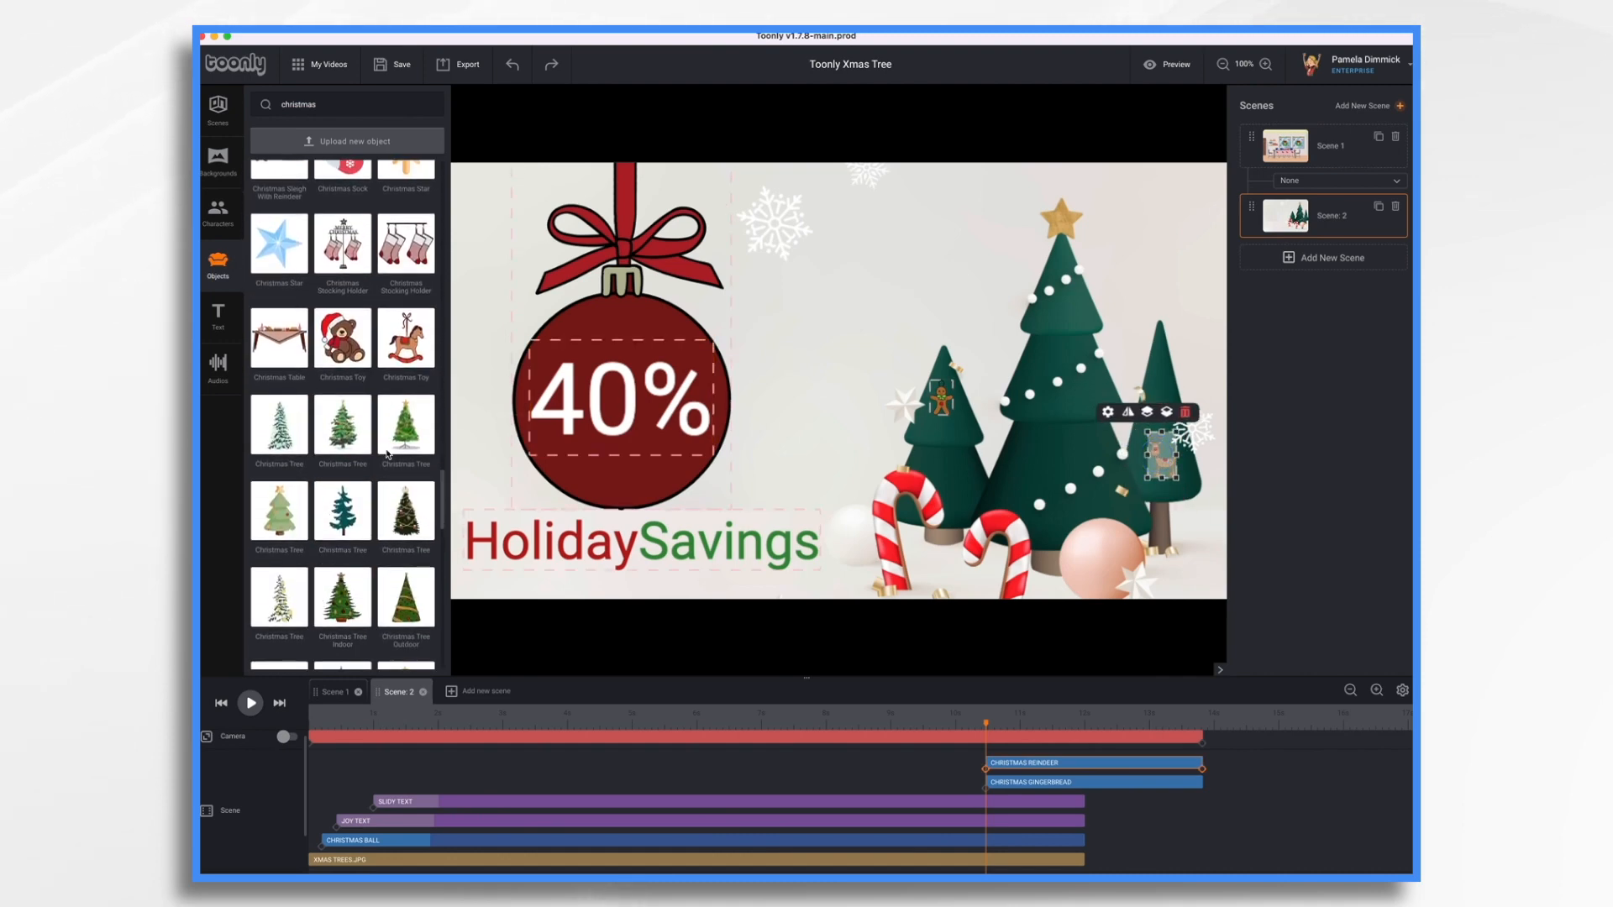
pyautogui.moveTo(405, 338); pyautogui.dragTo(1056, 369)
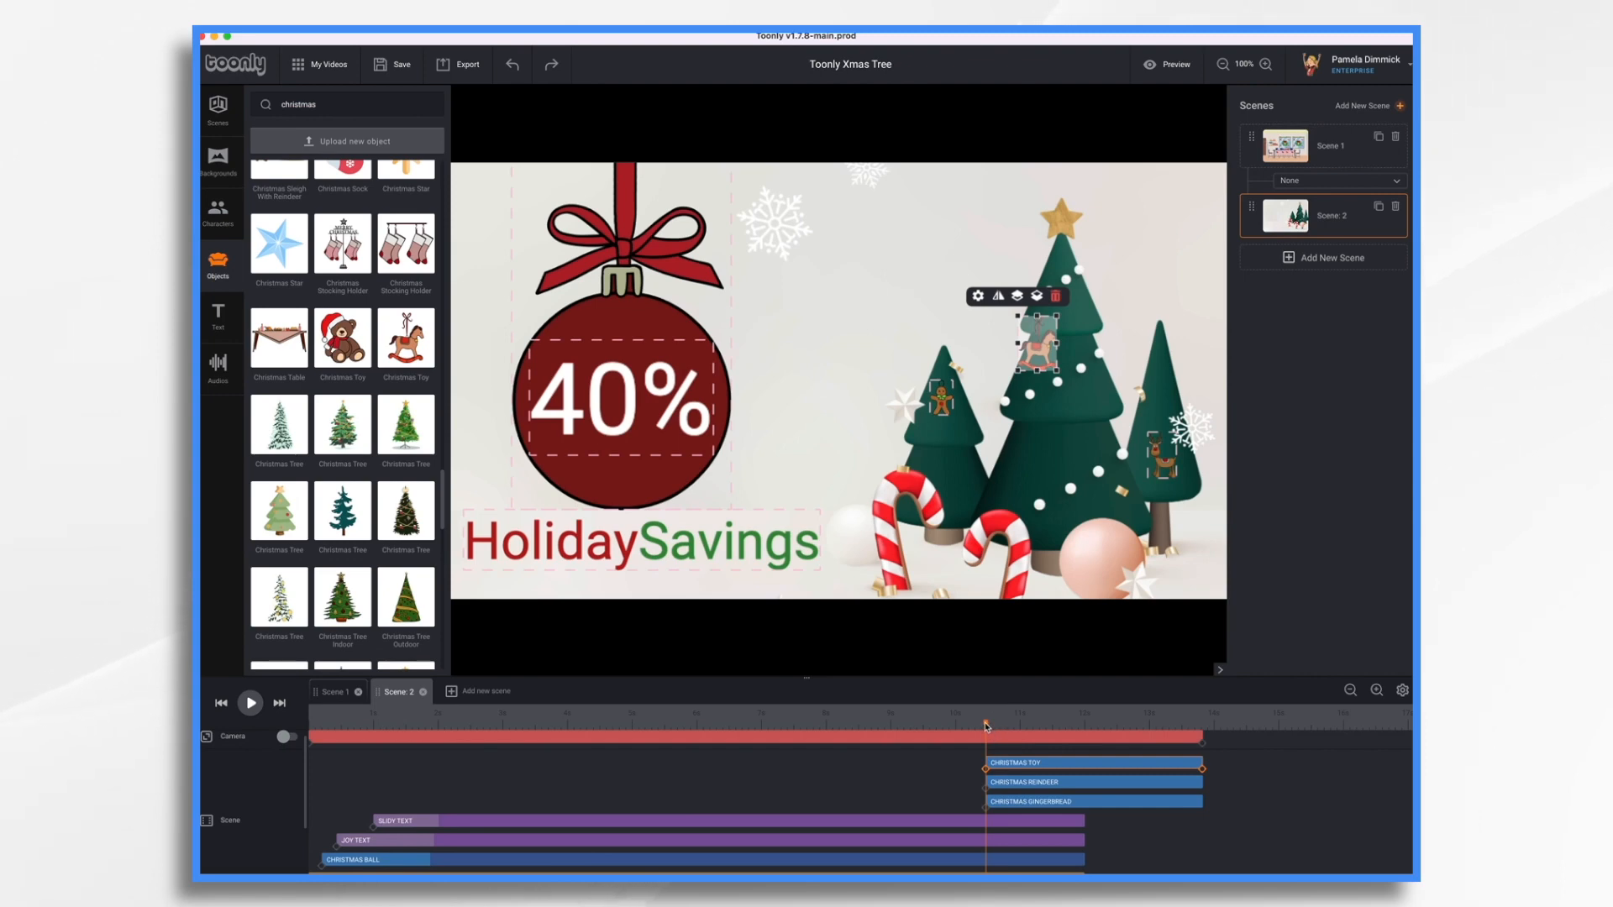
# - Play the scene from its beginning, pausing partway through
pyautogui.moveTo(987, 726); pyautogui.dragTo(277, 744)
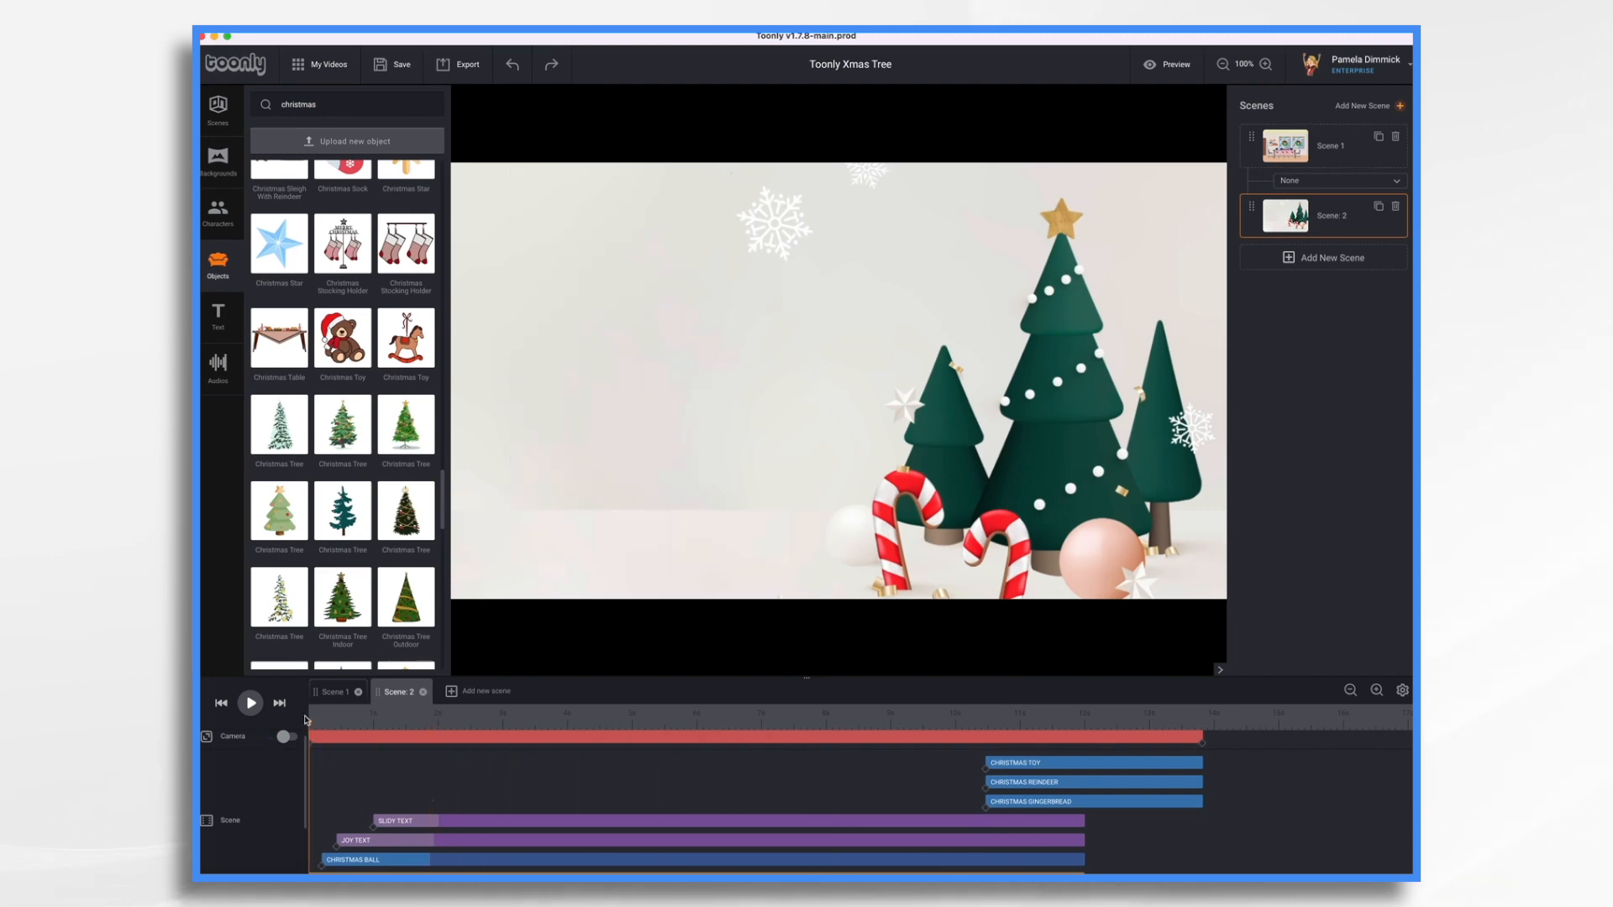
pyautogui.click(251, 703)
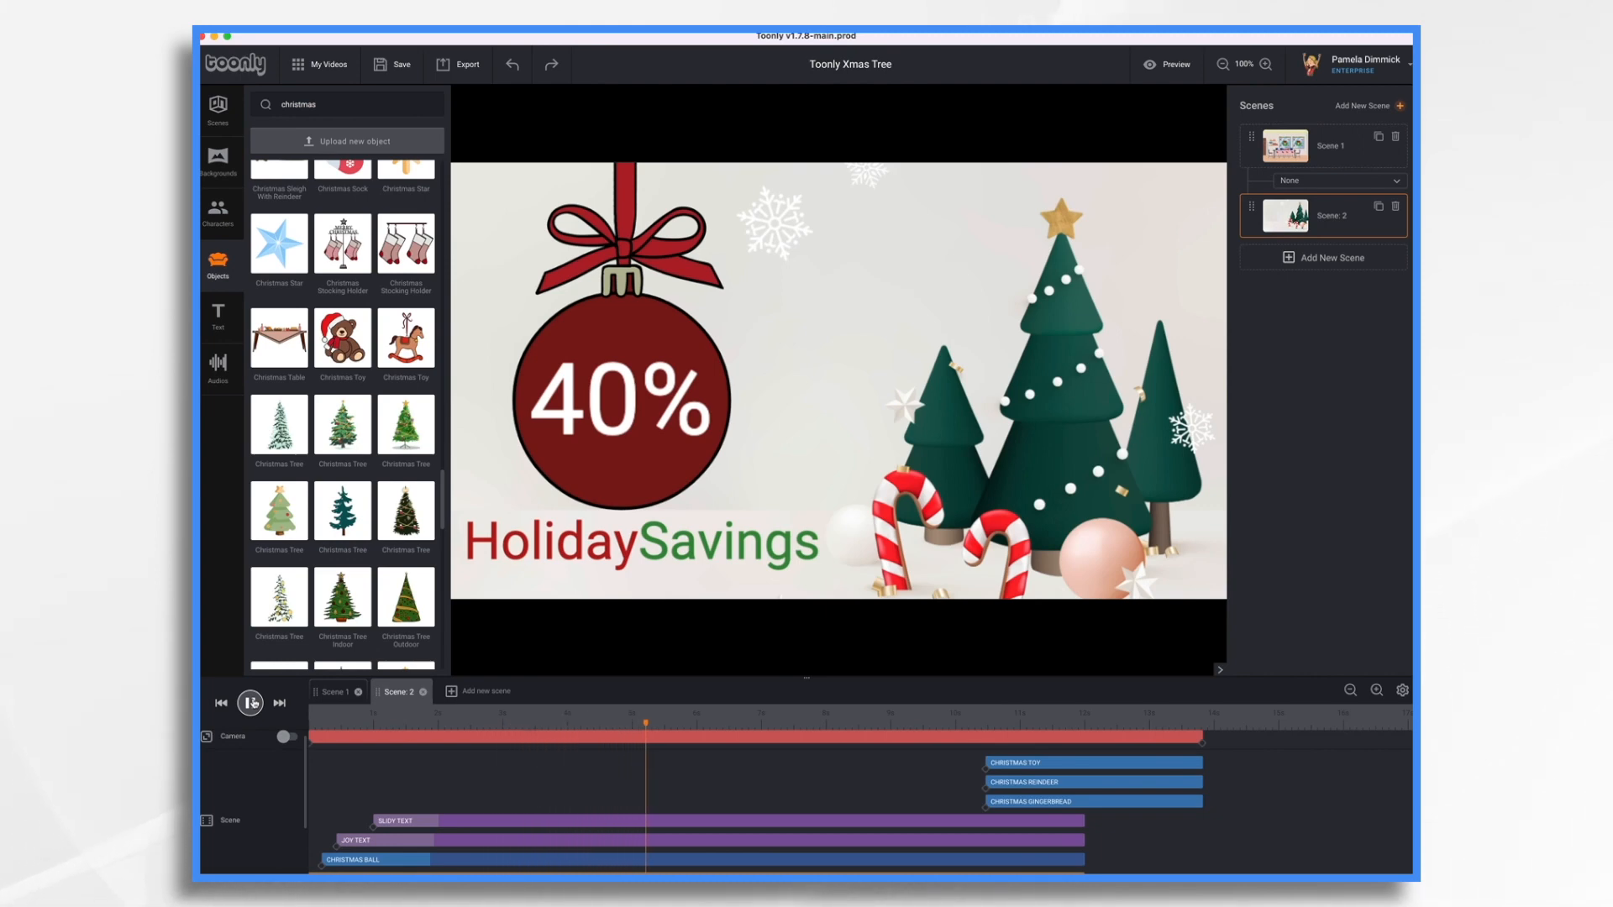
pyautogui.click(251, 702)
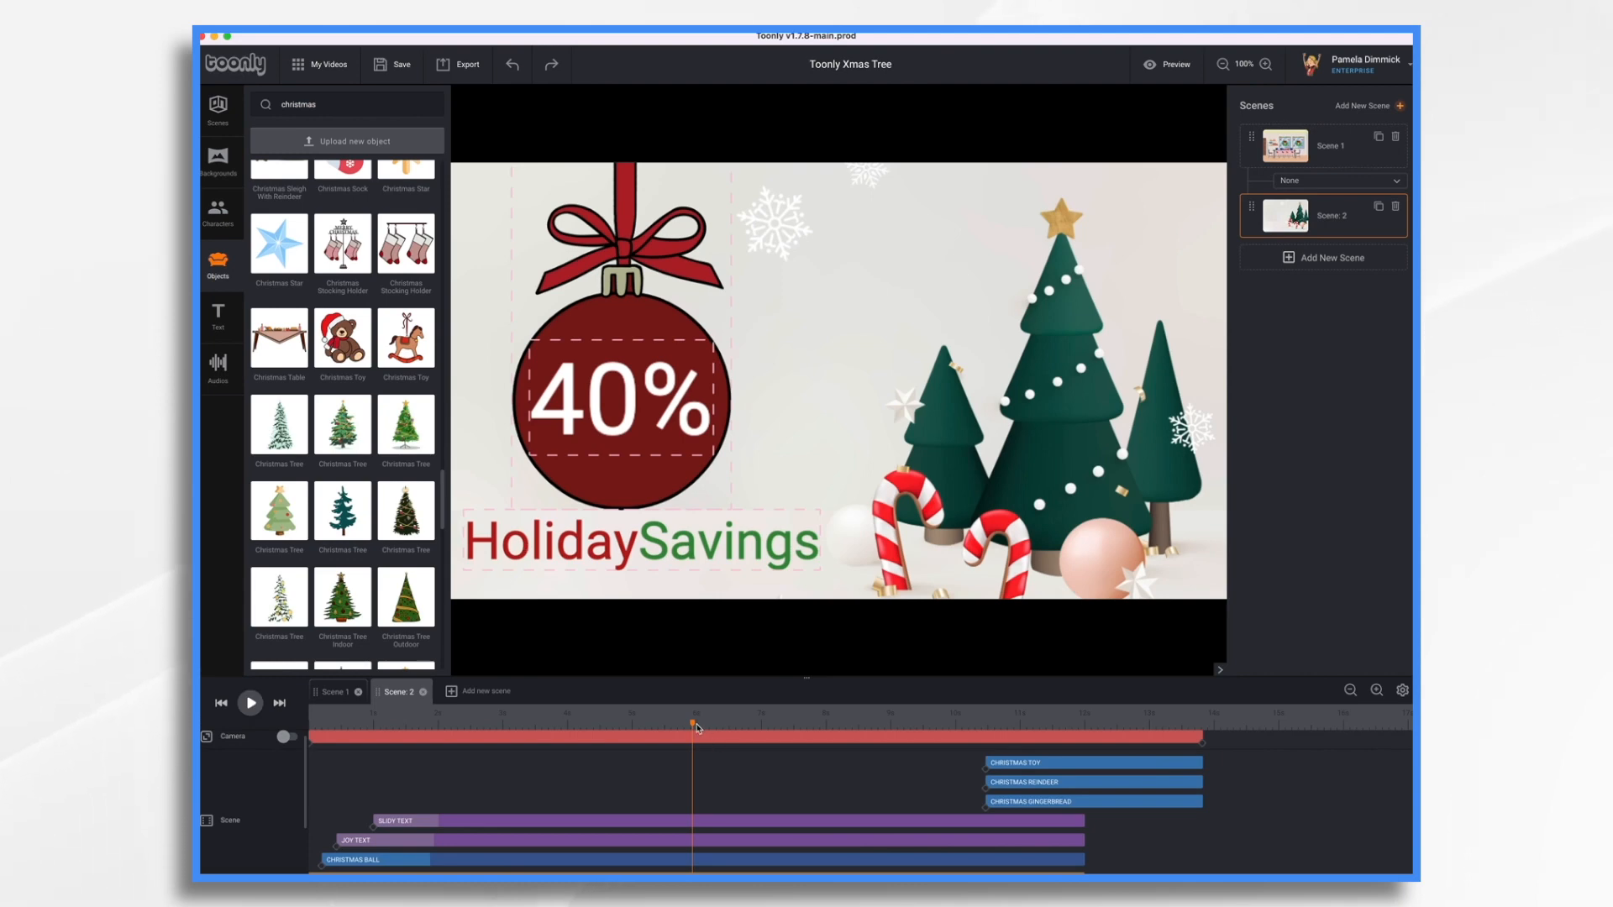
# - Move the toy, reindeer and gingerbread clips together so all three start at about 2 s on the timeline
pyautogui.moveTo(693, 724); pyautogui.dragTo(445, 716)
pyautogui.click(1050, 764)
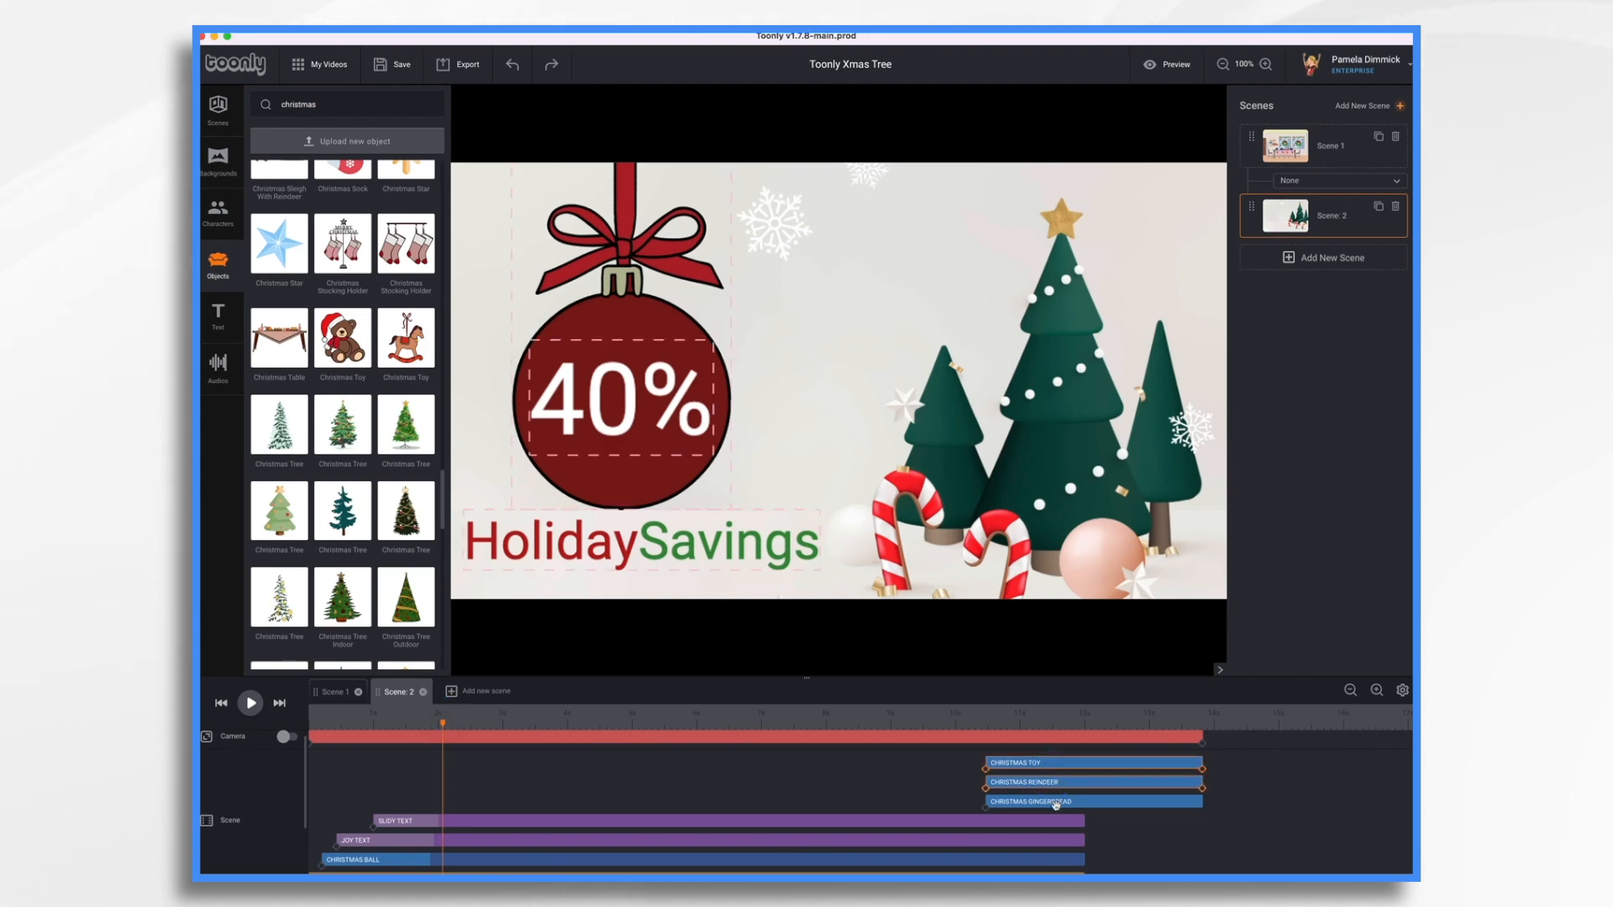
pyautogui.moveTo(1056, 802); pyautogui.dragTo(512, 802)
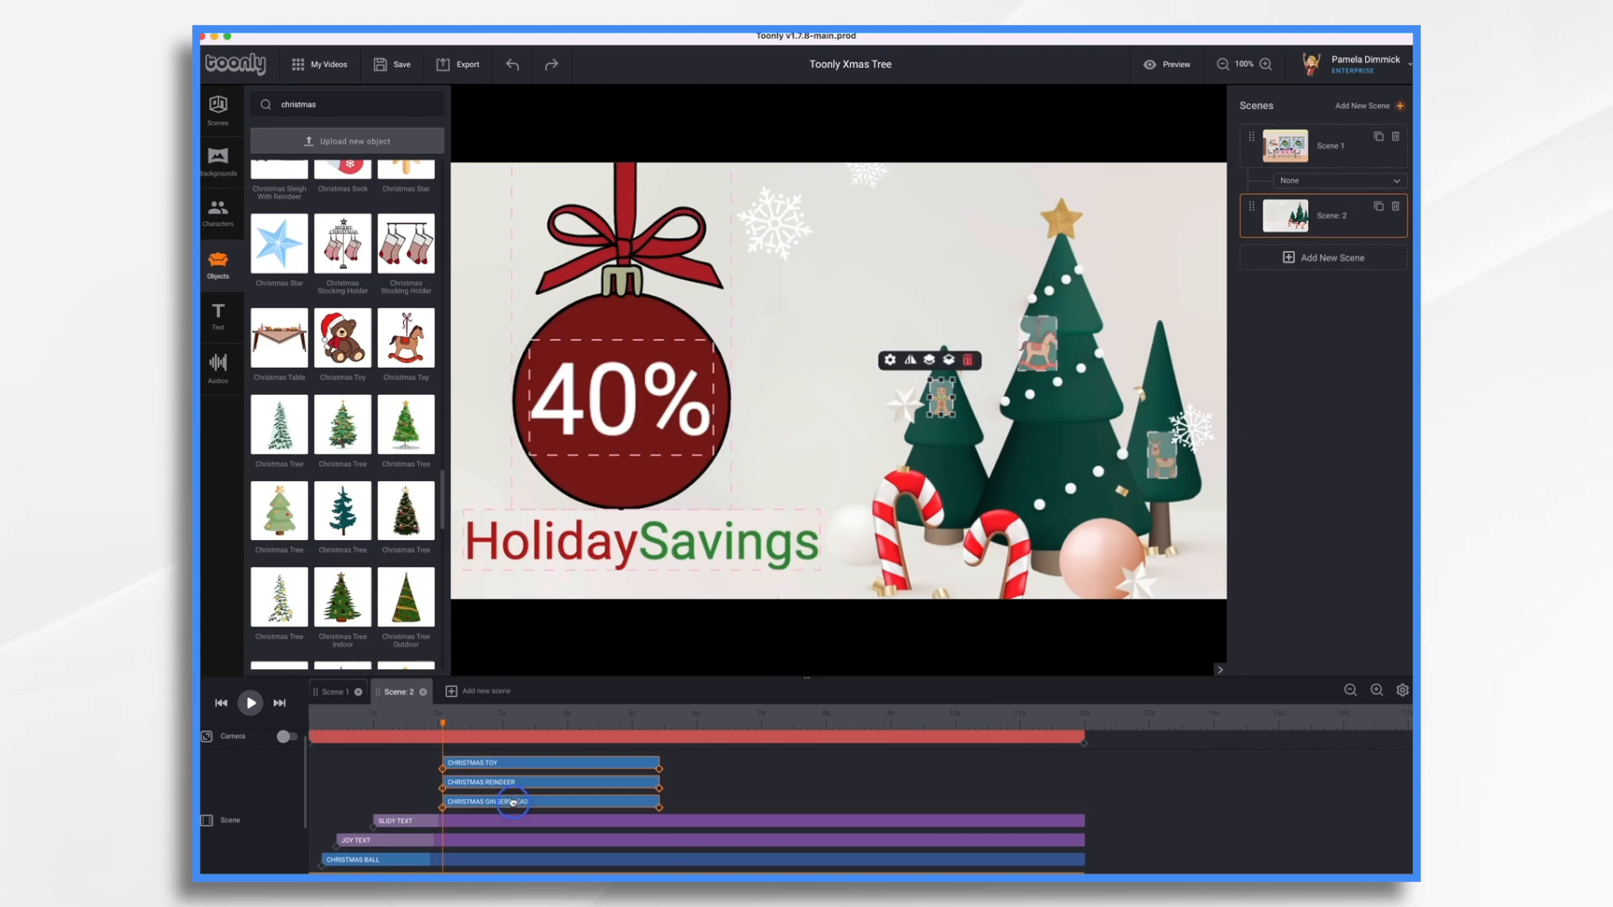
# - Play the timeline section with the three ornament clips twice, starting around 2 s
pyautogui.click(249, 703)
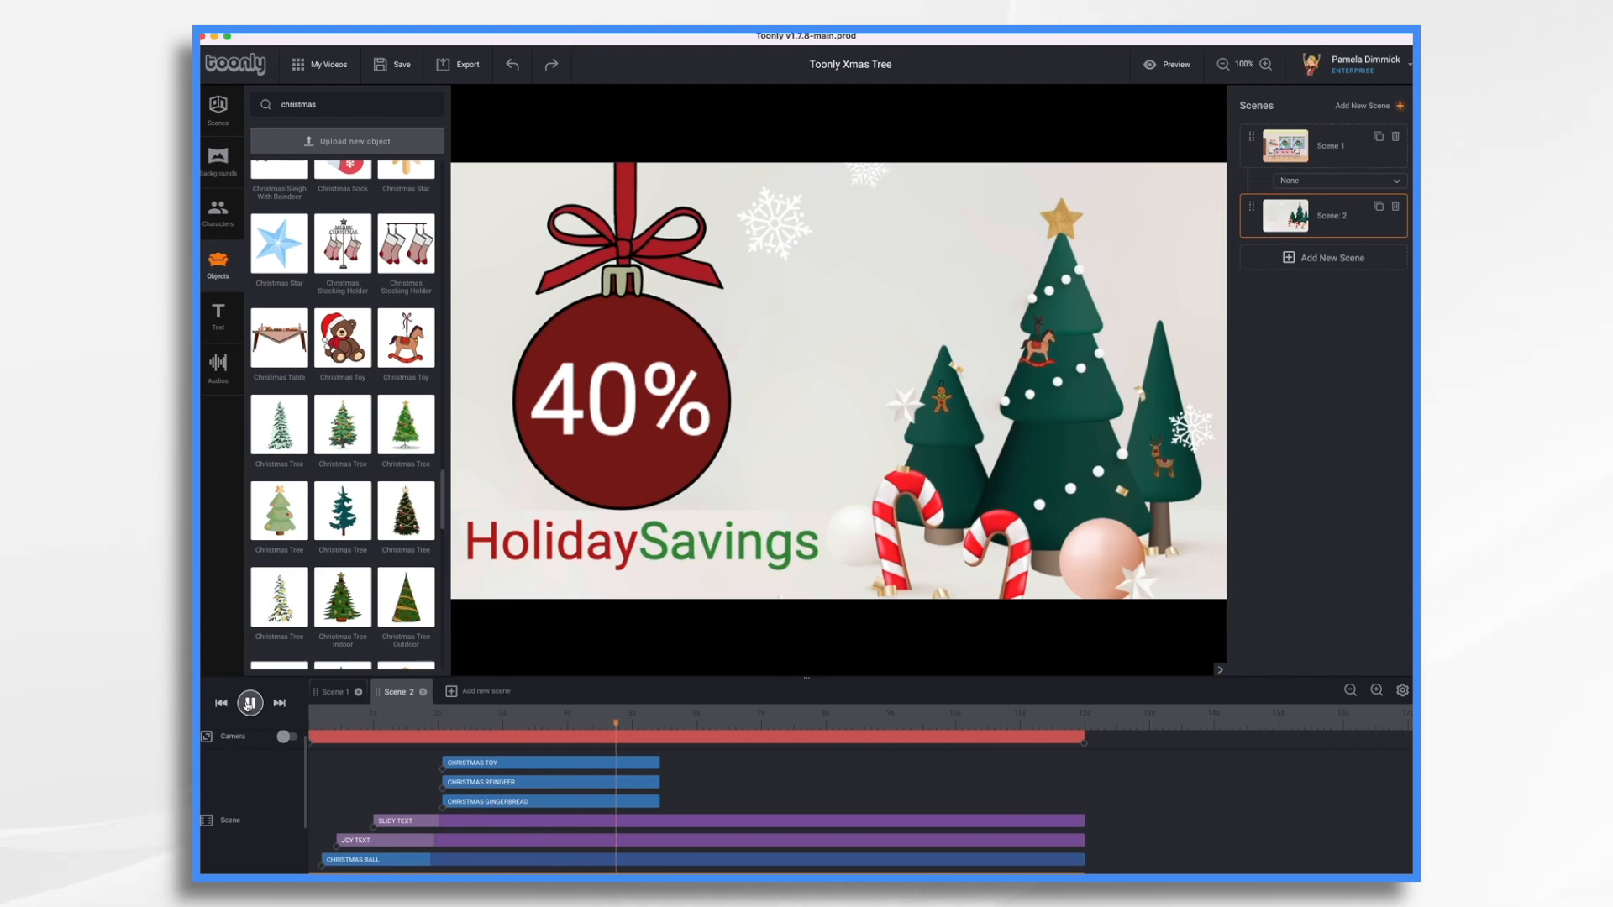
pyautogui.click(250, 703)
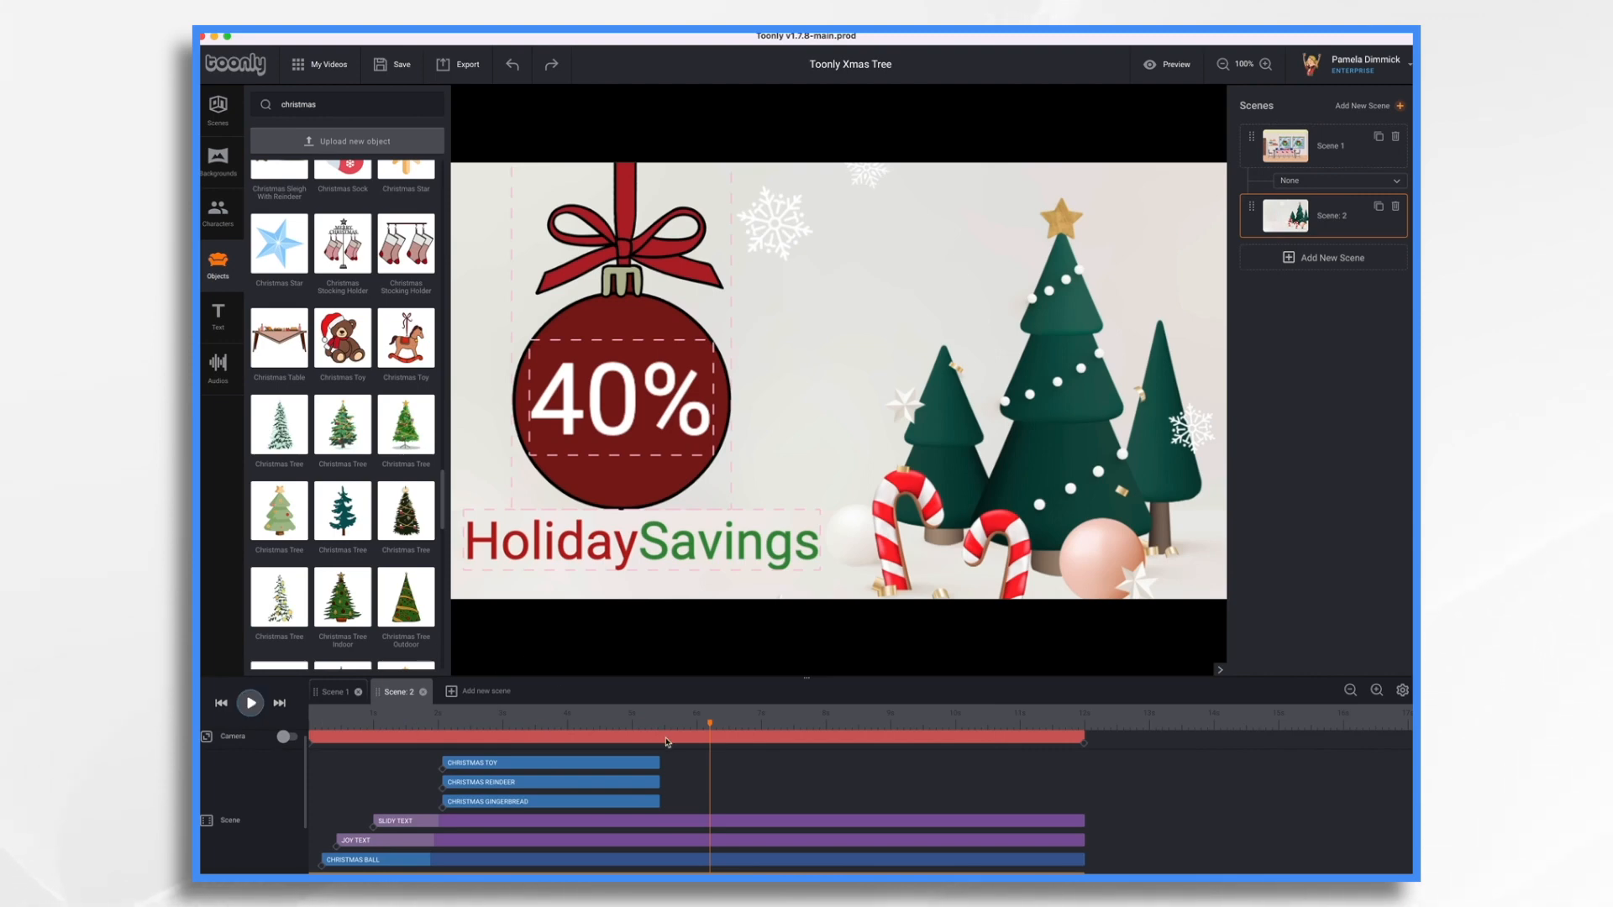
pyautogui.moveTo(712, 729); pyautogui.dragTo(425, 728)
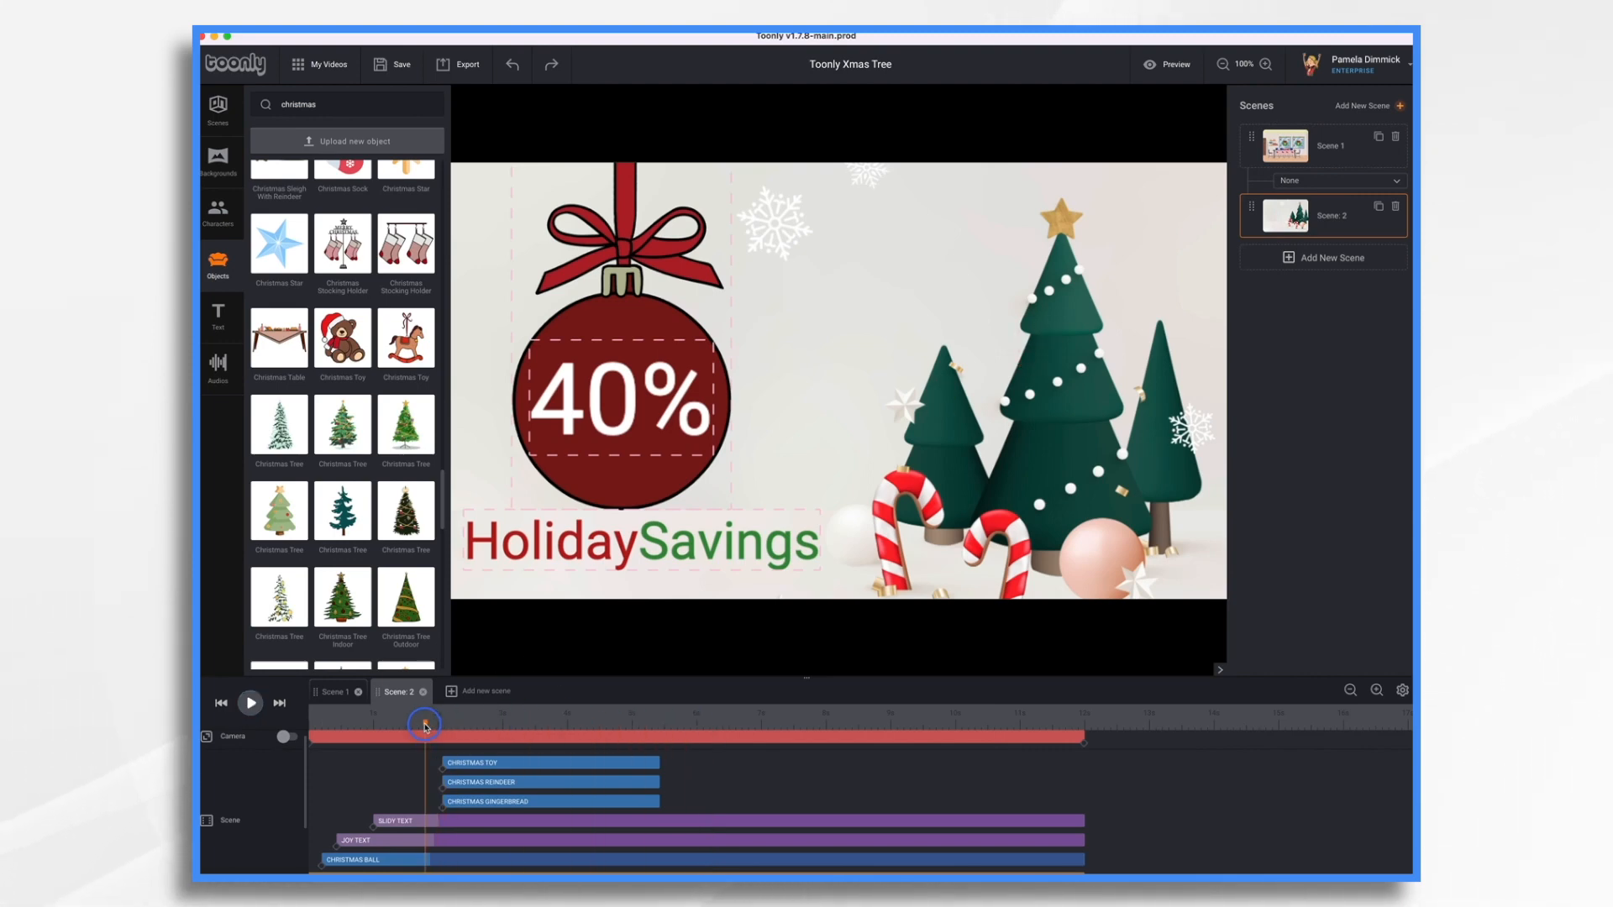
pyautogui.click(256, 707)
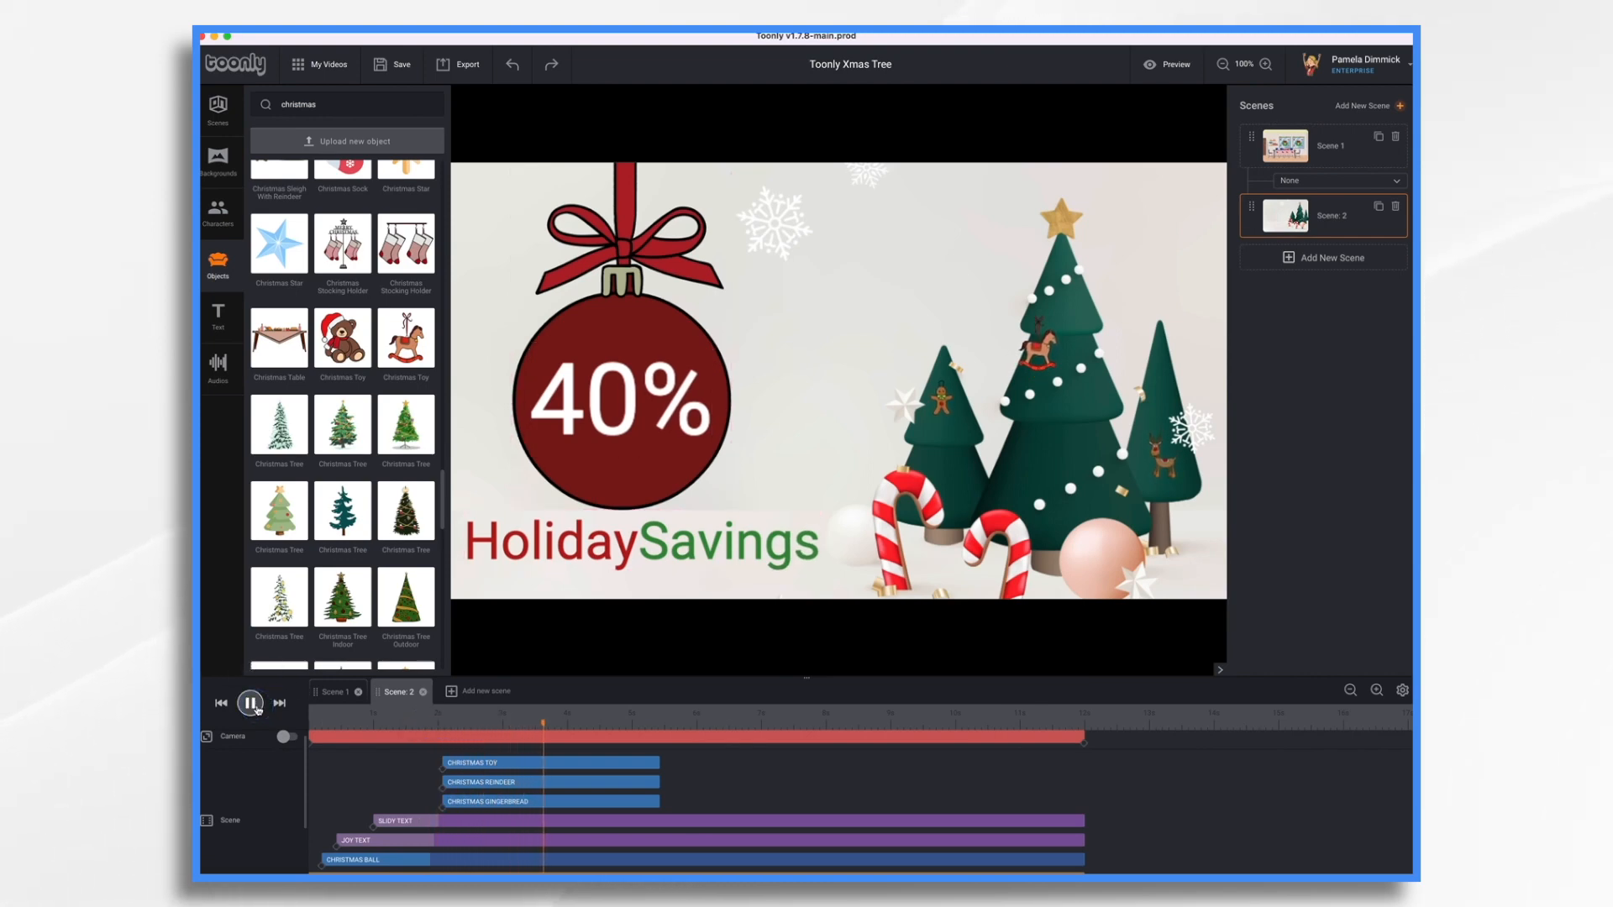
pyautogui.click(256, 707)
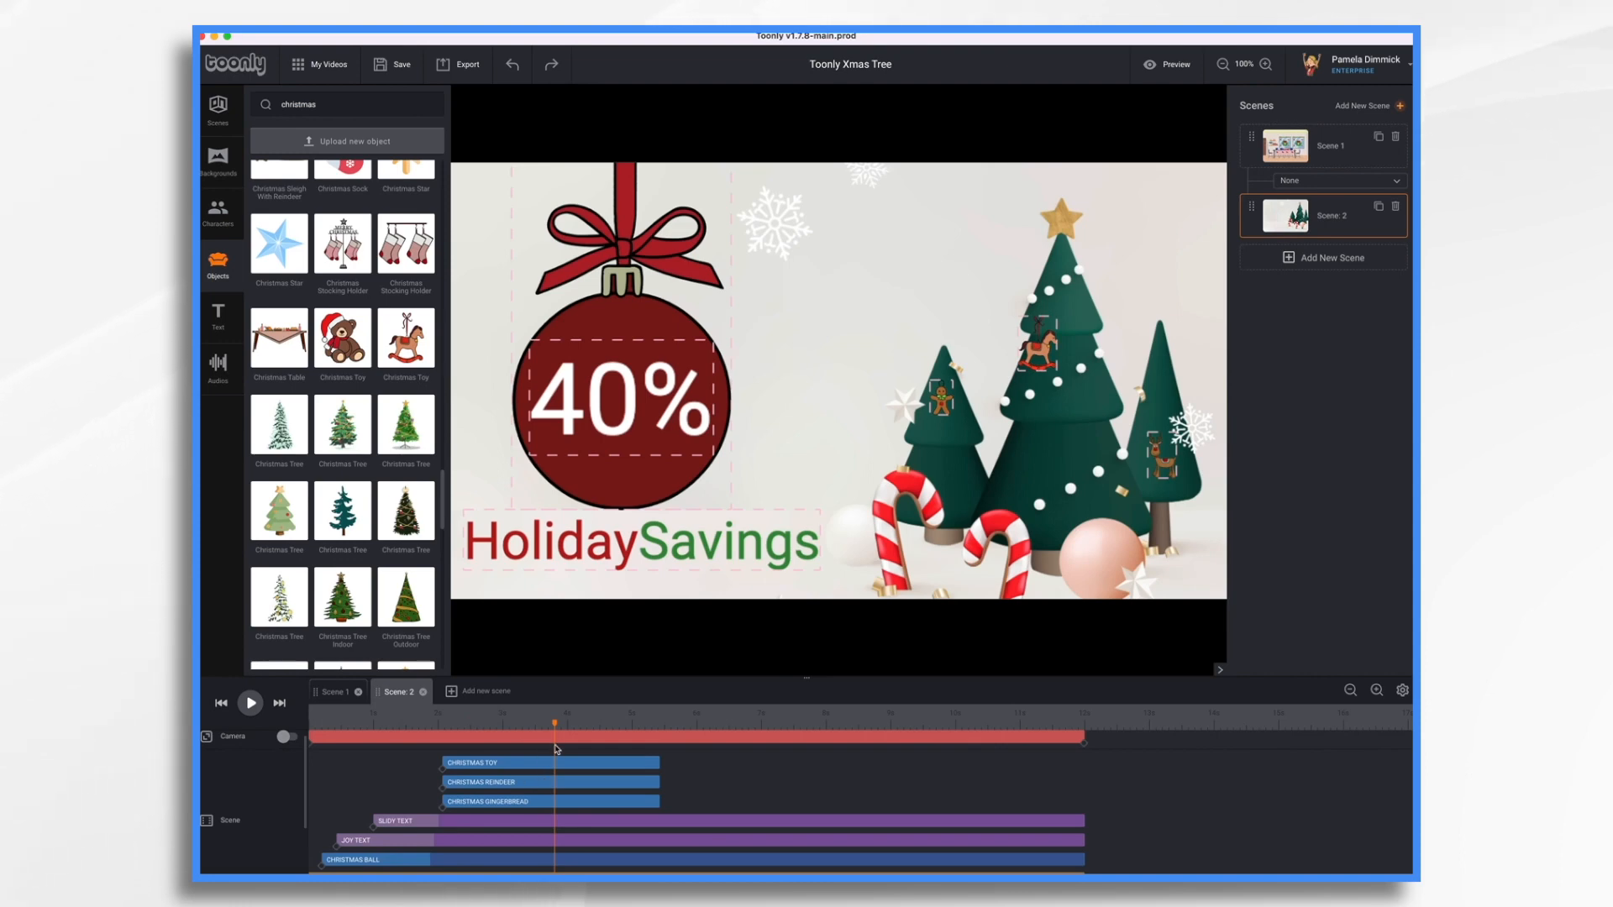
# - Stagger the ornament clips, starting the reindeer at about 2.6 s and the toy at about 3.2 s, and play the section
pyautogui.moveTo(555, 722); pyautogui.dragTo(436, 731)
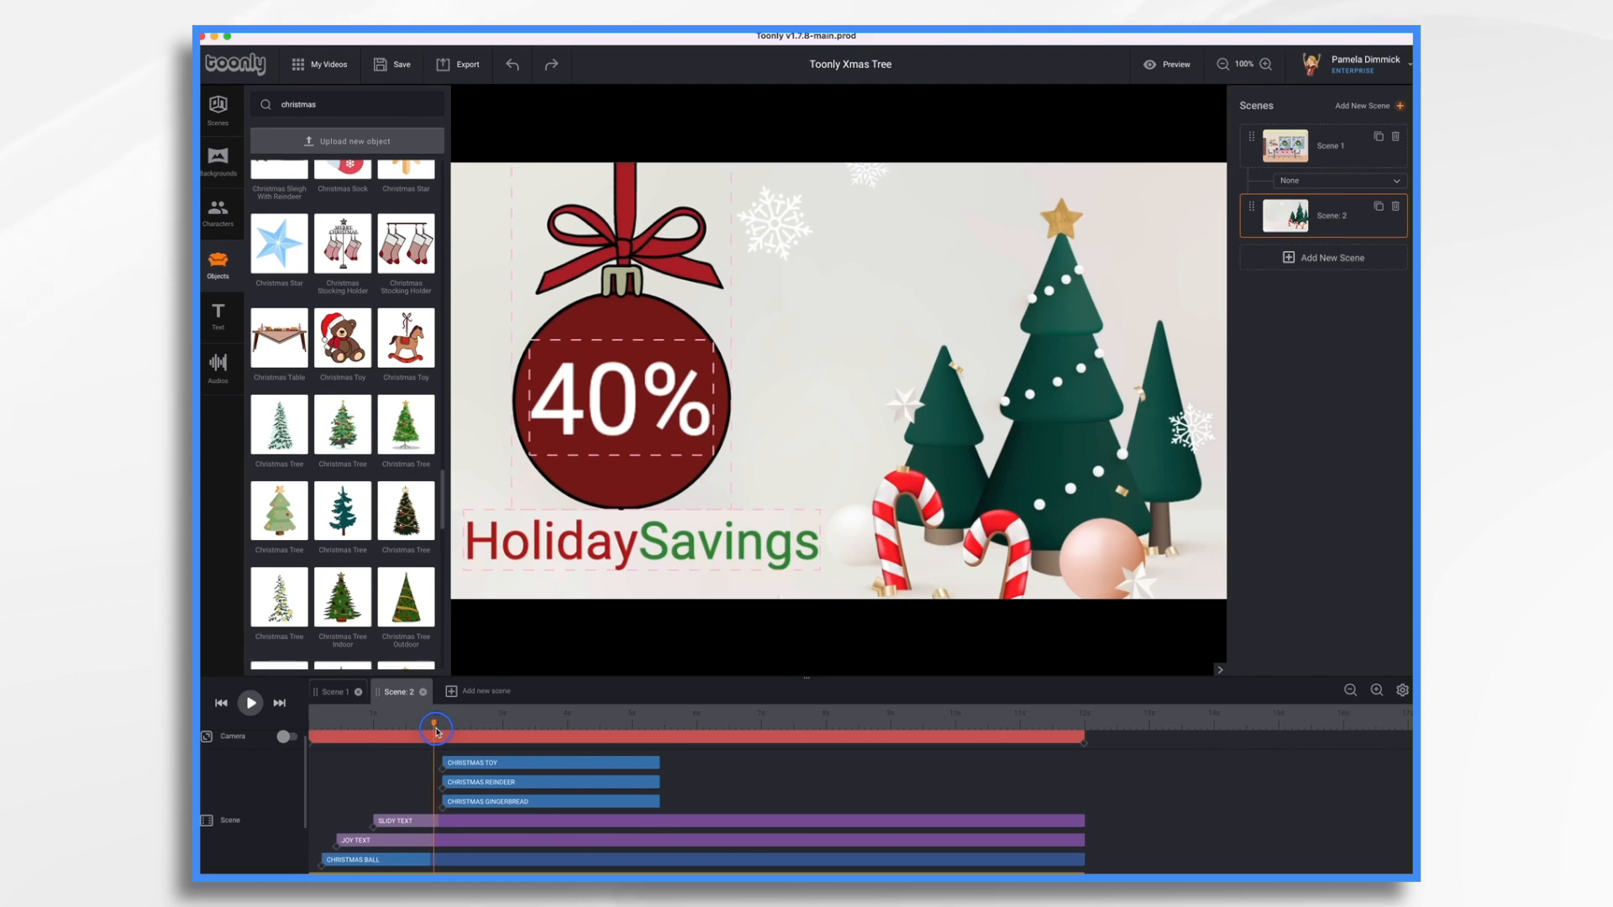
pyautogui.moveTo(488, 782); pyautogui.dragTo(588, 762)
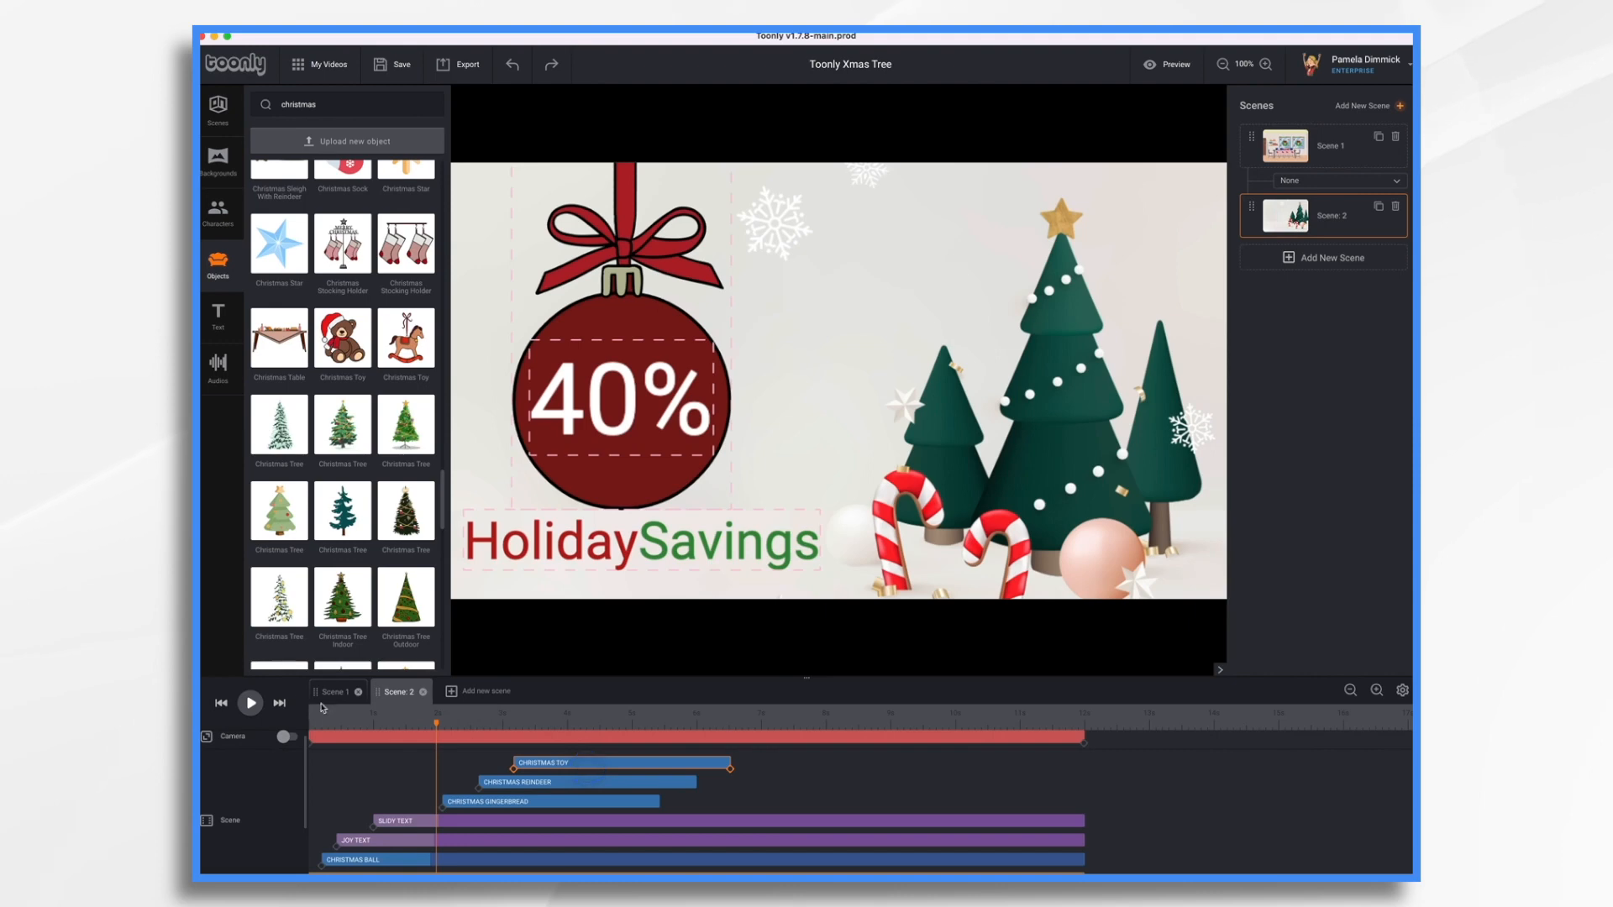
pyautogui.click(250, 703)
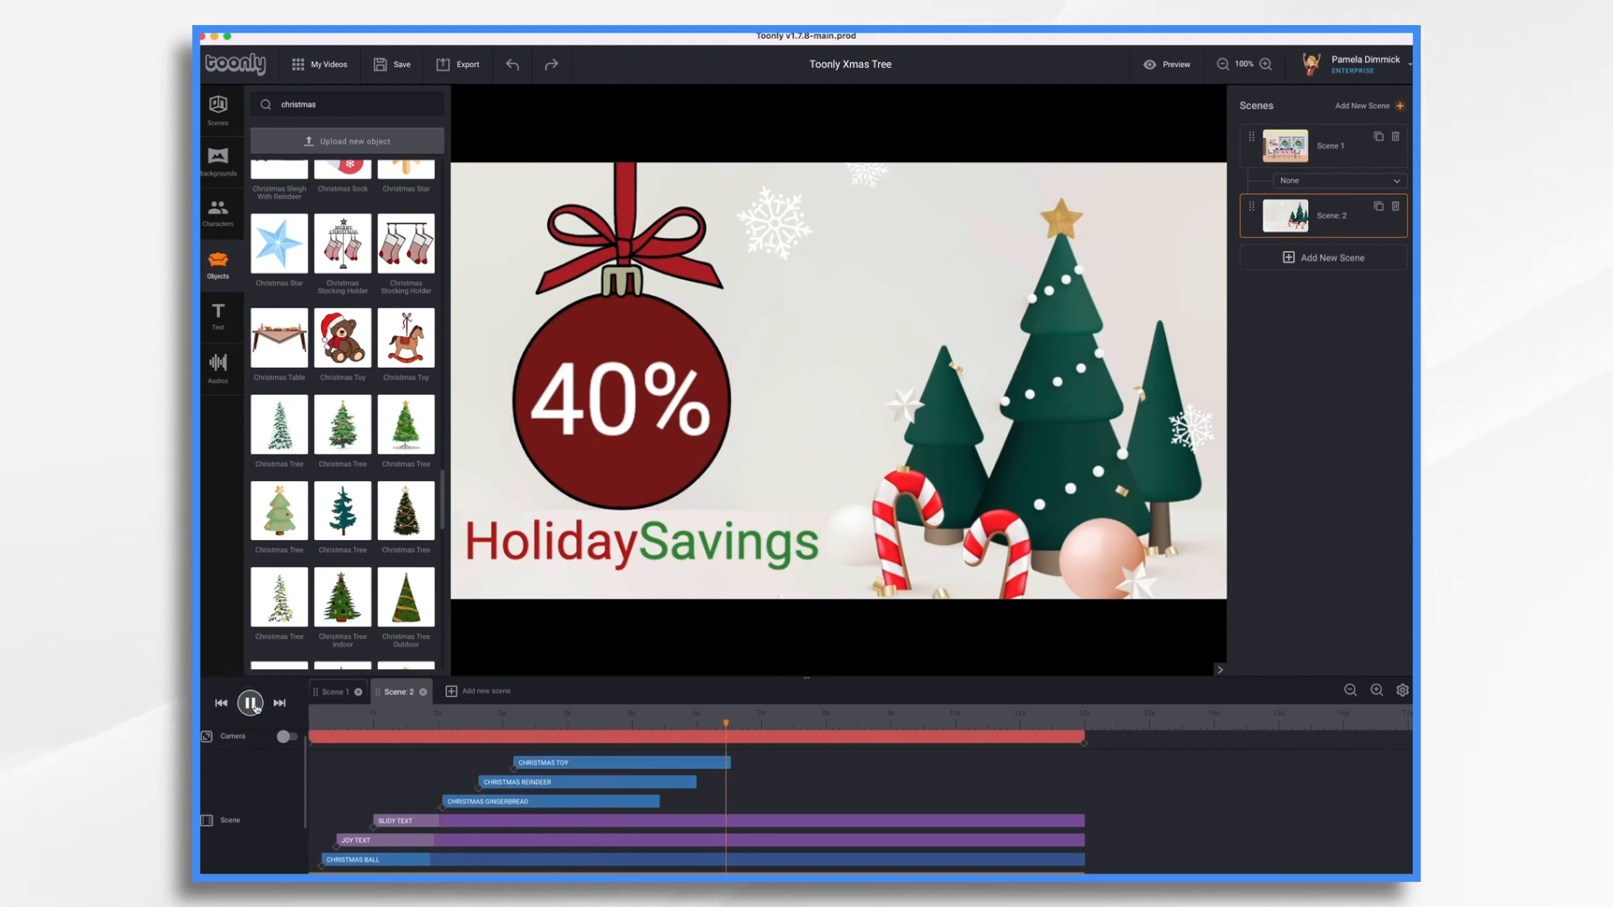
pyautogui.click(253, 707)
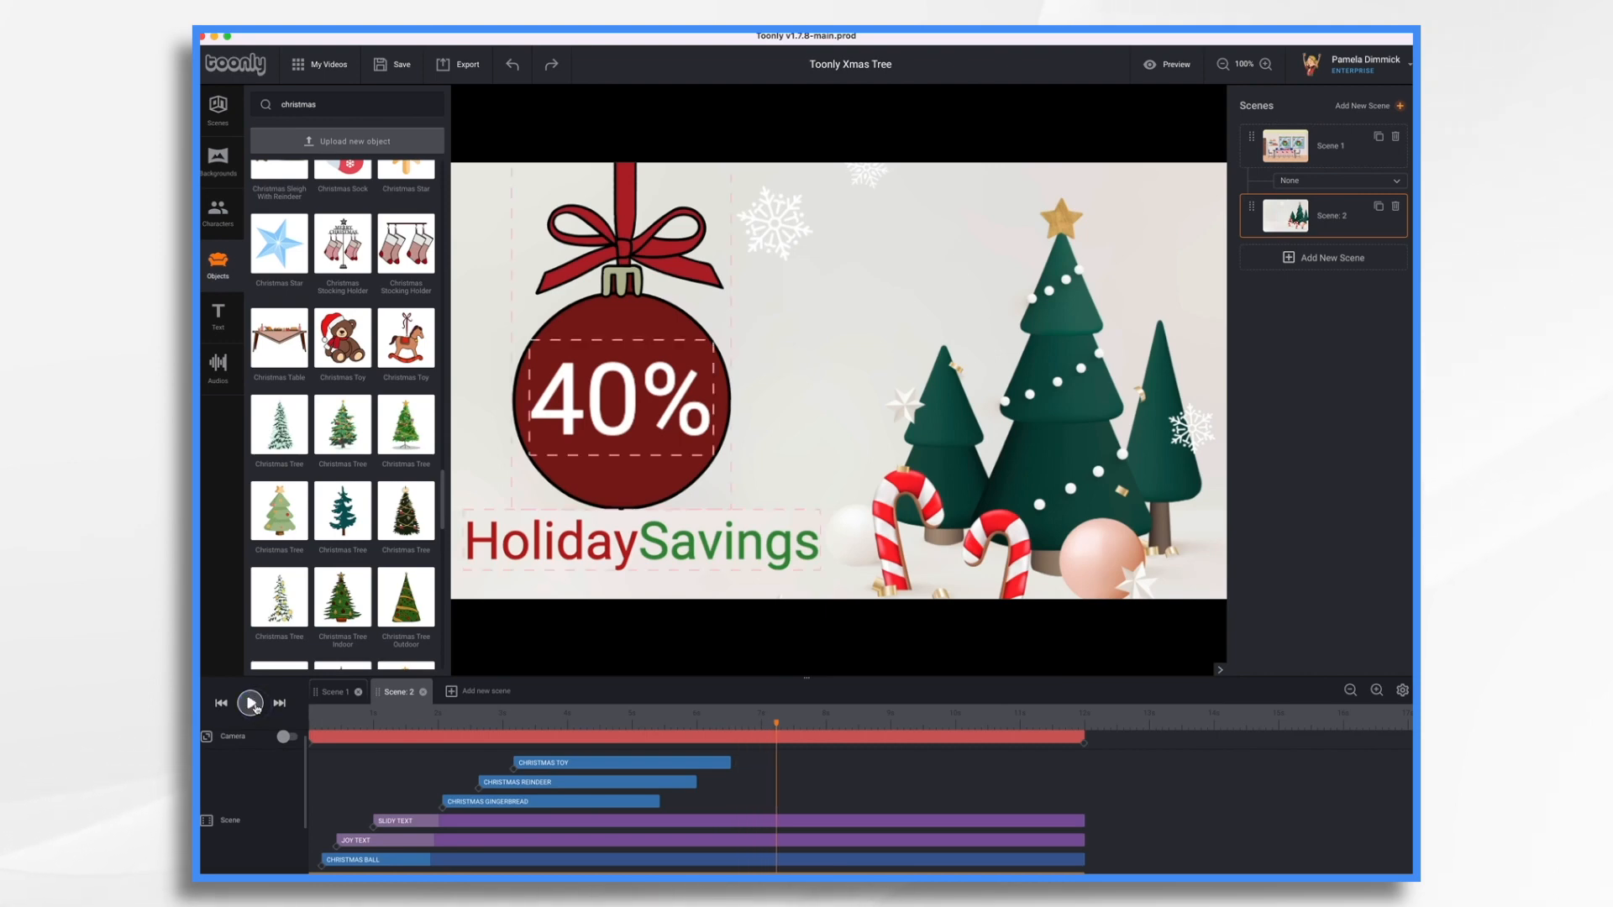
# - Extend the gingerbread, reindeer and toy clips so they all end with the scene at about 12 s
pyautogui.click(624, 803)
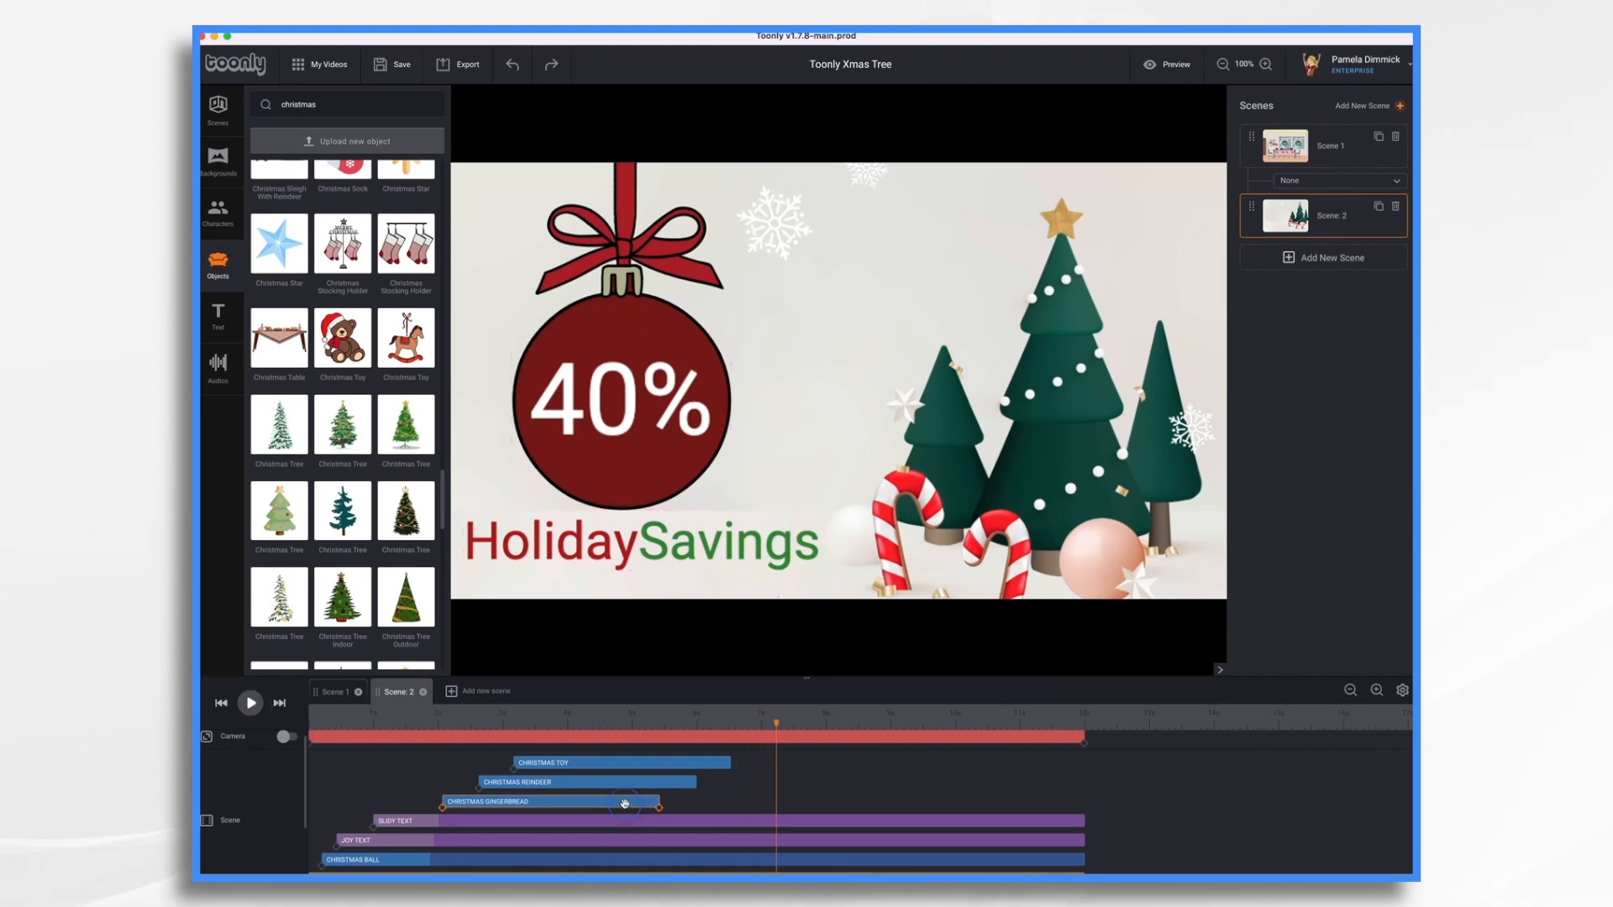
pyautogui.moveTo(657, 803); pyautogui.dragTo(1070, 820)
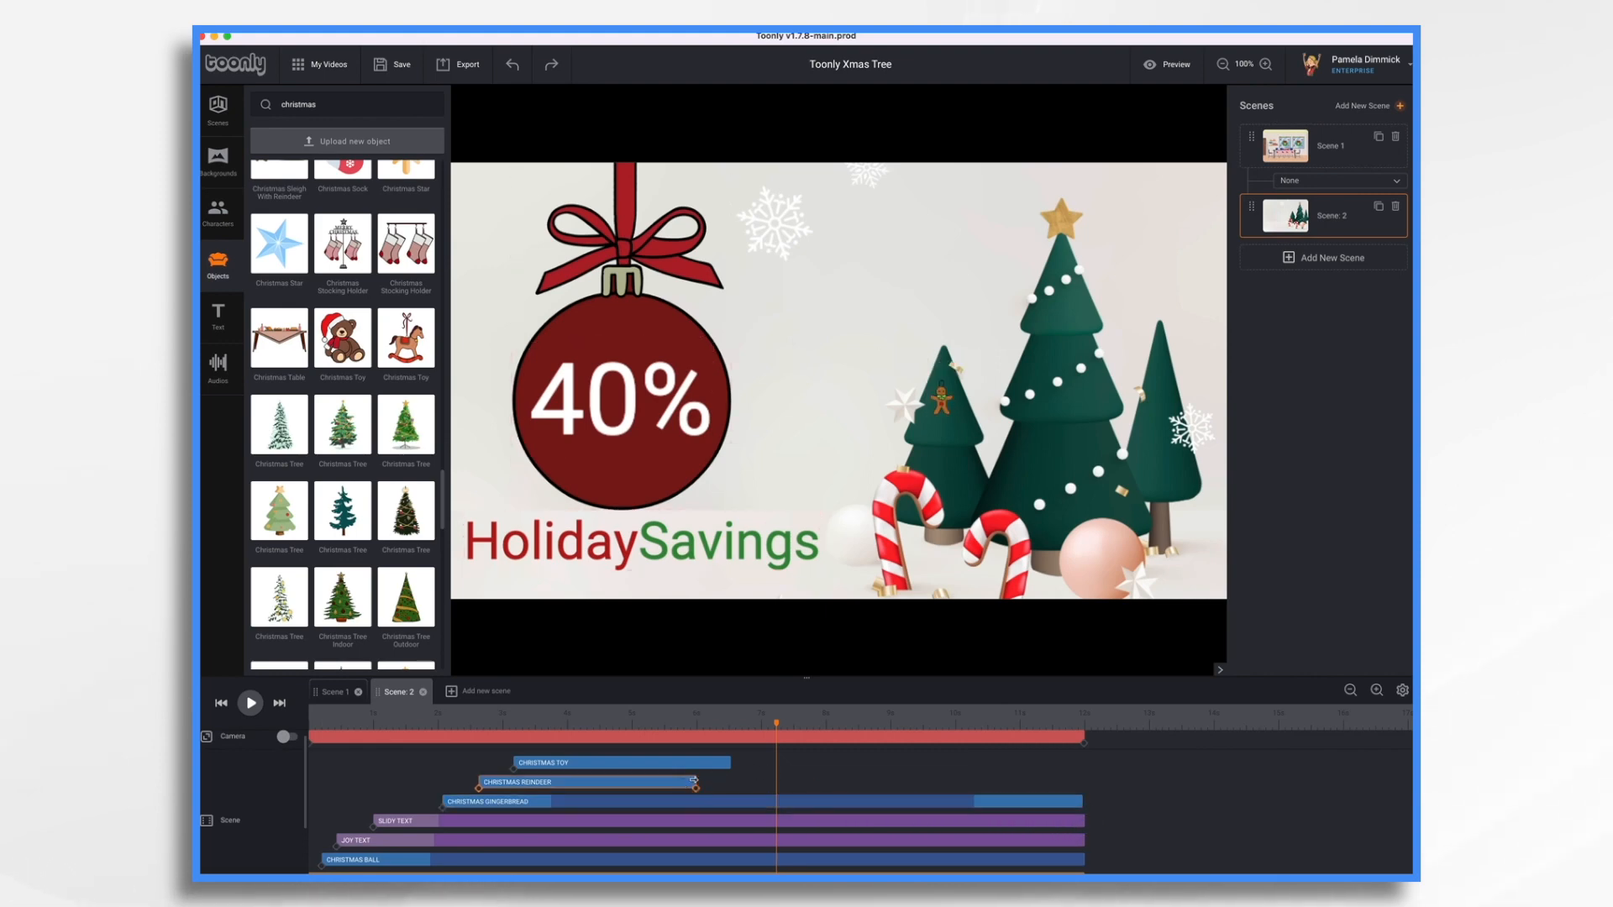
pyautogui.moveTo(696, 782); pyautogui.dragTo(1078, 777)
pyautogui.moveTo(730, 762); pyautogui.dragTo(1081, 781)
pyautogui.click(1083, 782)
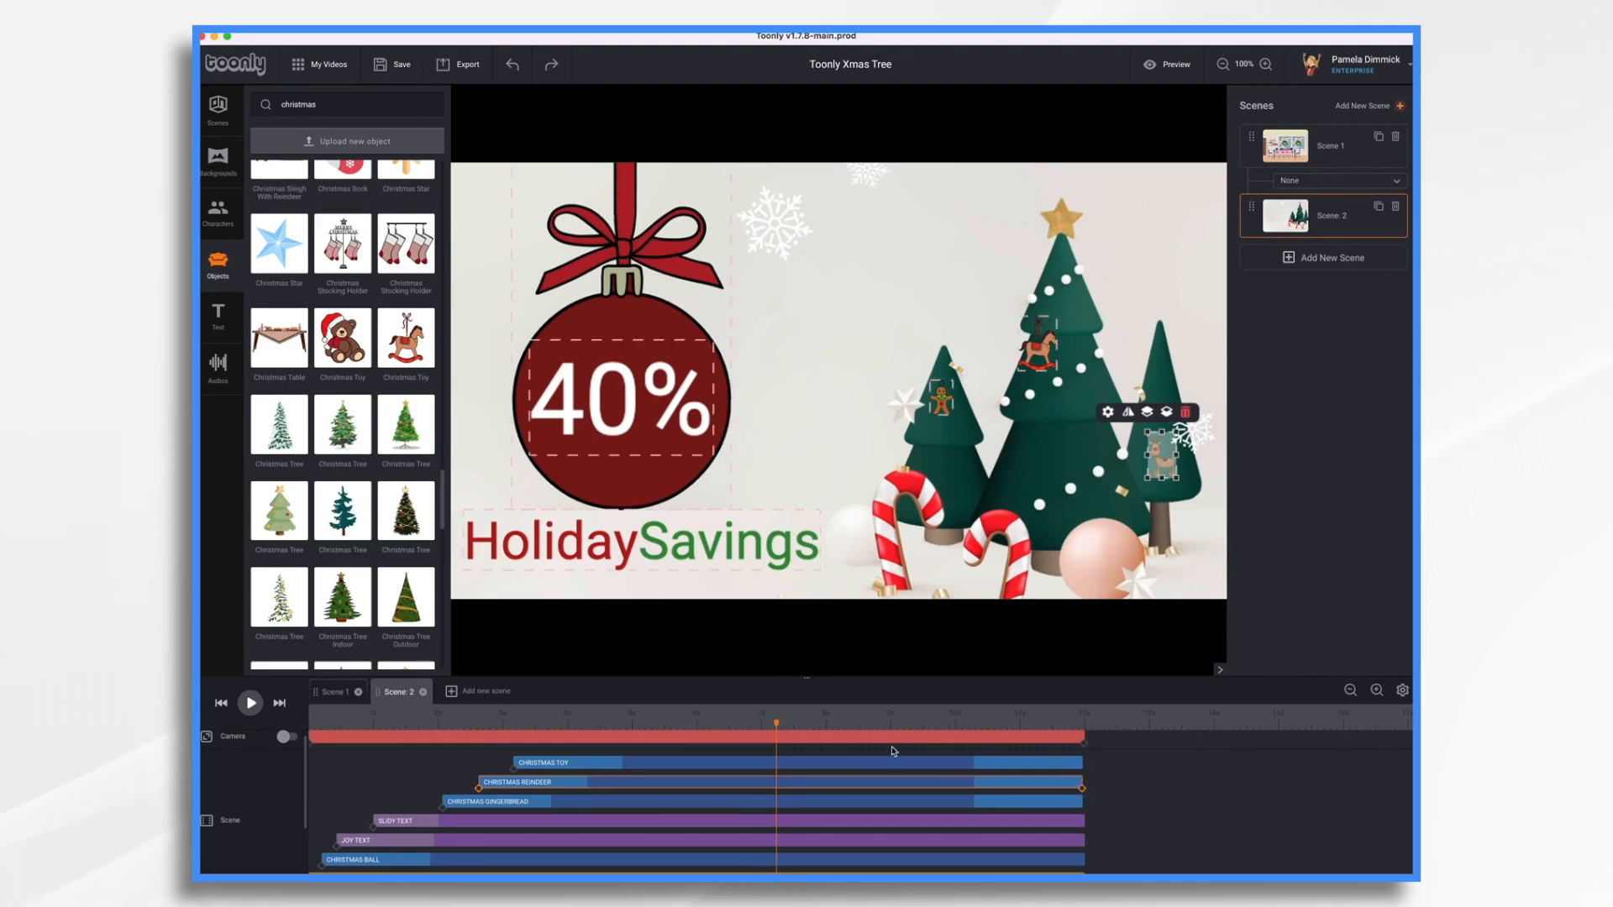
# - Select the toy, reindeer and gingerbread clips together and set their out effect to Instant
pyautogui.moveTo(774, 724); pyautogui.dragTo(1028, 756)
pyautogui.click(1028, 762)
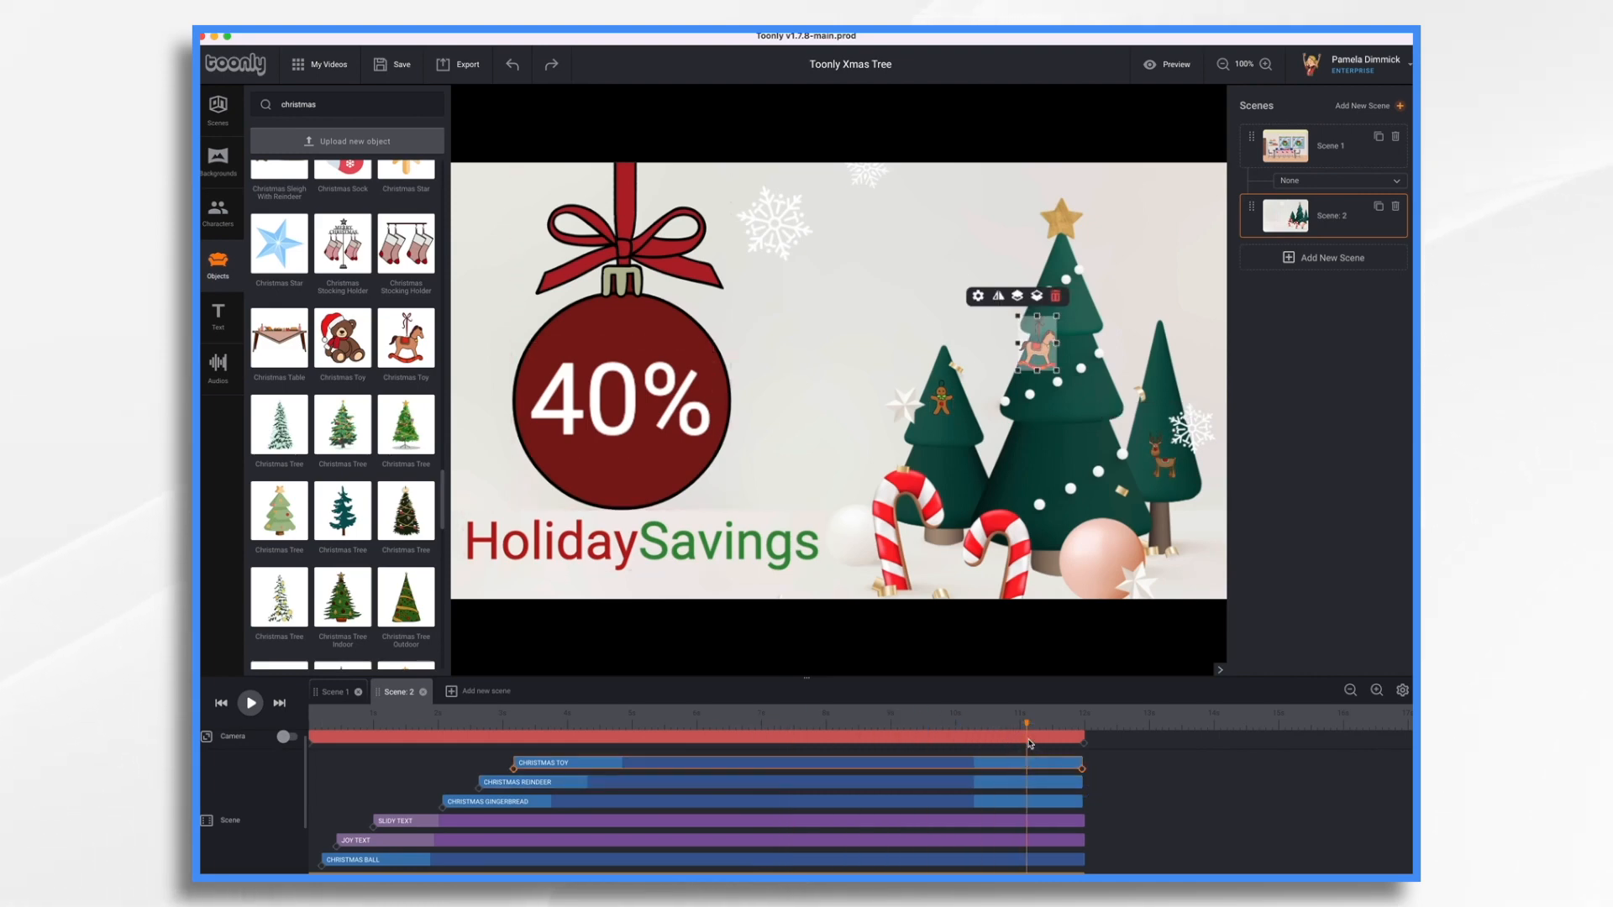
pyautogui.keyDown('shift'); pyautogui.click(957, 783); pyautogui.keyUp('shift')
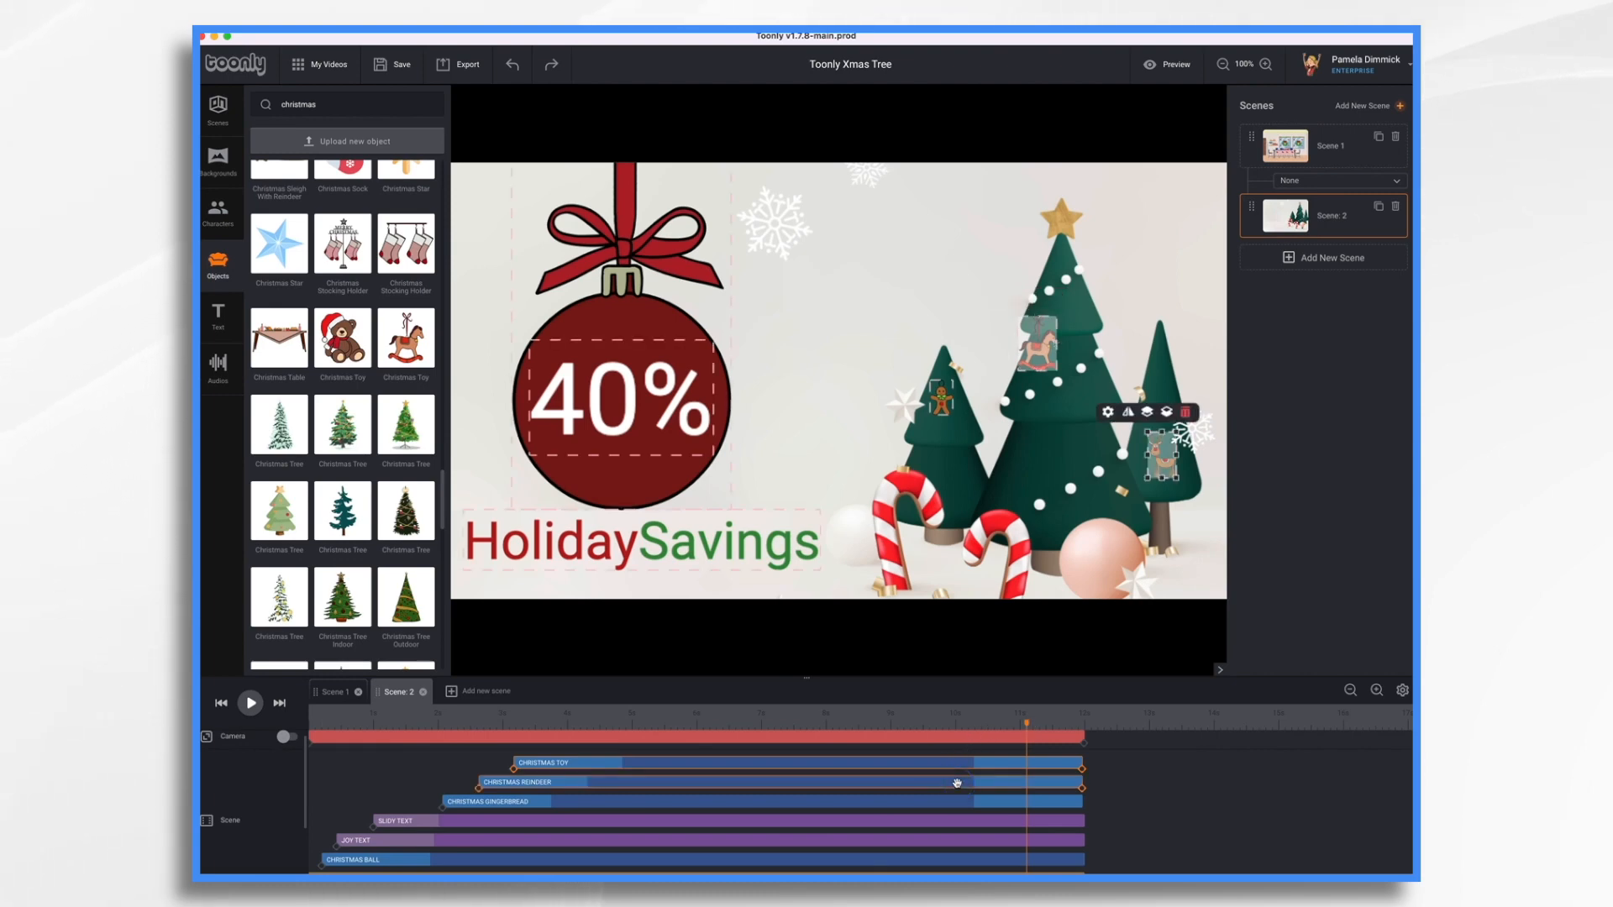
pyautogui.keyDown('shift'); pyautogui.click(955, 802); pyautogui.keyUp('shift')
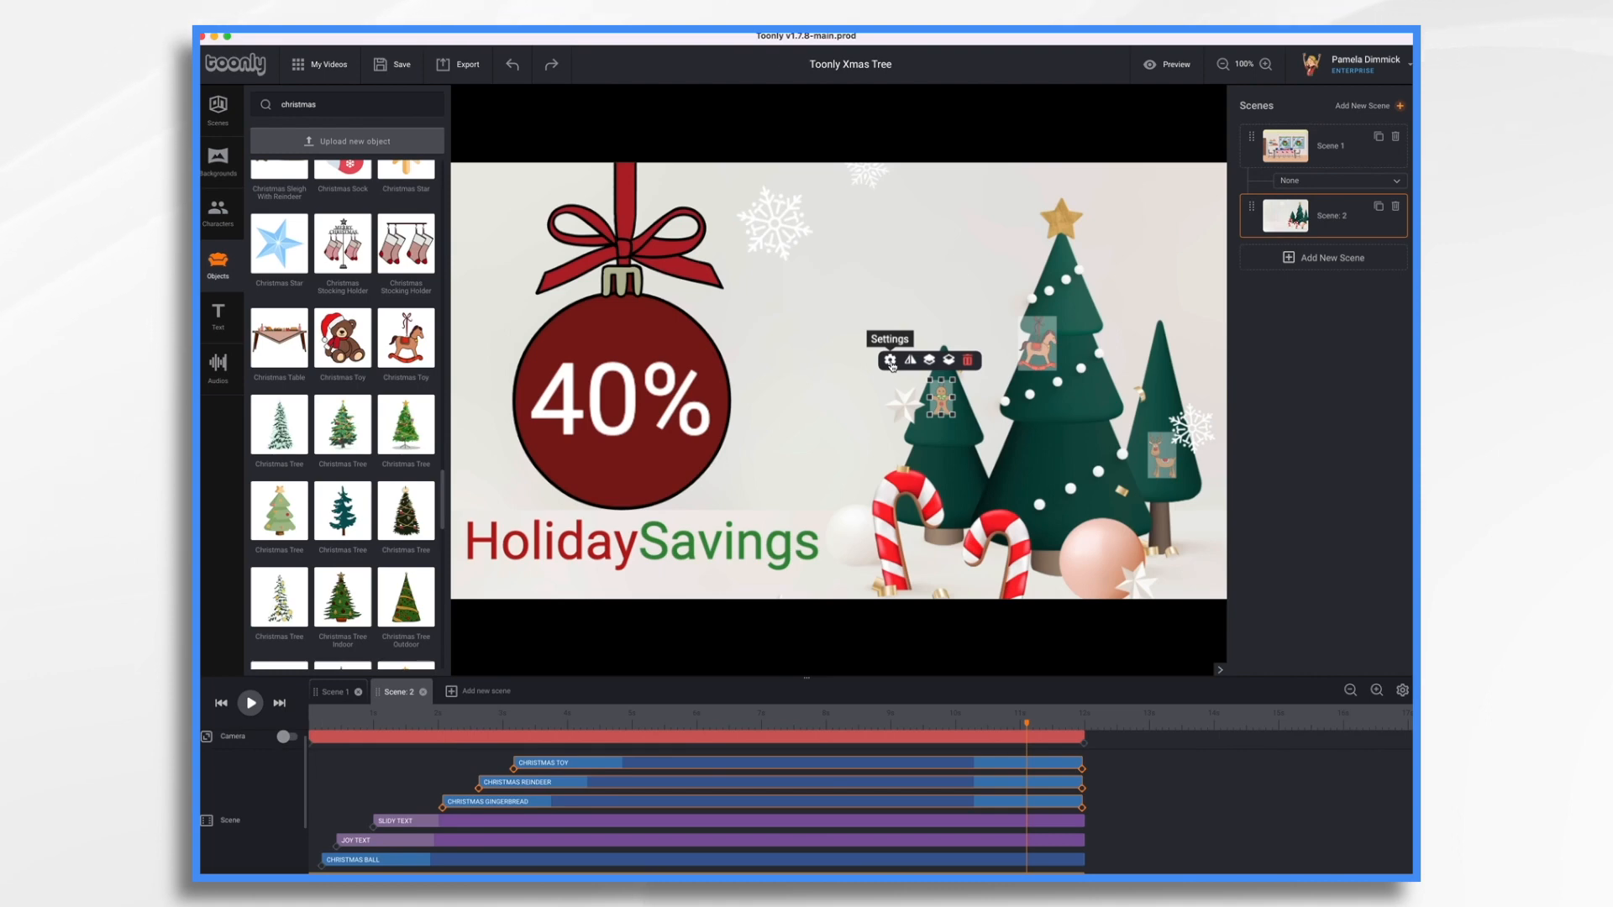
pyautogui.click(890, 361)
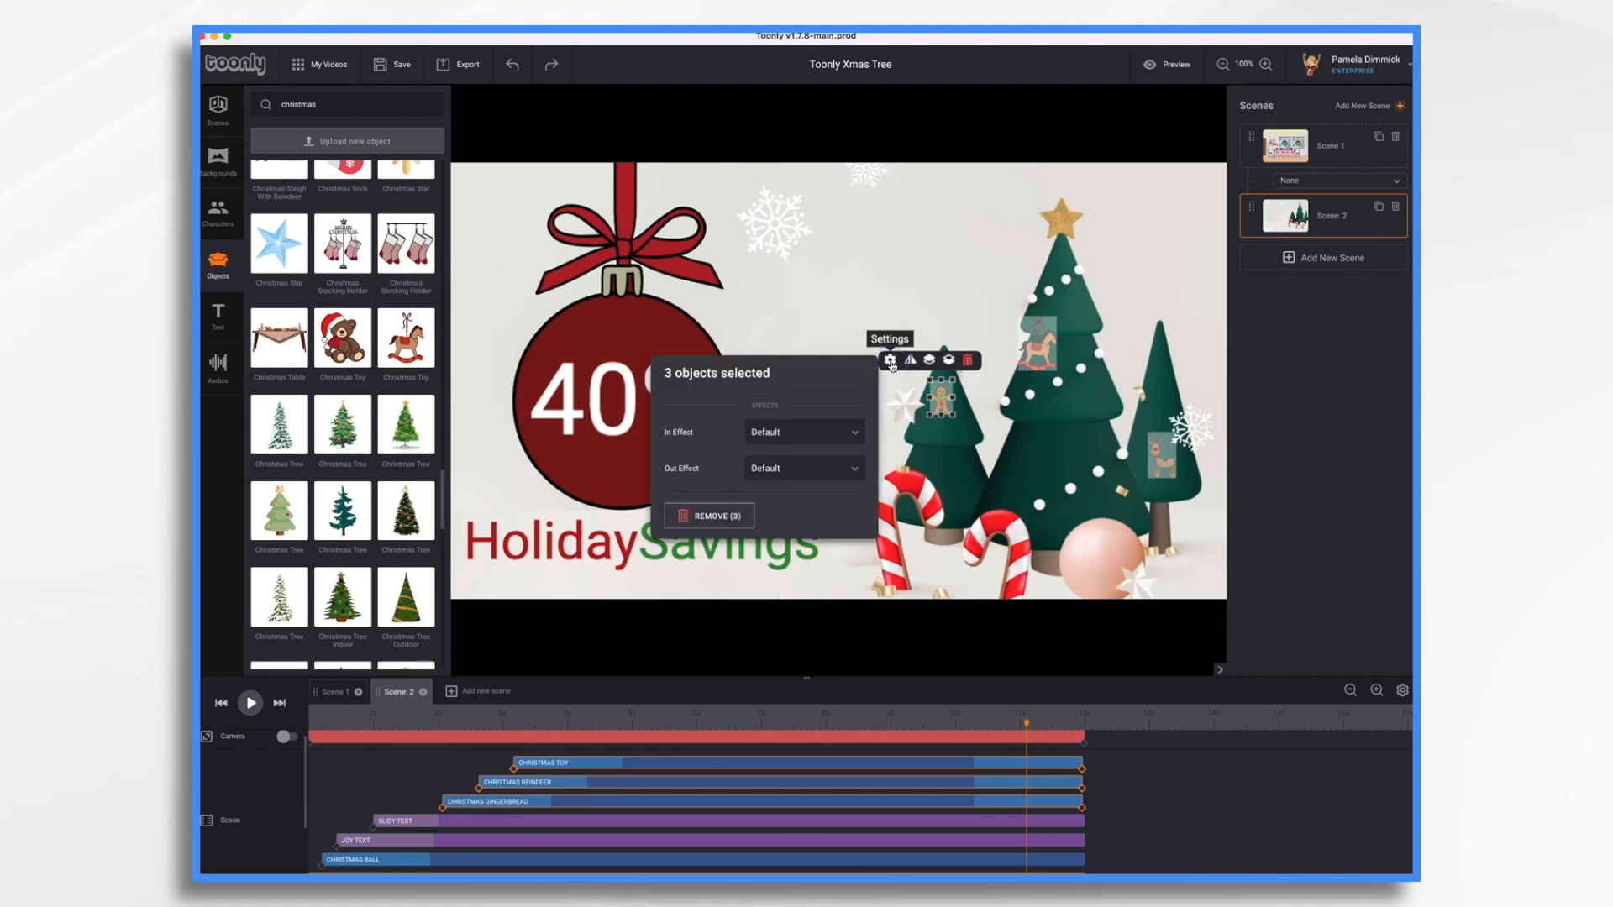
pyautogui.click(790, 473)
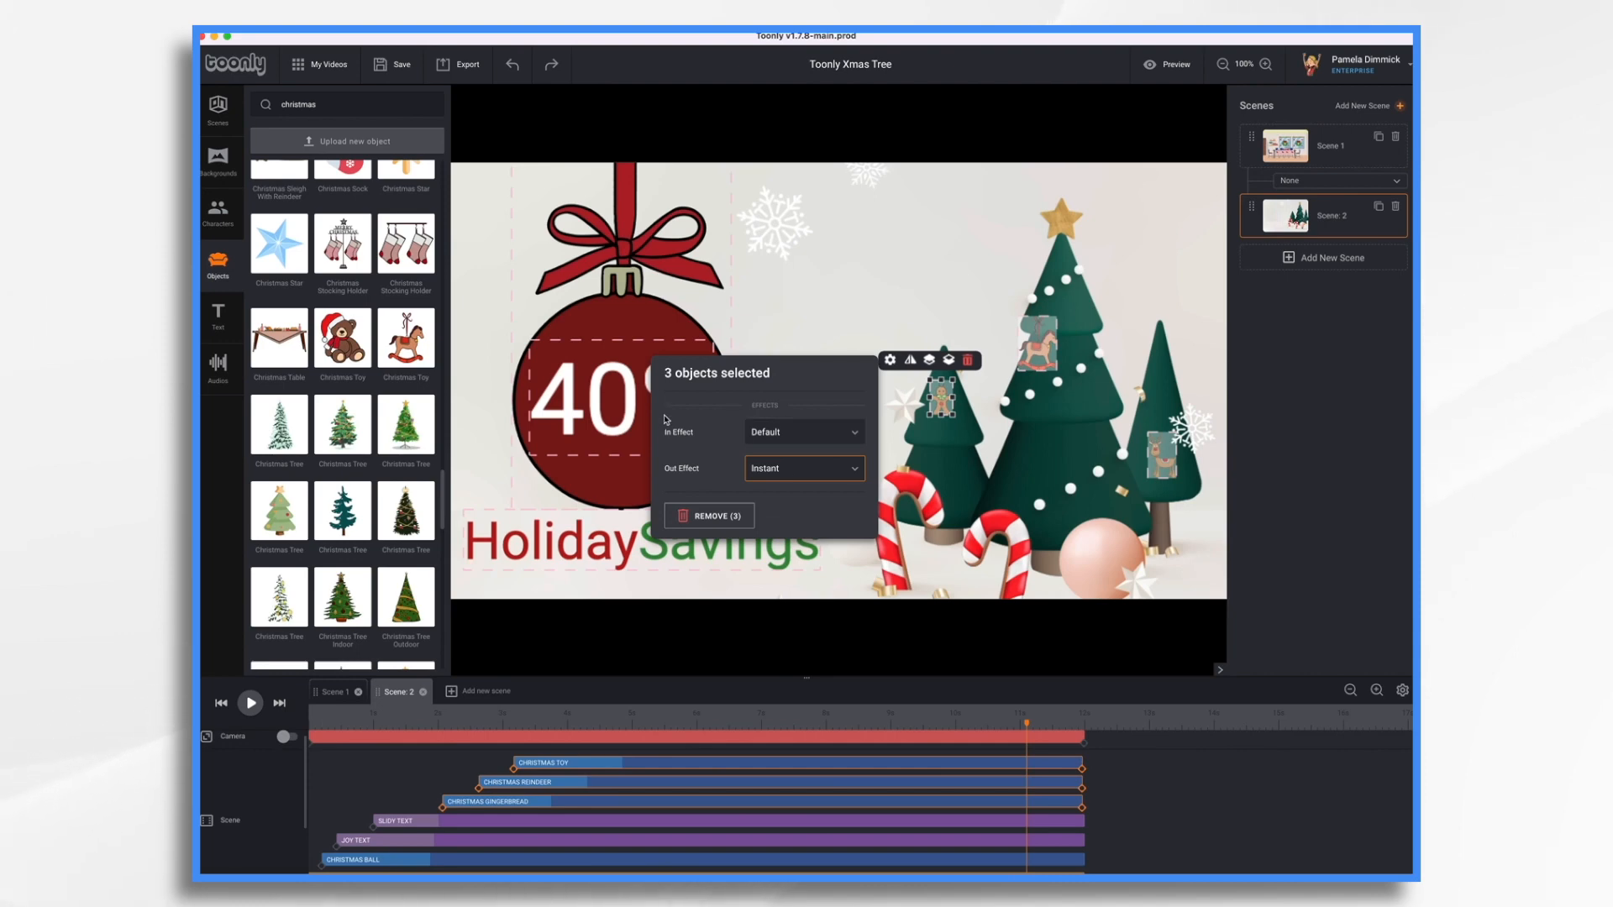
# - Set the in effect of the three ornament clips to Instant and play the section where they appear
pyautogui.click(827, 438)
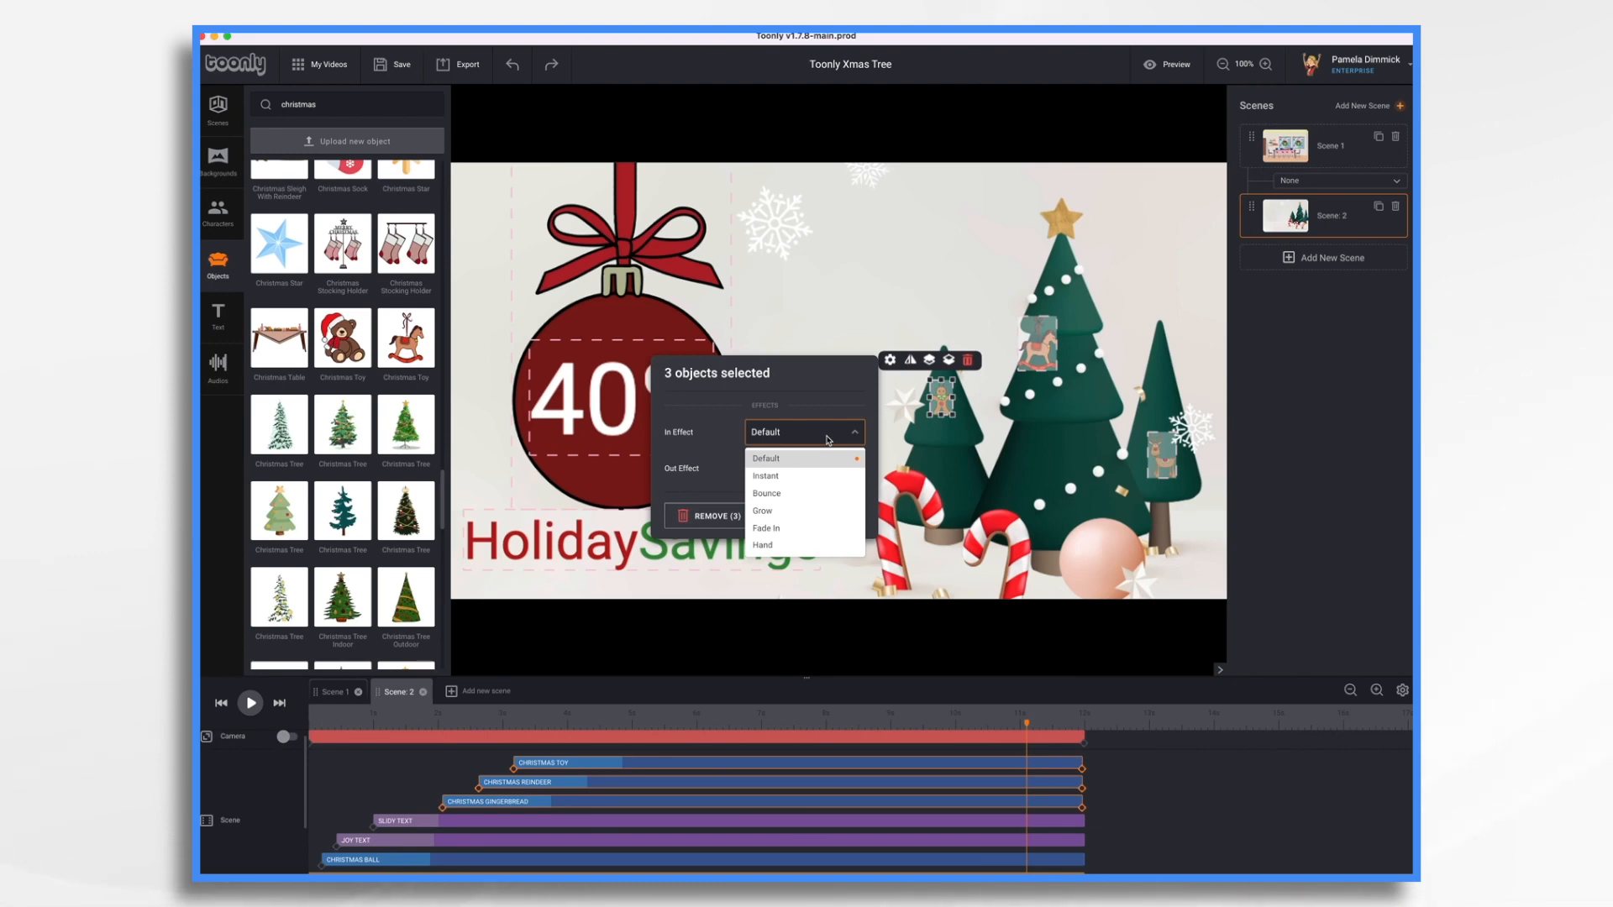
pyautogui.click(772, 476)
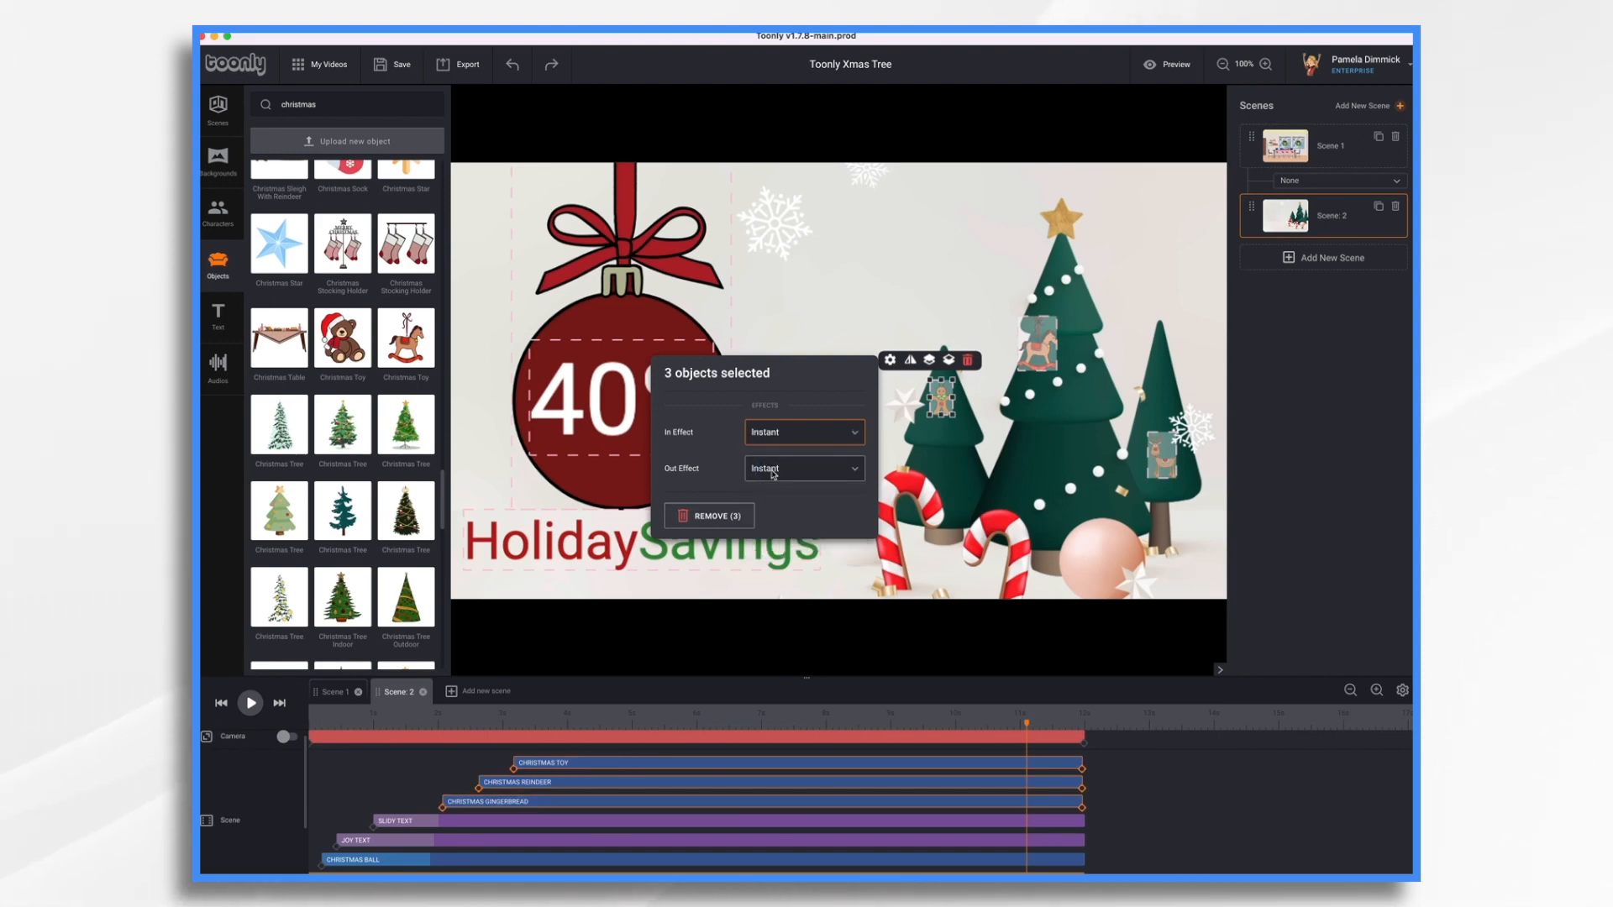
pyautogui.click(389, 715)
pyautogui.click(250, 703)
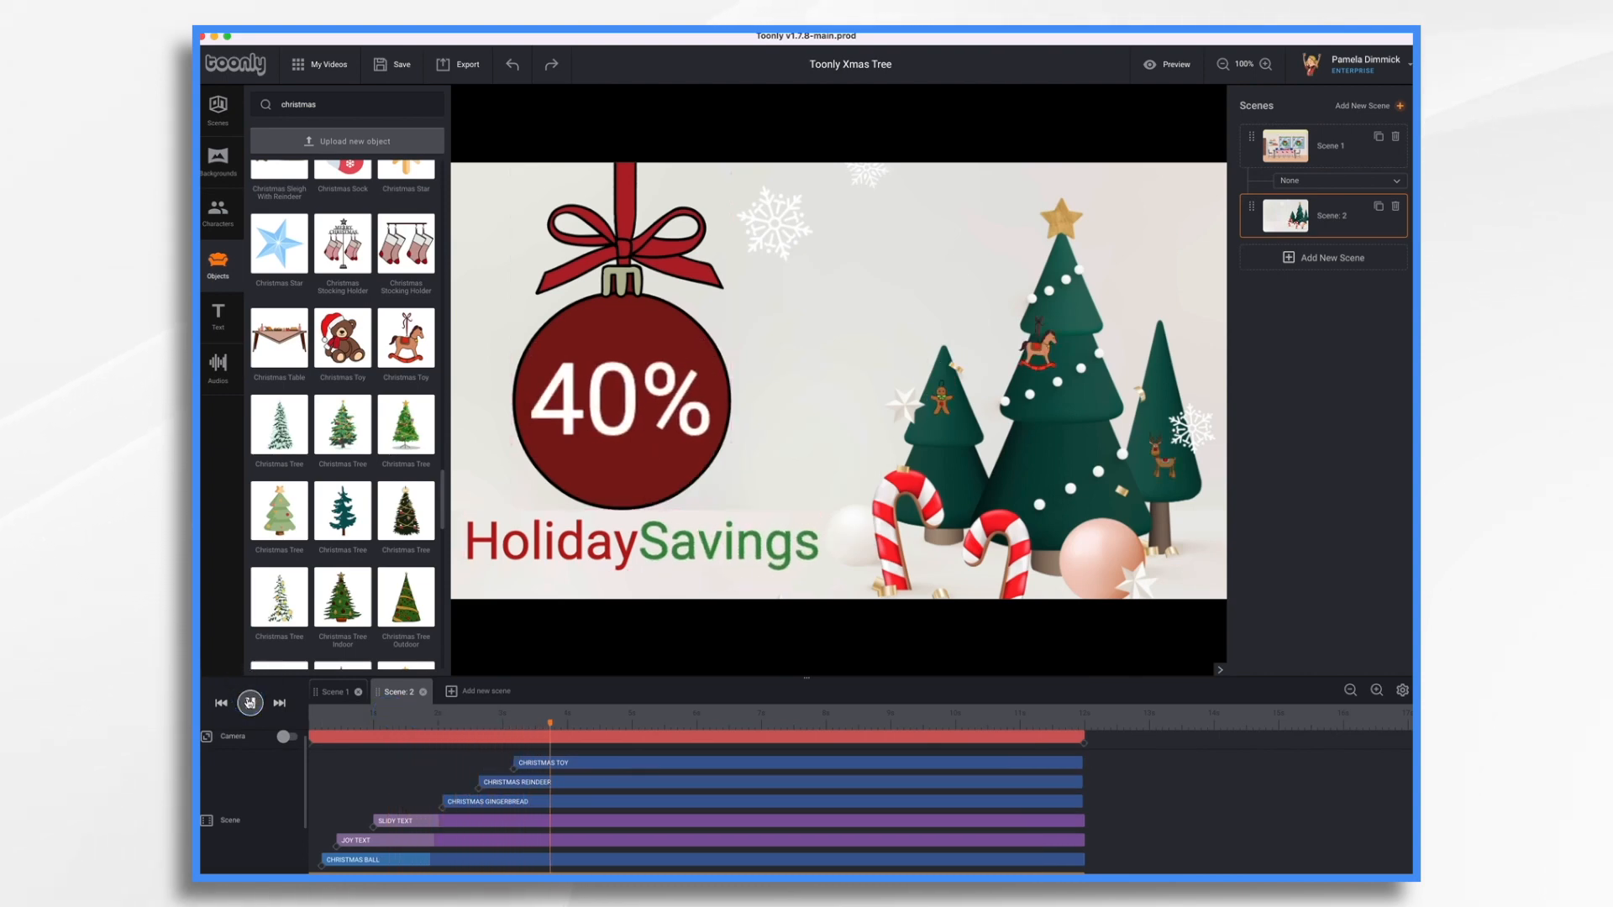
pyautogui.click(250, 703)
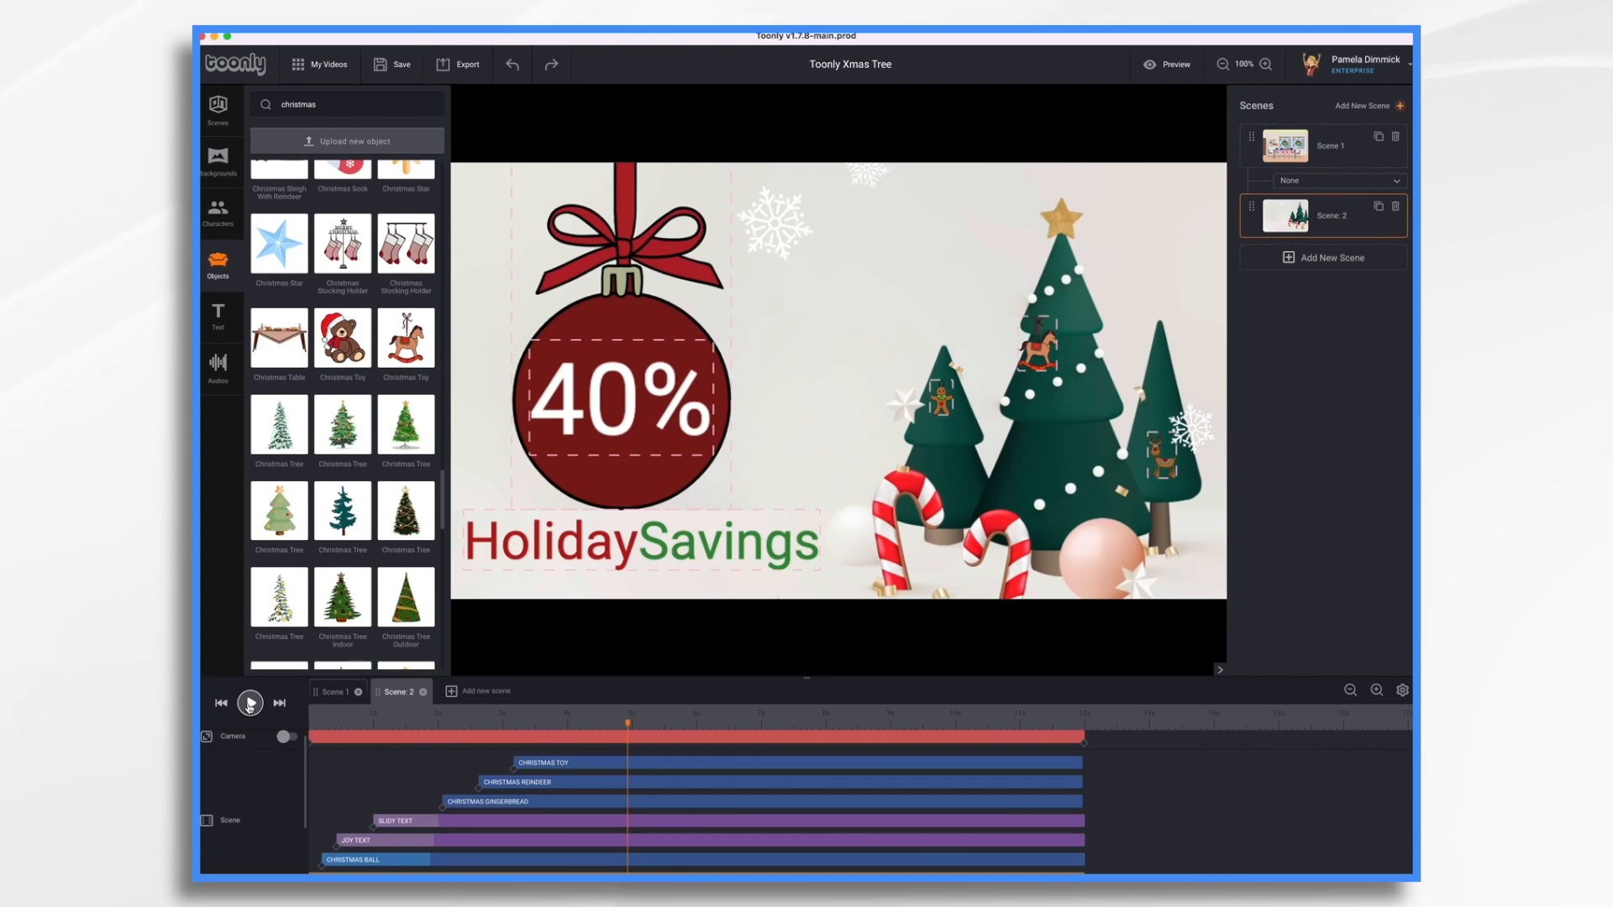
# - Change the in effect of the three ornament clips to Grow and play the section from about 1.3 s
pyautogui.click(549, 783)
pyautogui.click(891, 361)
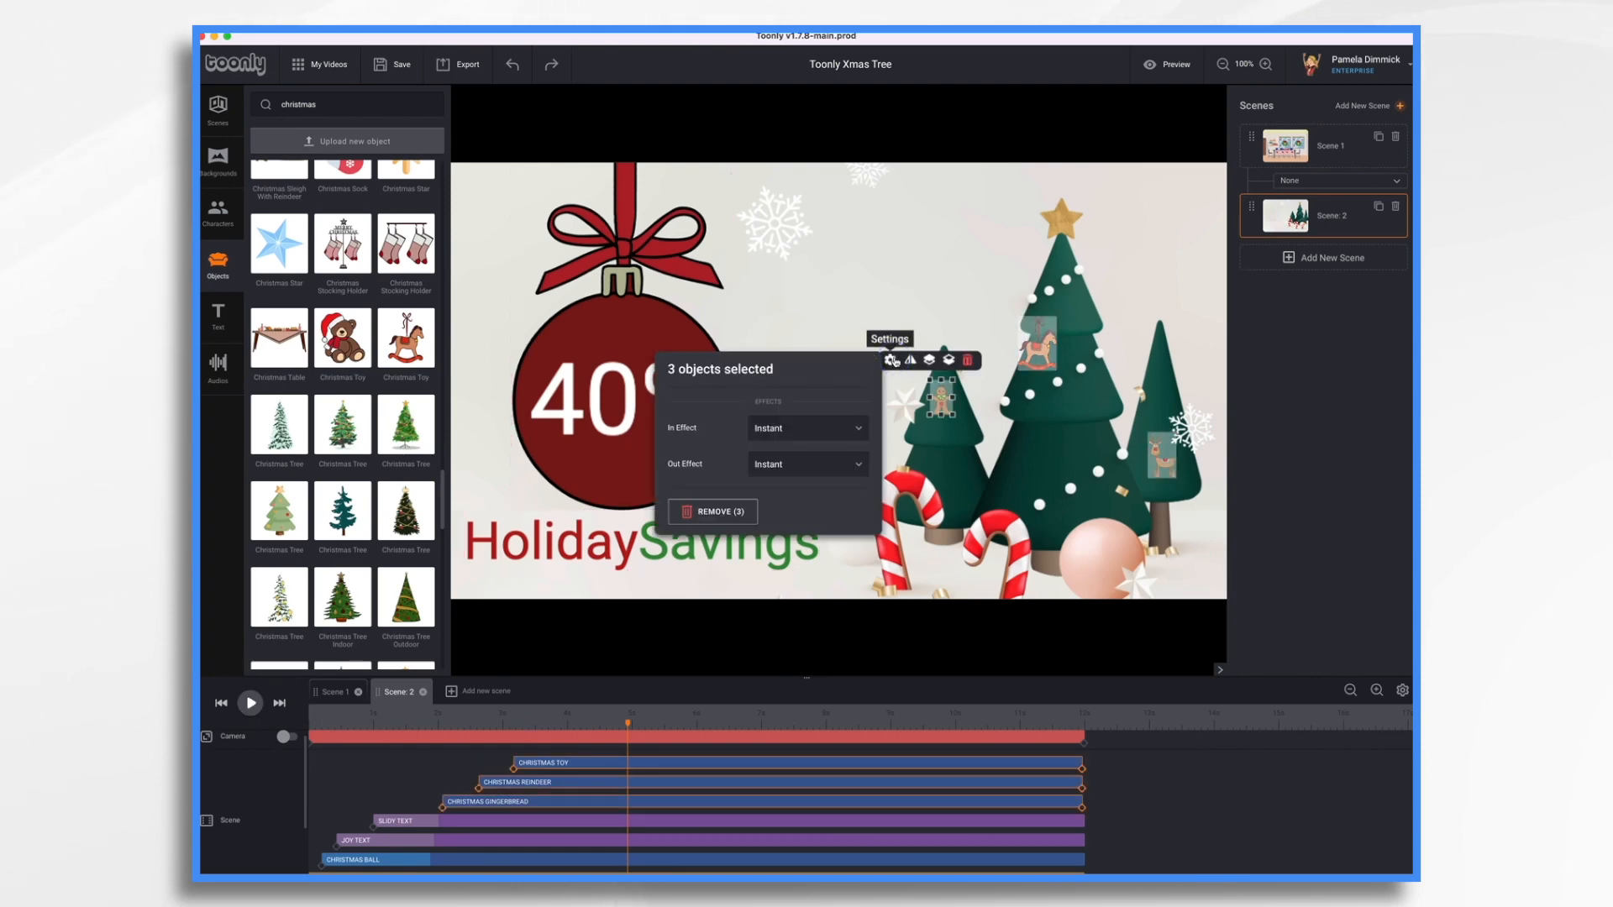
pyautogui.click(819, 430)
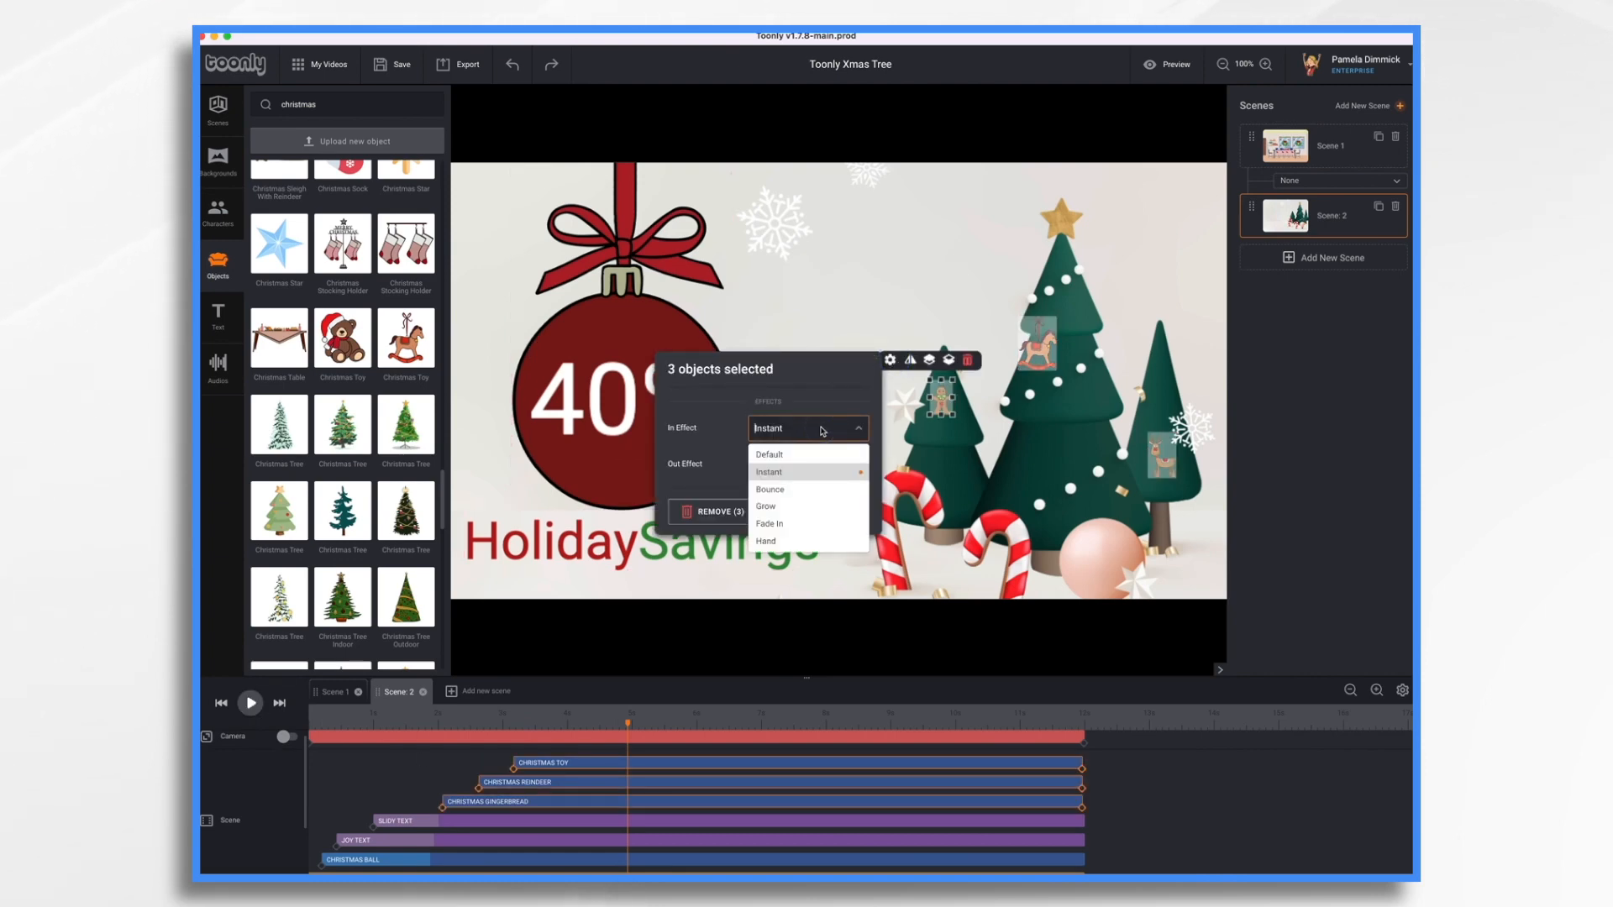
pyautogui.click(767, 507)
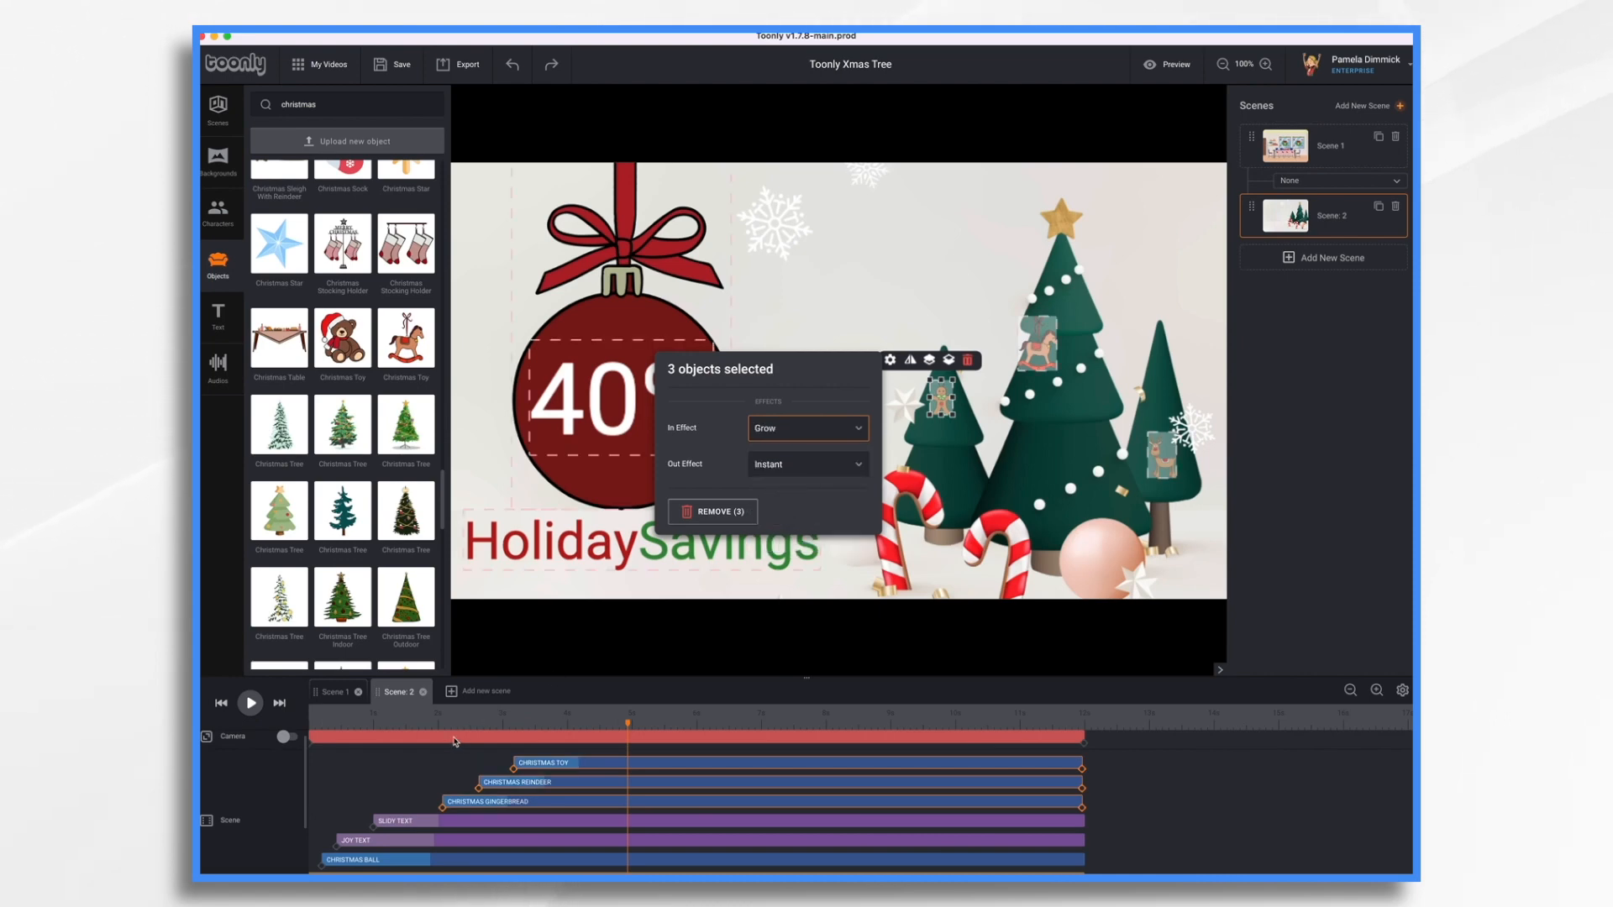
pyautogui.click(368, 733)
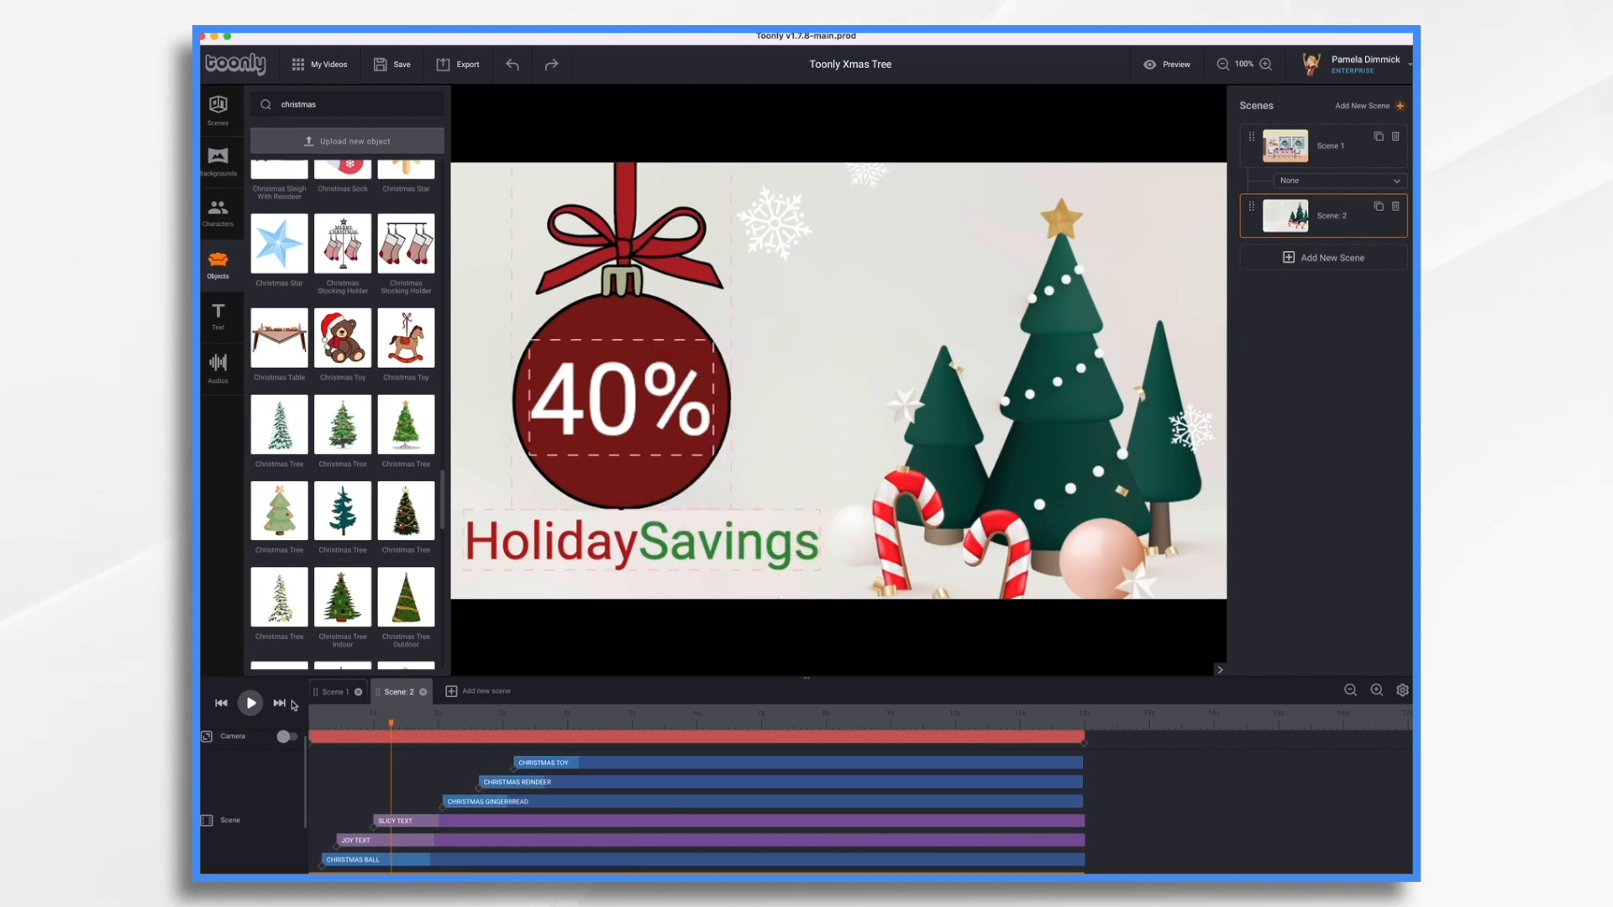
pyautogui.click(250, 703)
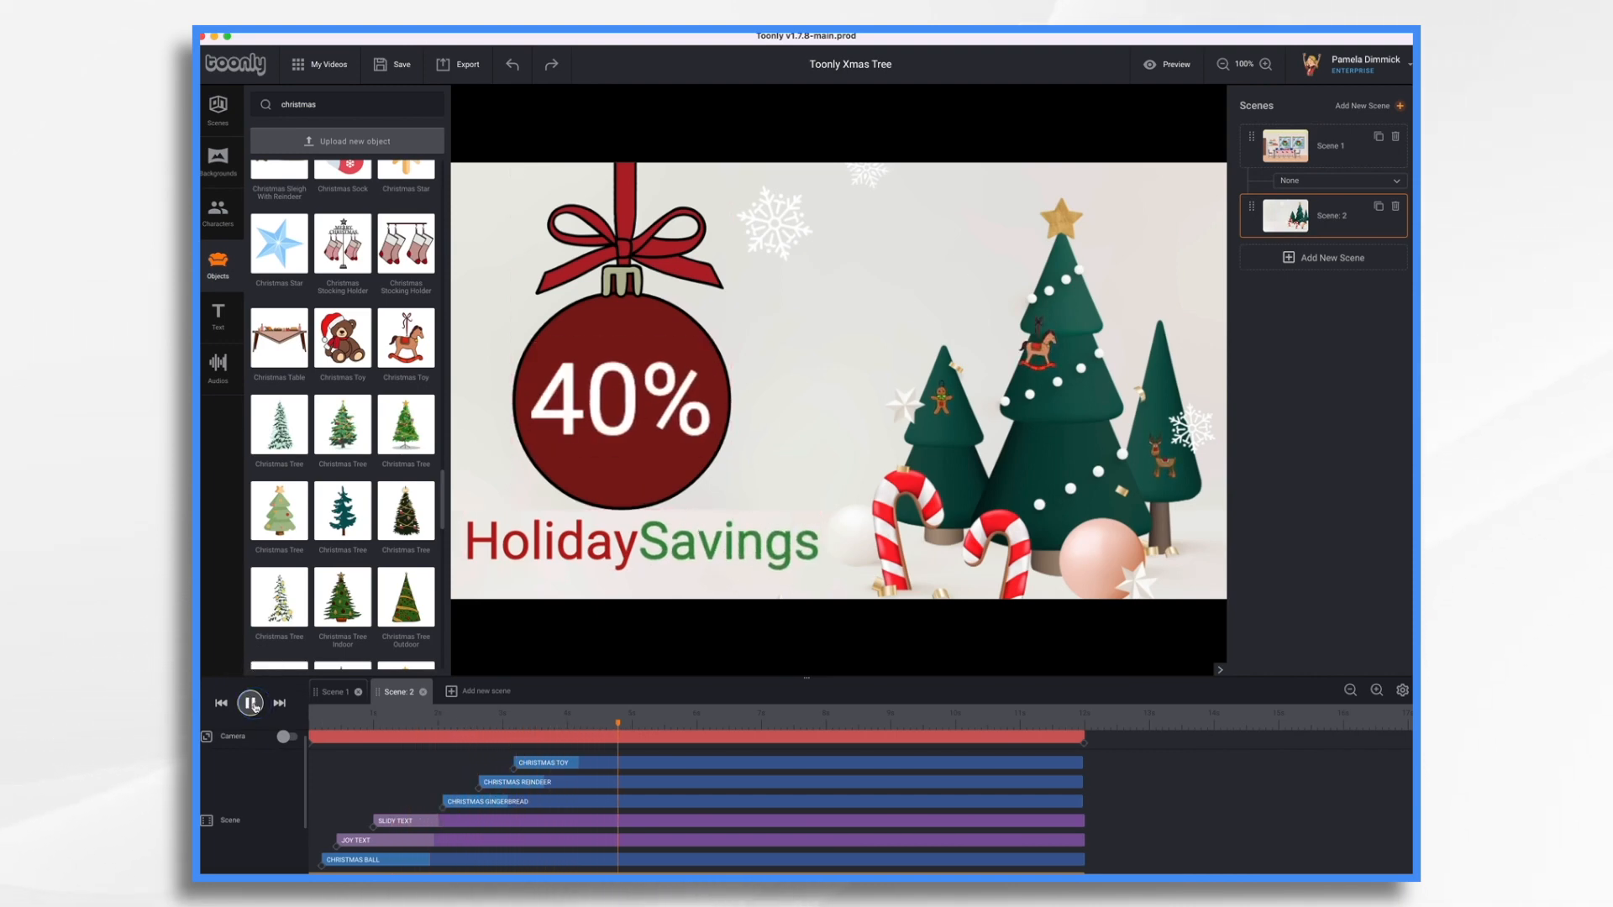
pyautogui.click(252, 704)
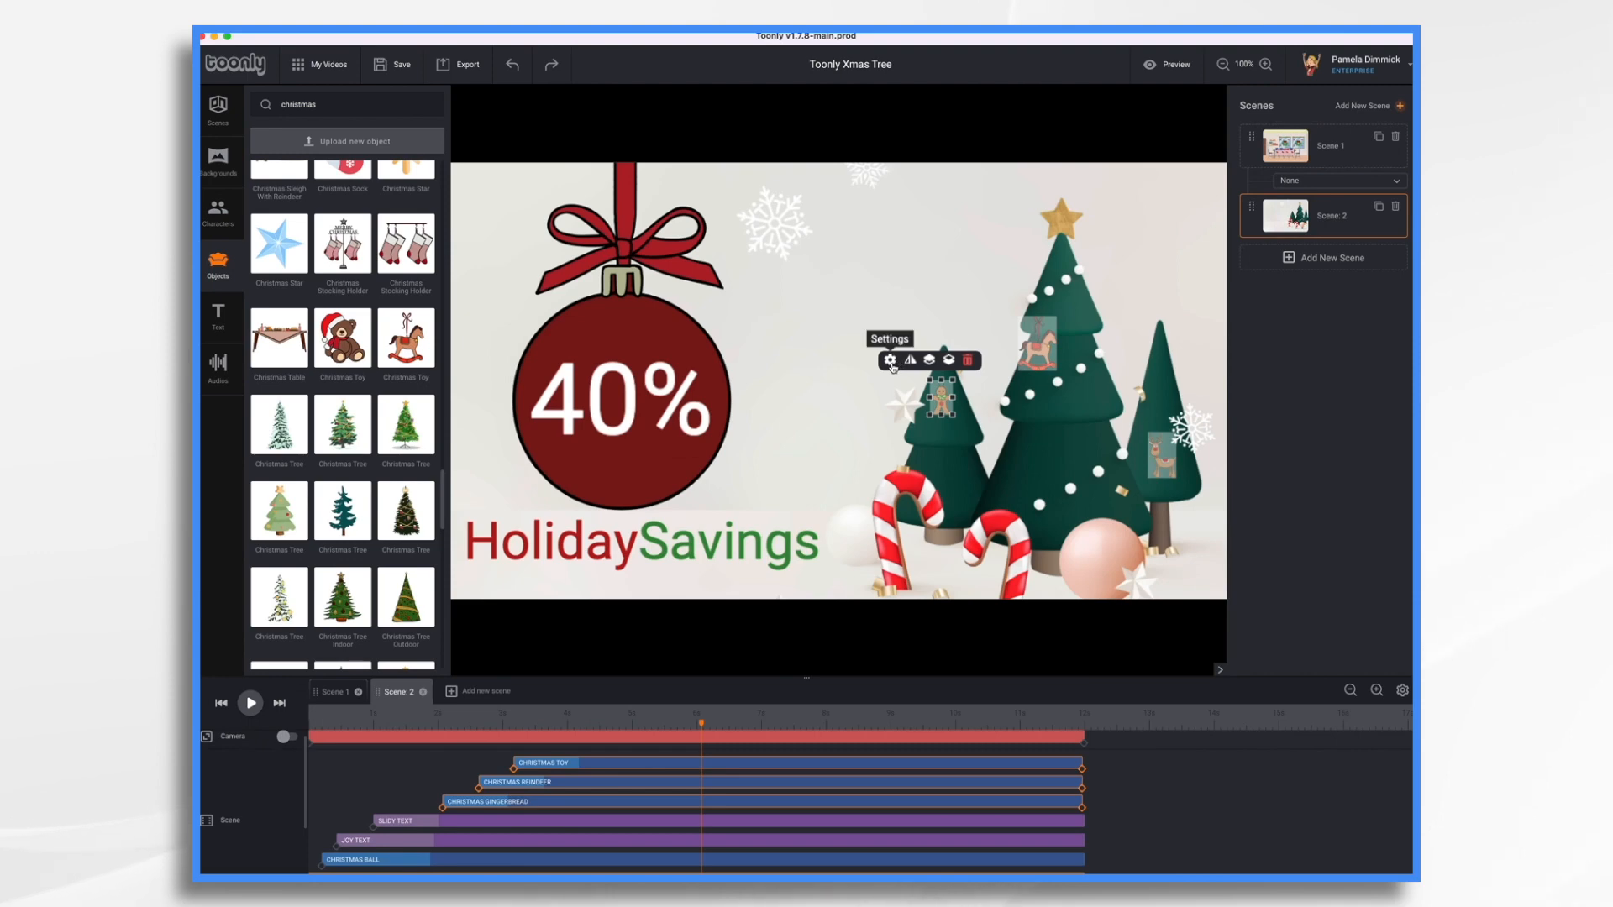
# - Change the in effect of the three ornament clips to Fade In and play the section from about 1.6 s
pyautogui.click(890, 359)
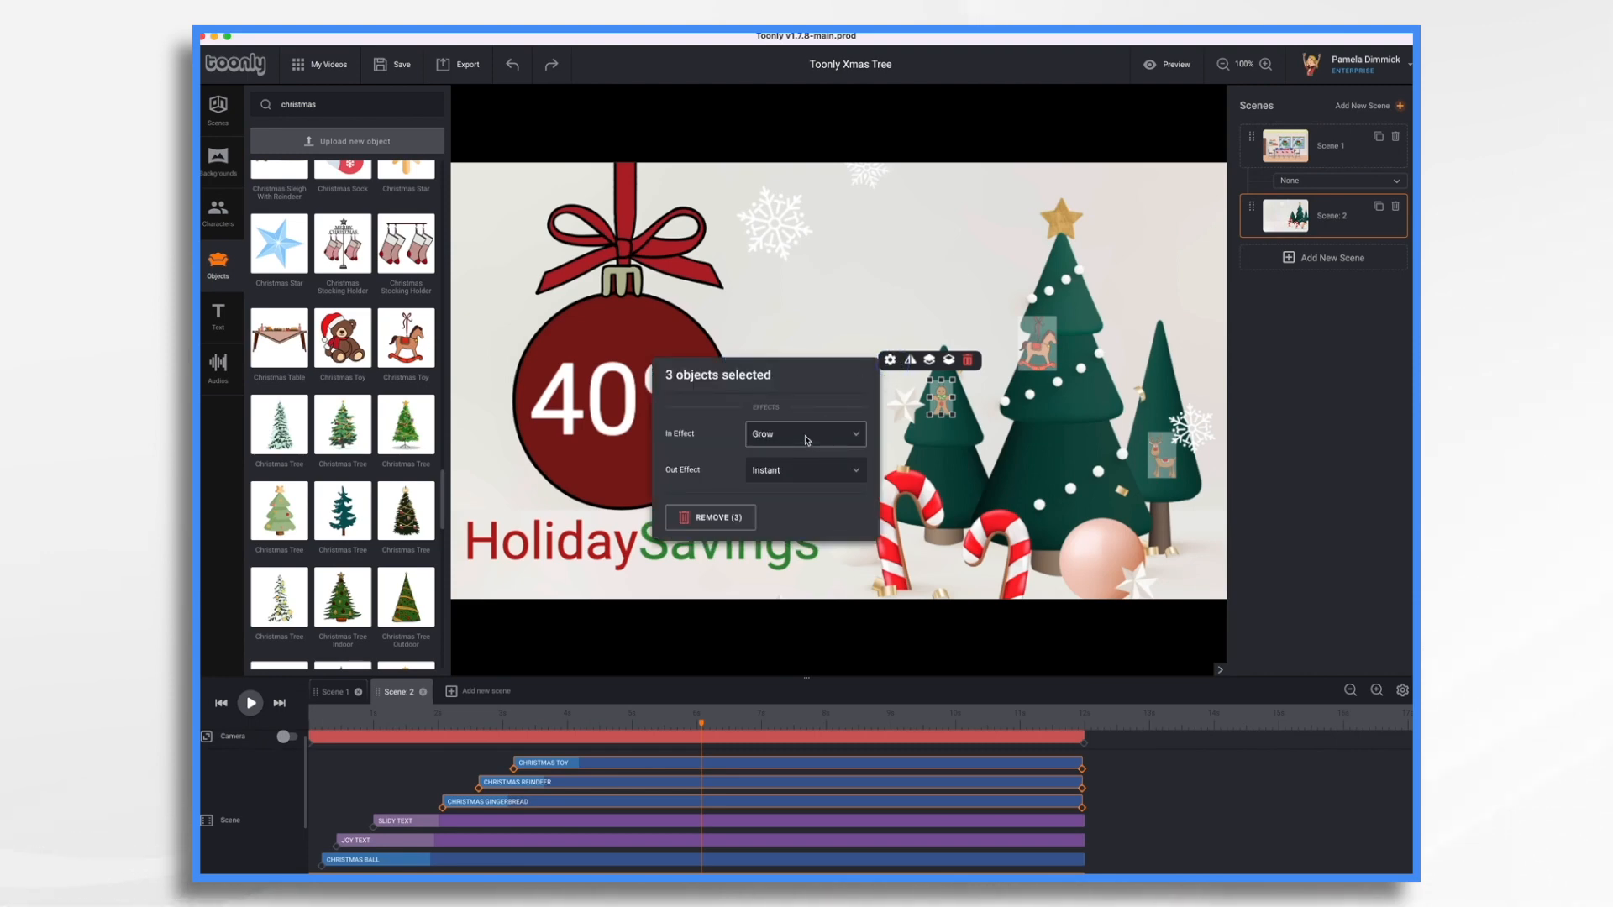
pyautogui.click(806, 437)
pyautogui.click(780, 530)
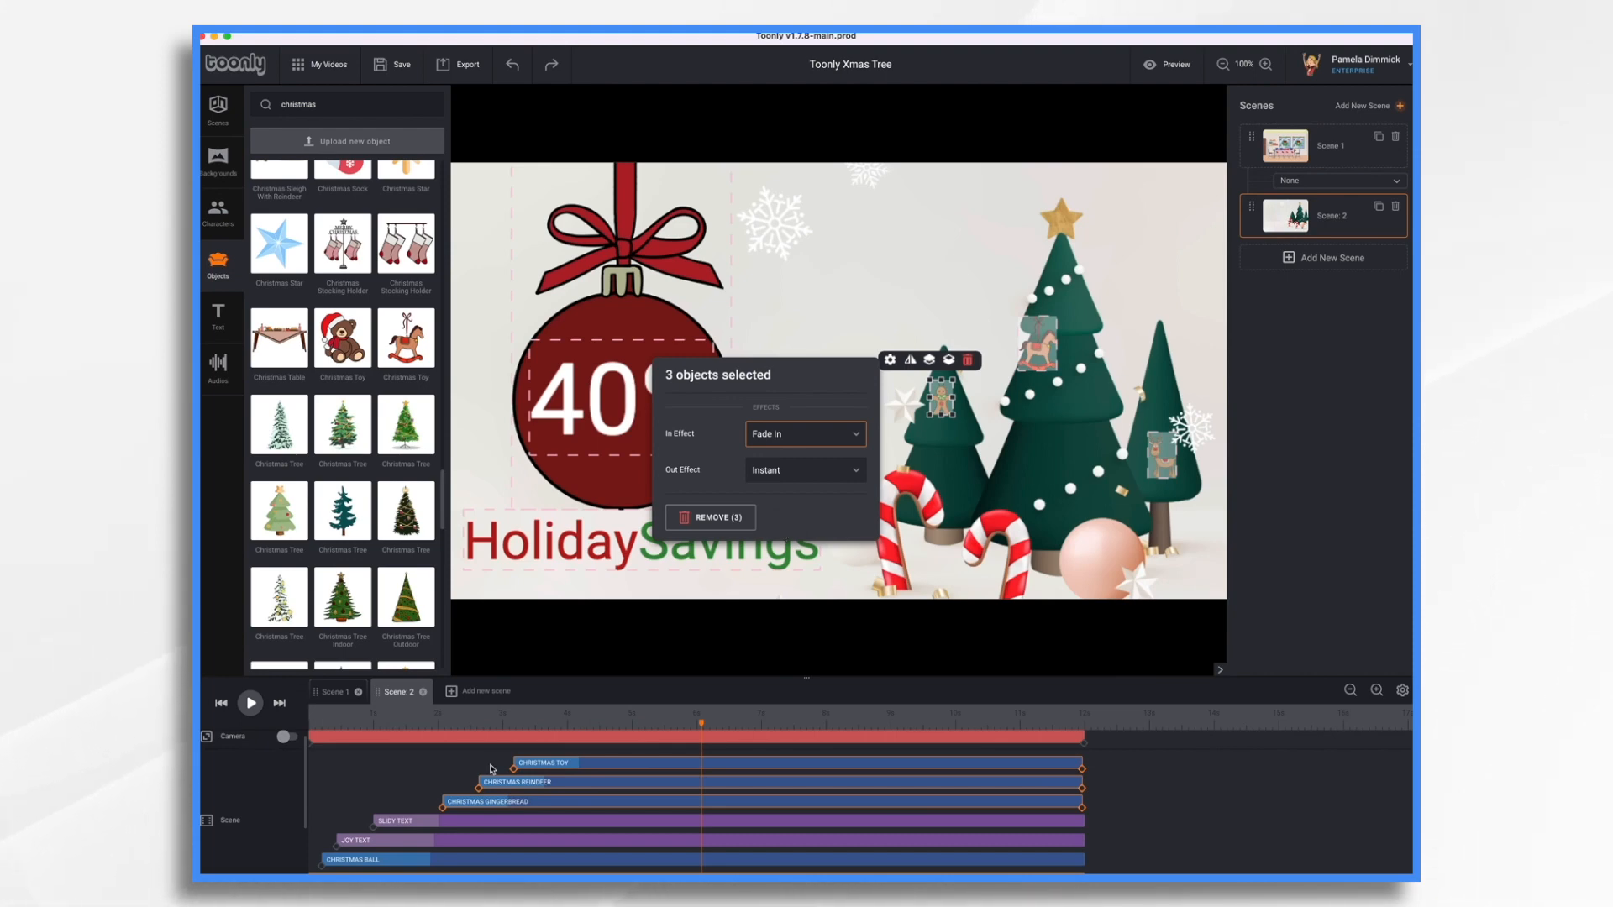
pyautogui.click(411, 721)
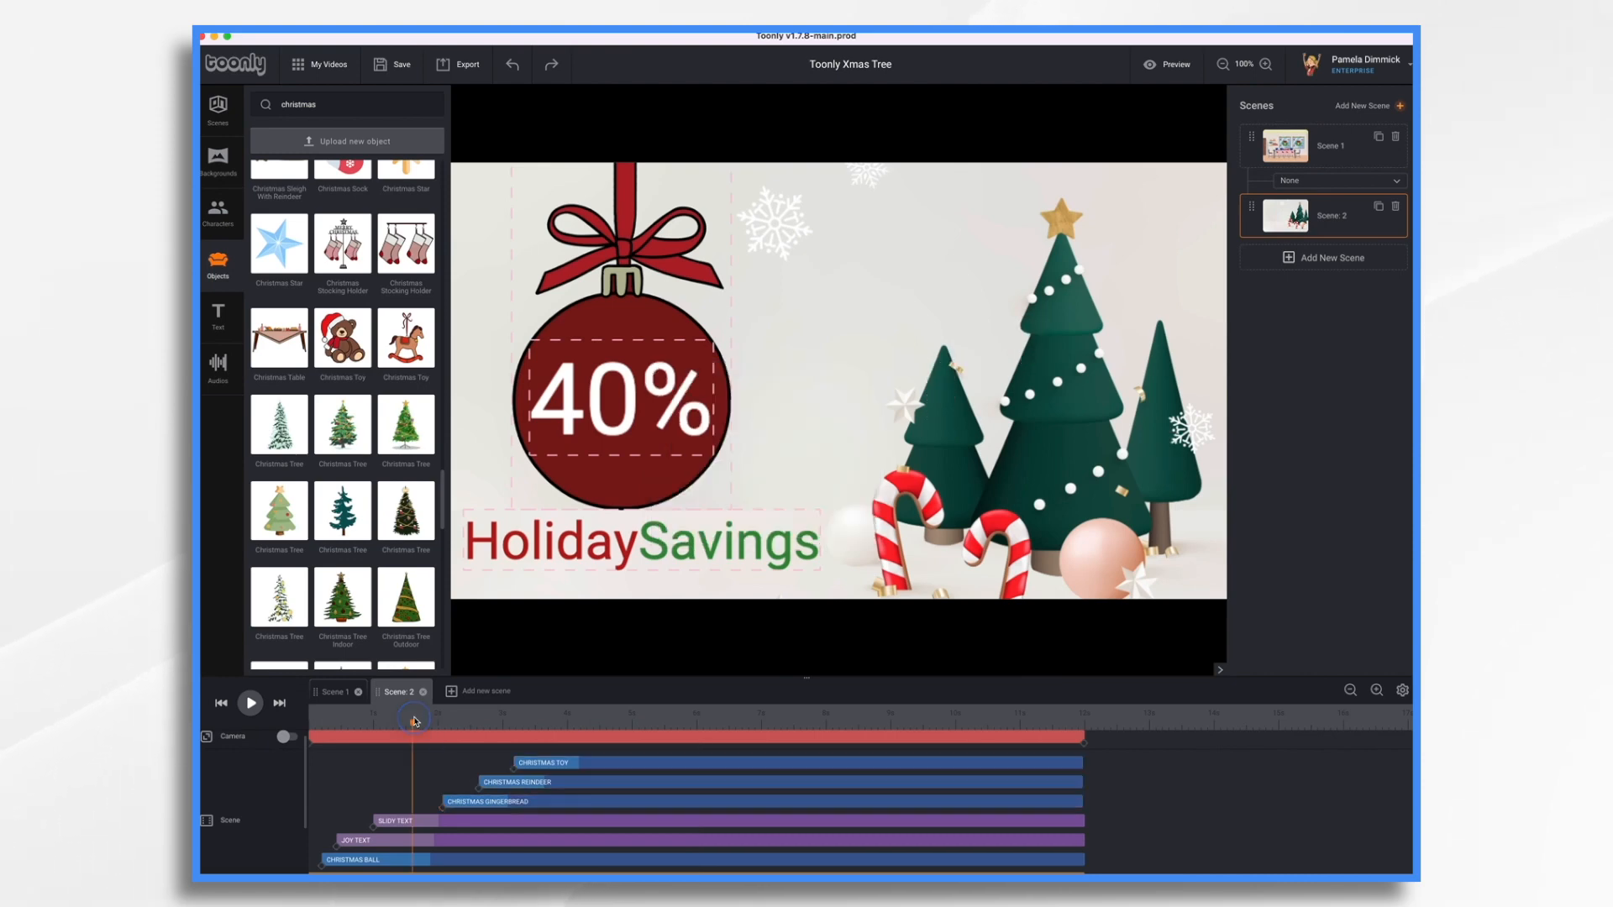
pyautogui.click(250, 703)
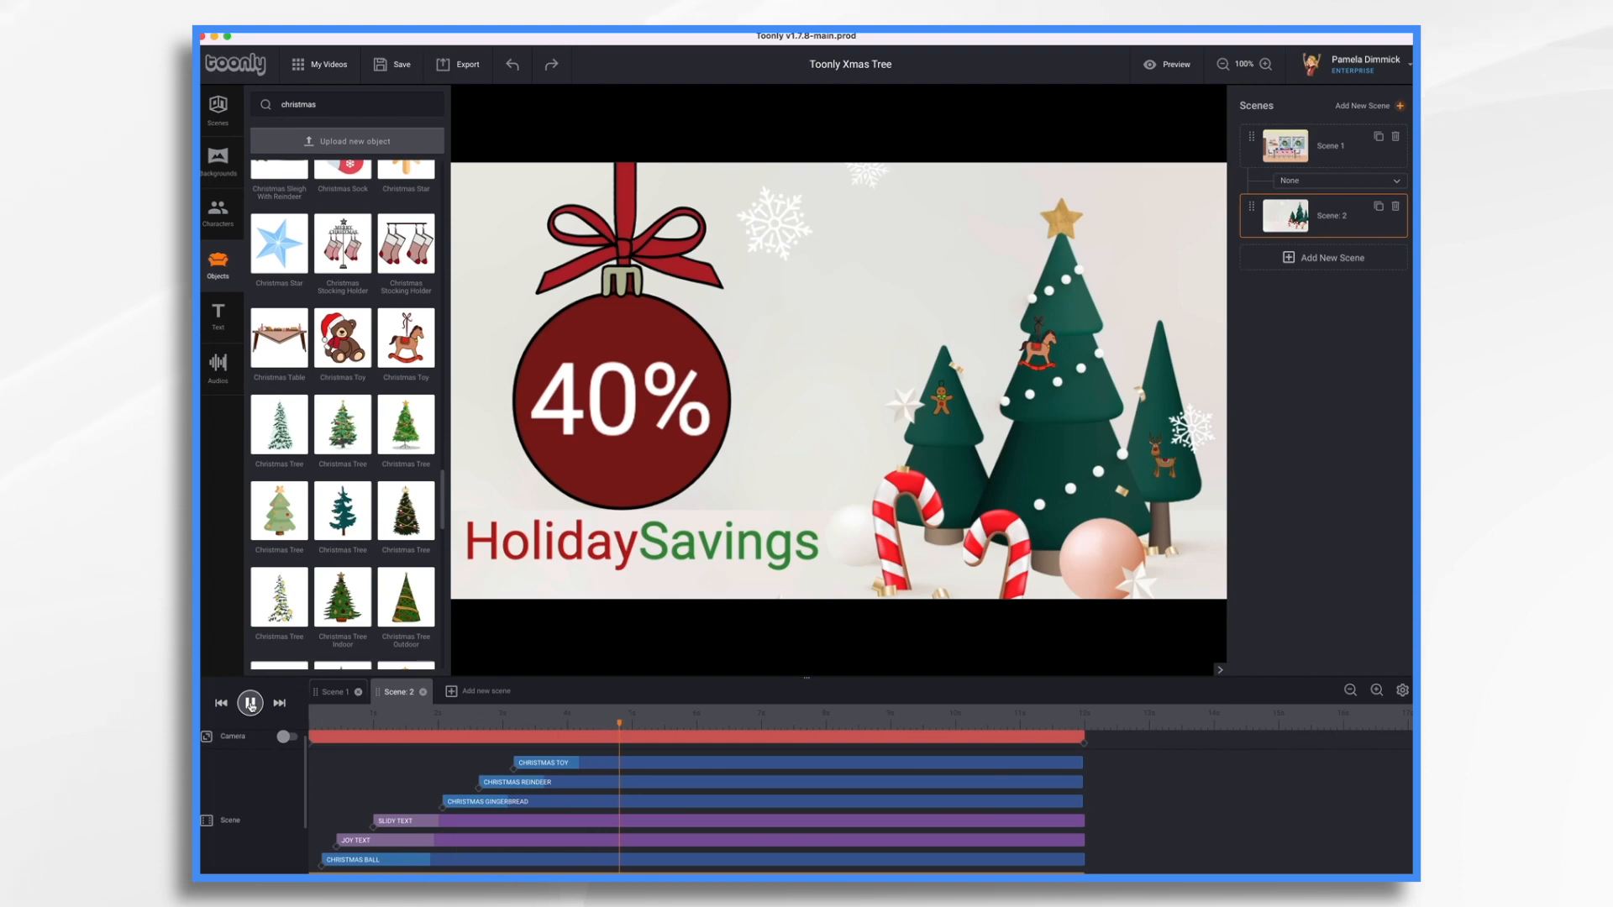
pyautogui.click(250, 704)
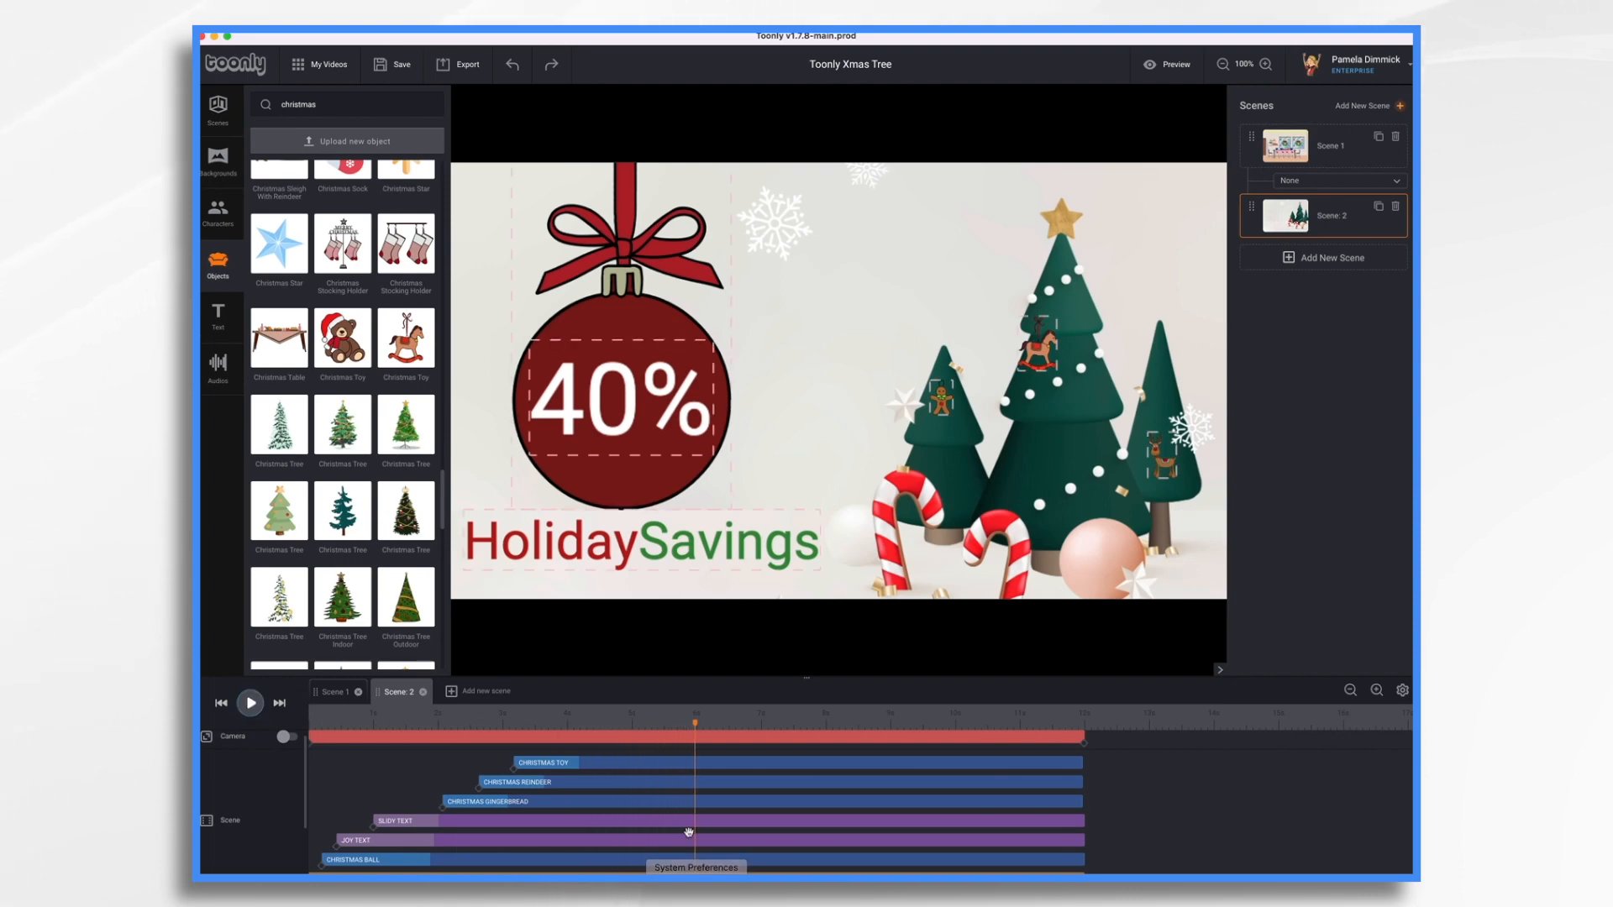
# - Select the gingerbread, reindeer and toy clips together and set their in effect to Hand
pyautogui.click(647, 802)
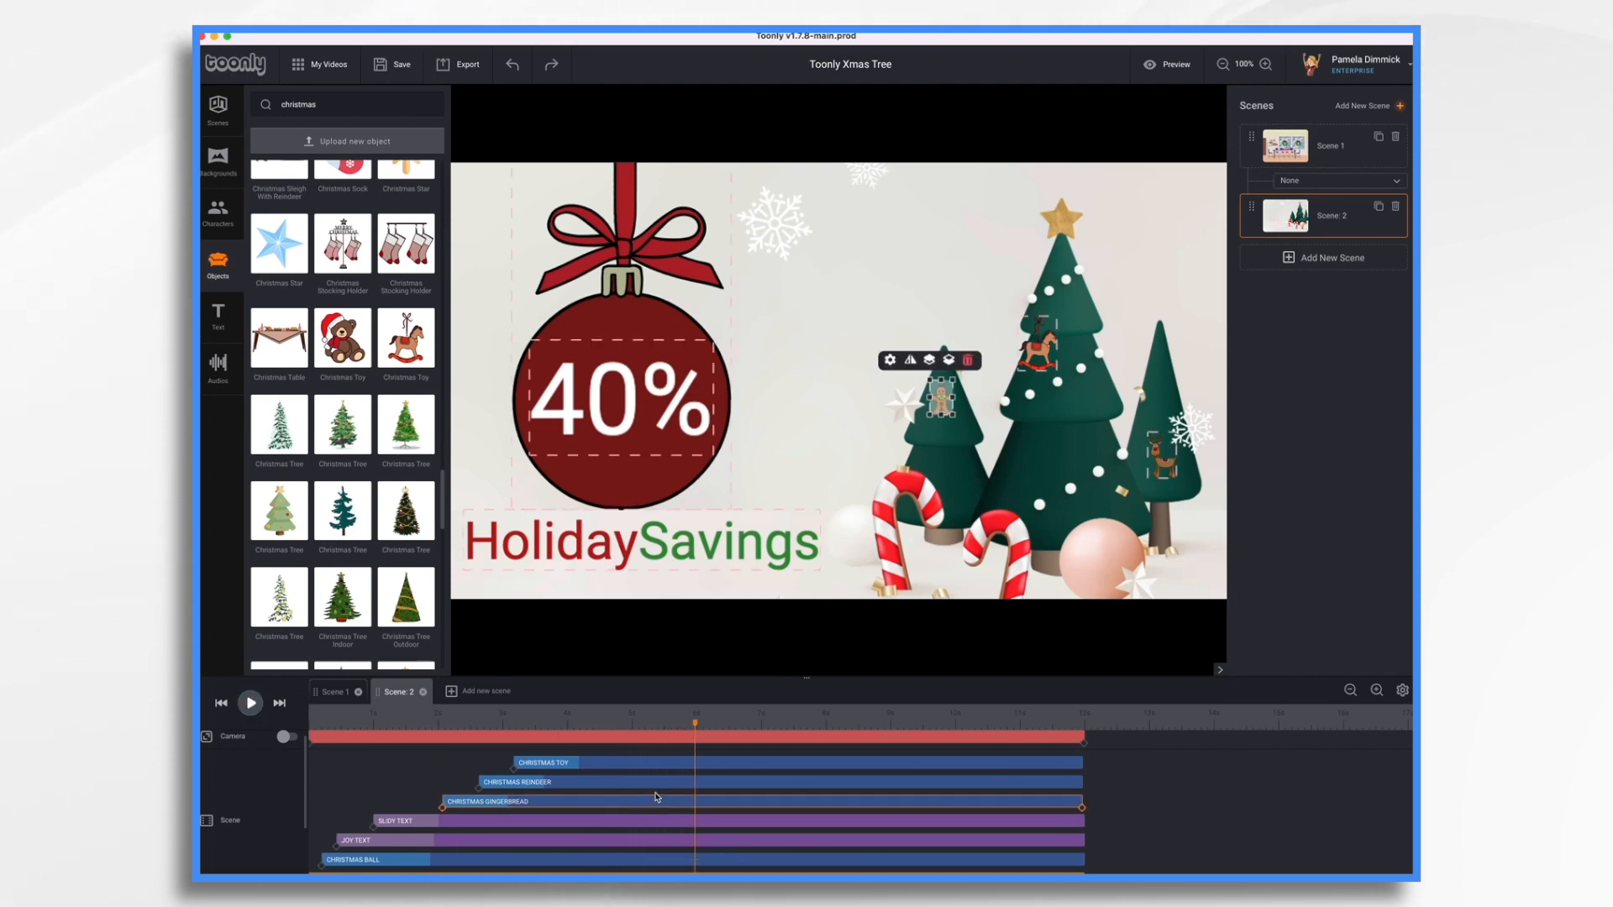
pyautogui.click(655, 781)
pyautogui.click(670, 763)
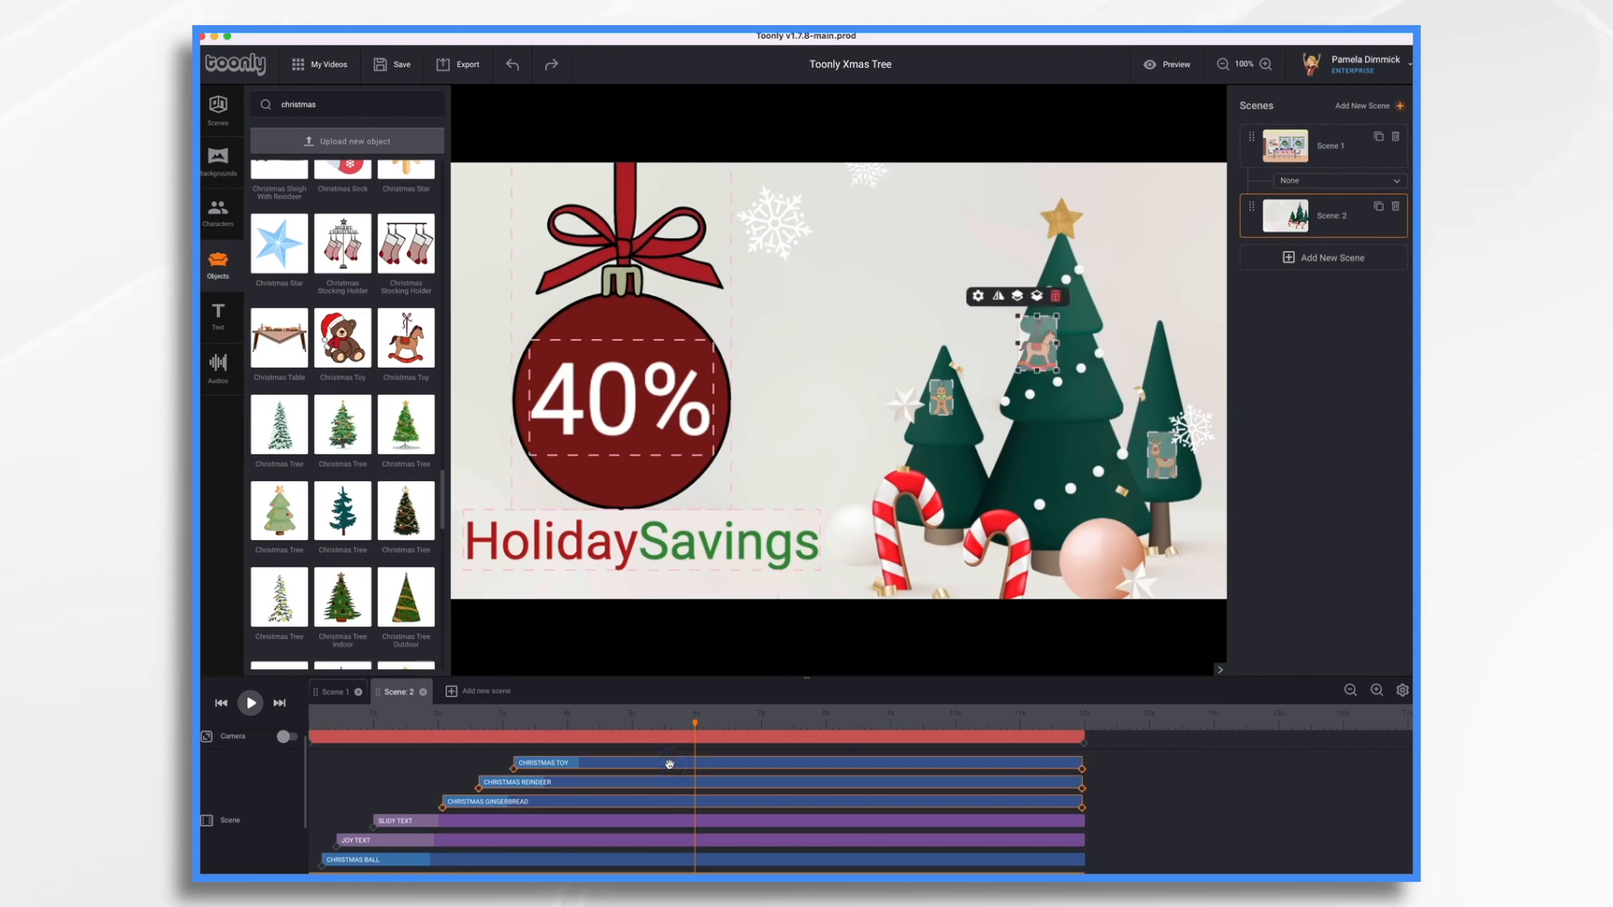
pyautogui.click(978, 296)
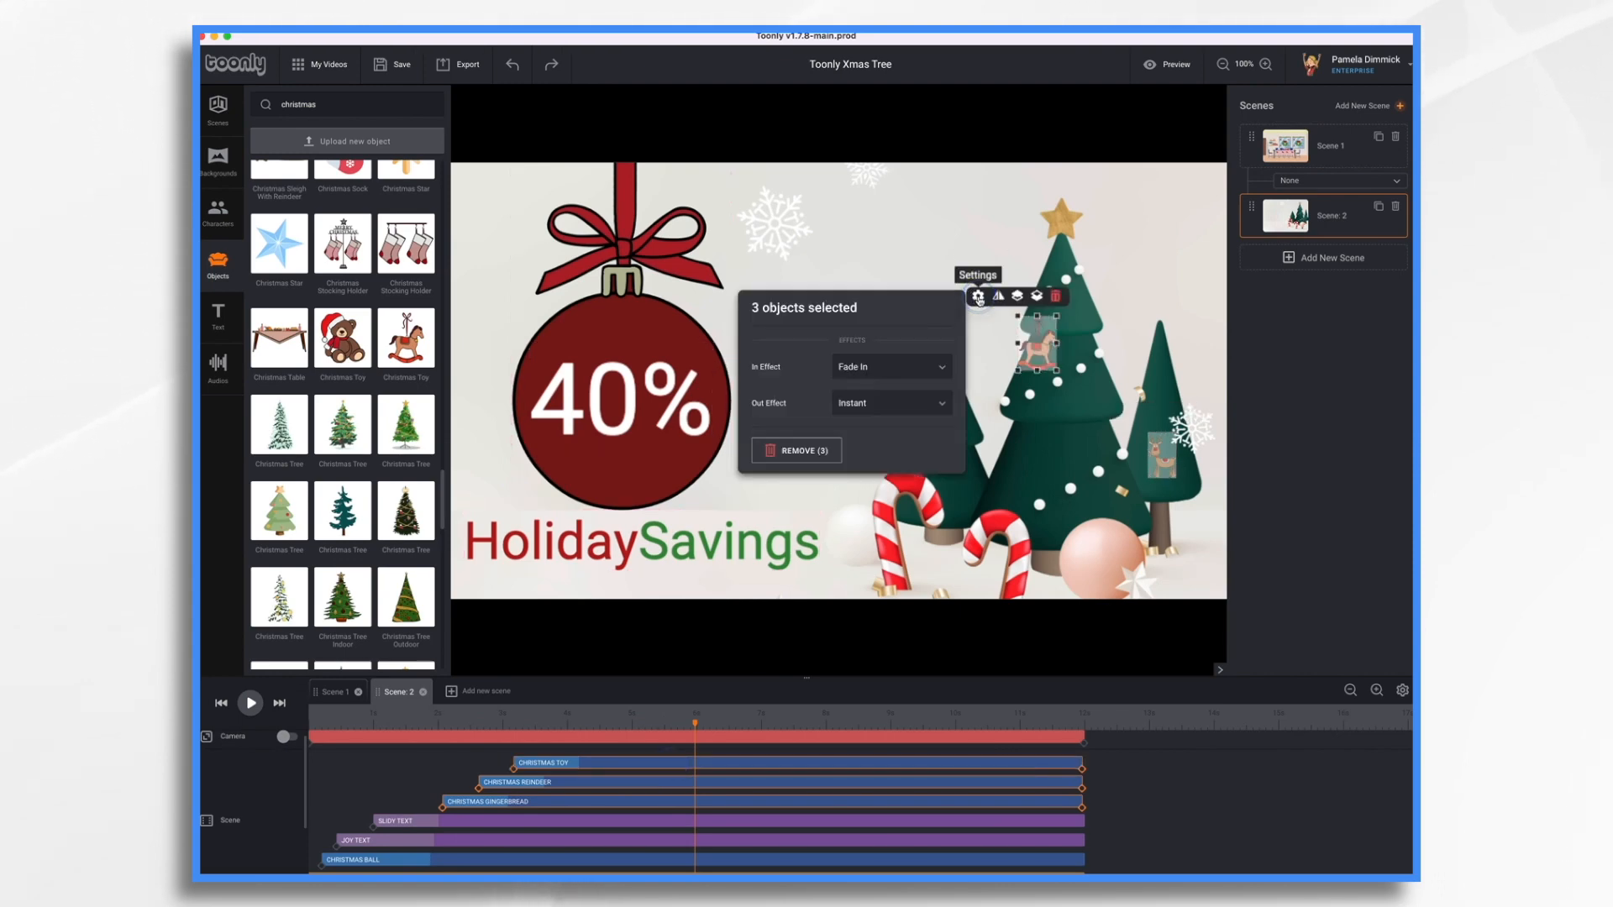
pyautogui.click(878, 367)
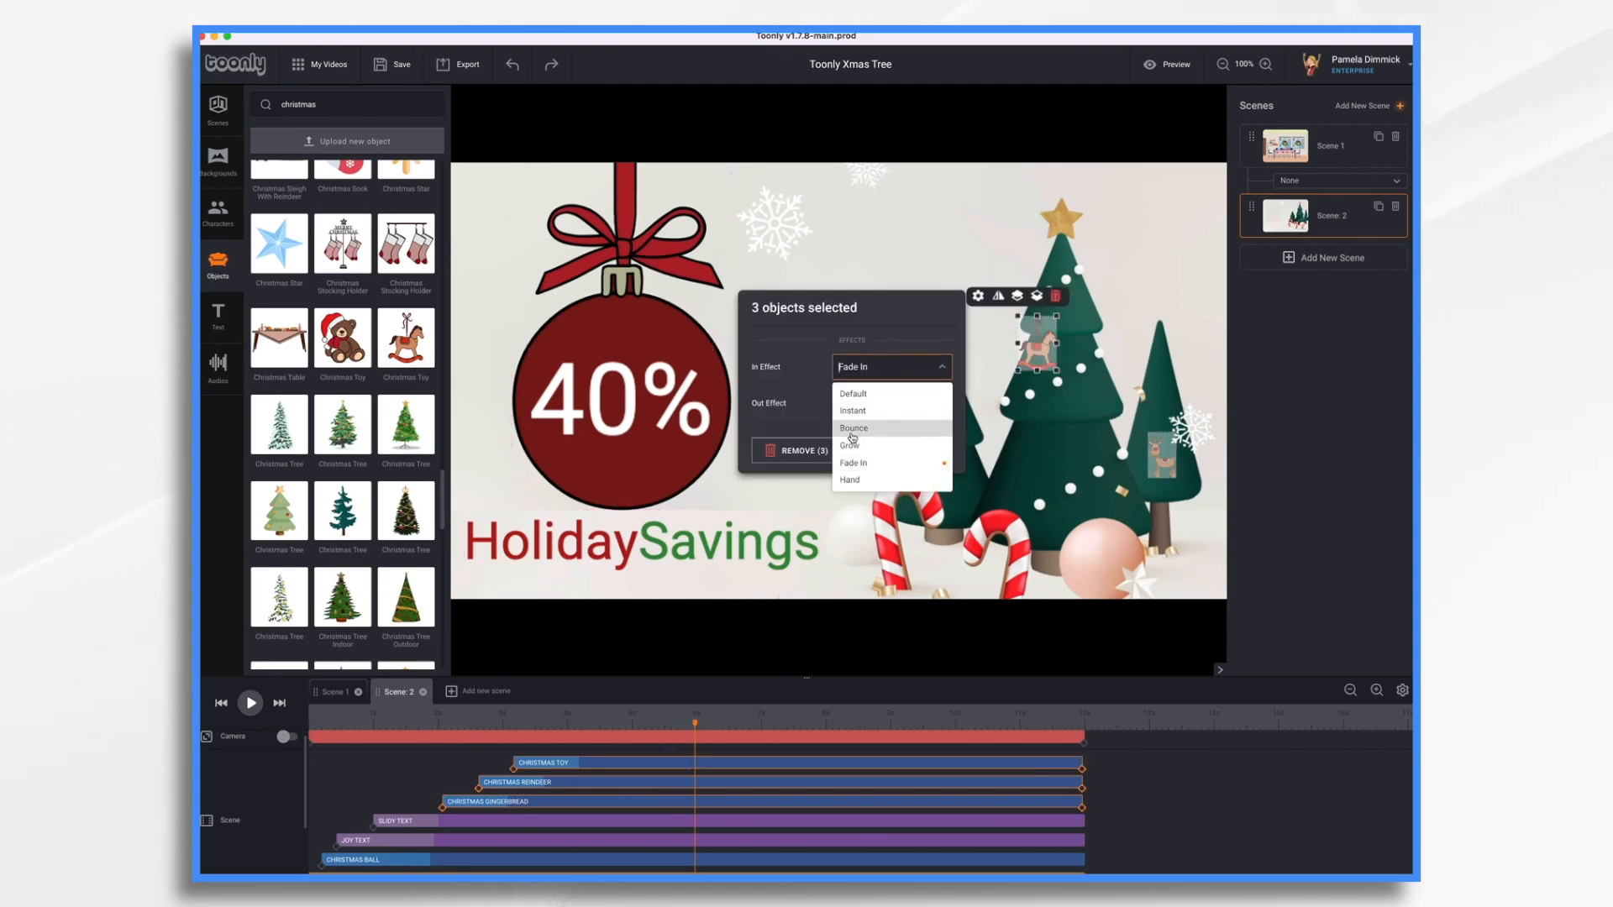
pyautogui.click(850, 480)
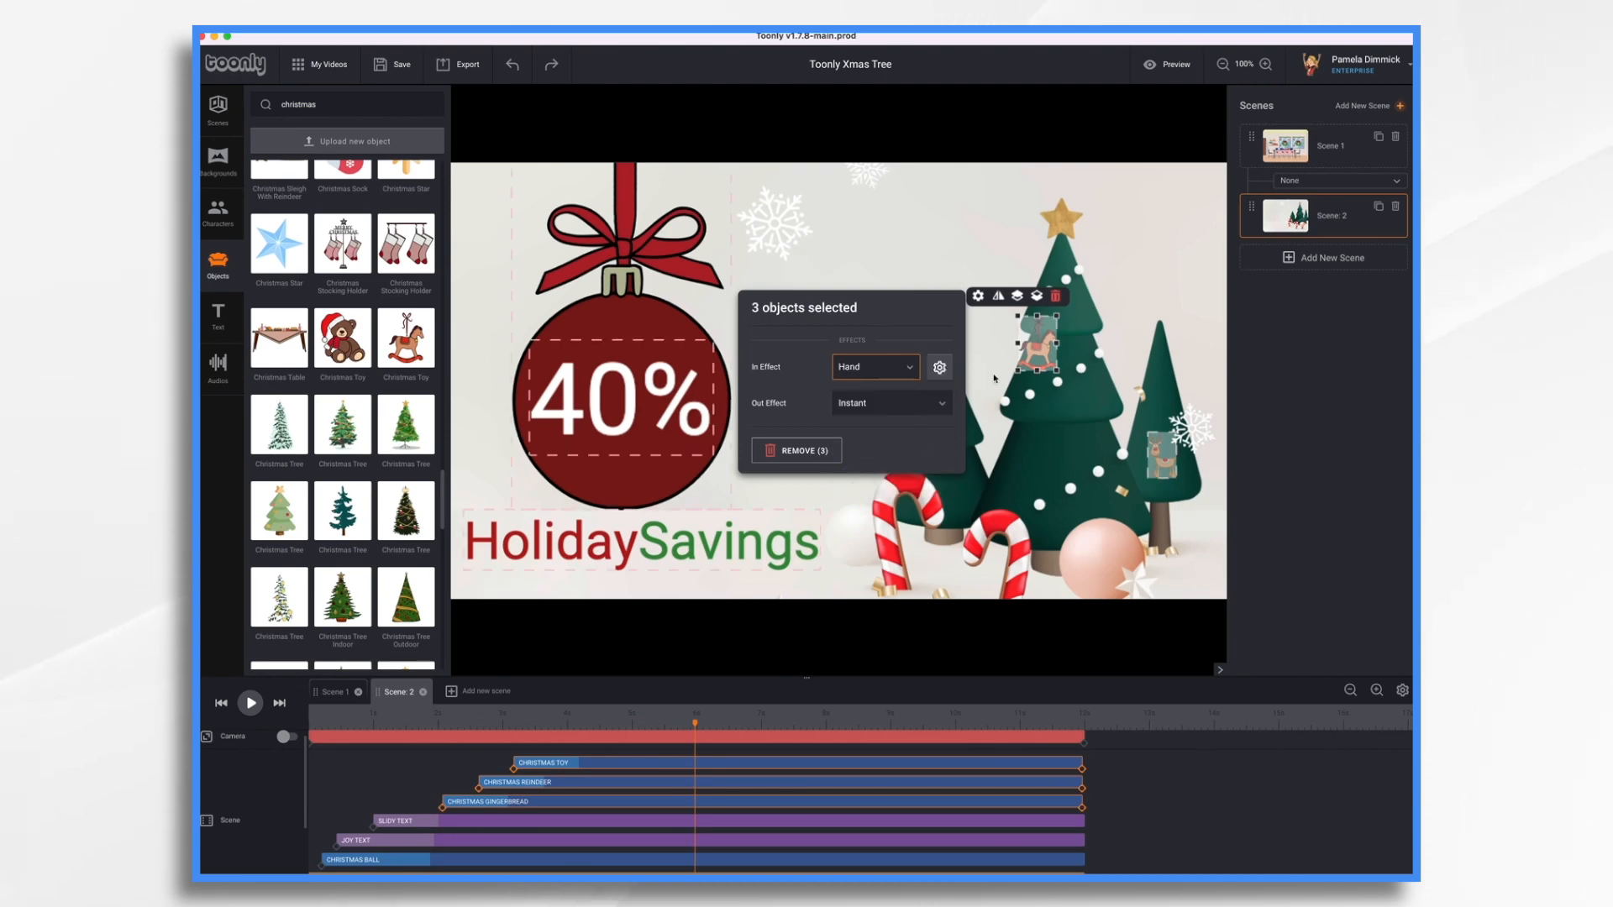
# - Set the hand effect's skin to Pinch 2 for the three ornaments and play the effect preview
pyautogui.click(940, 368)
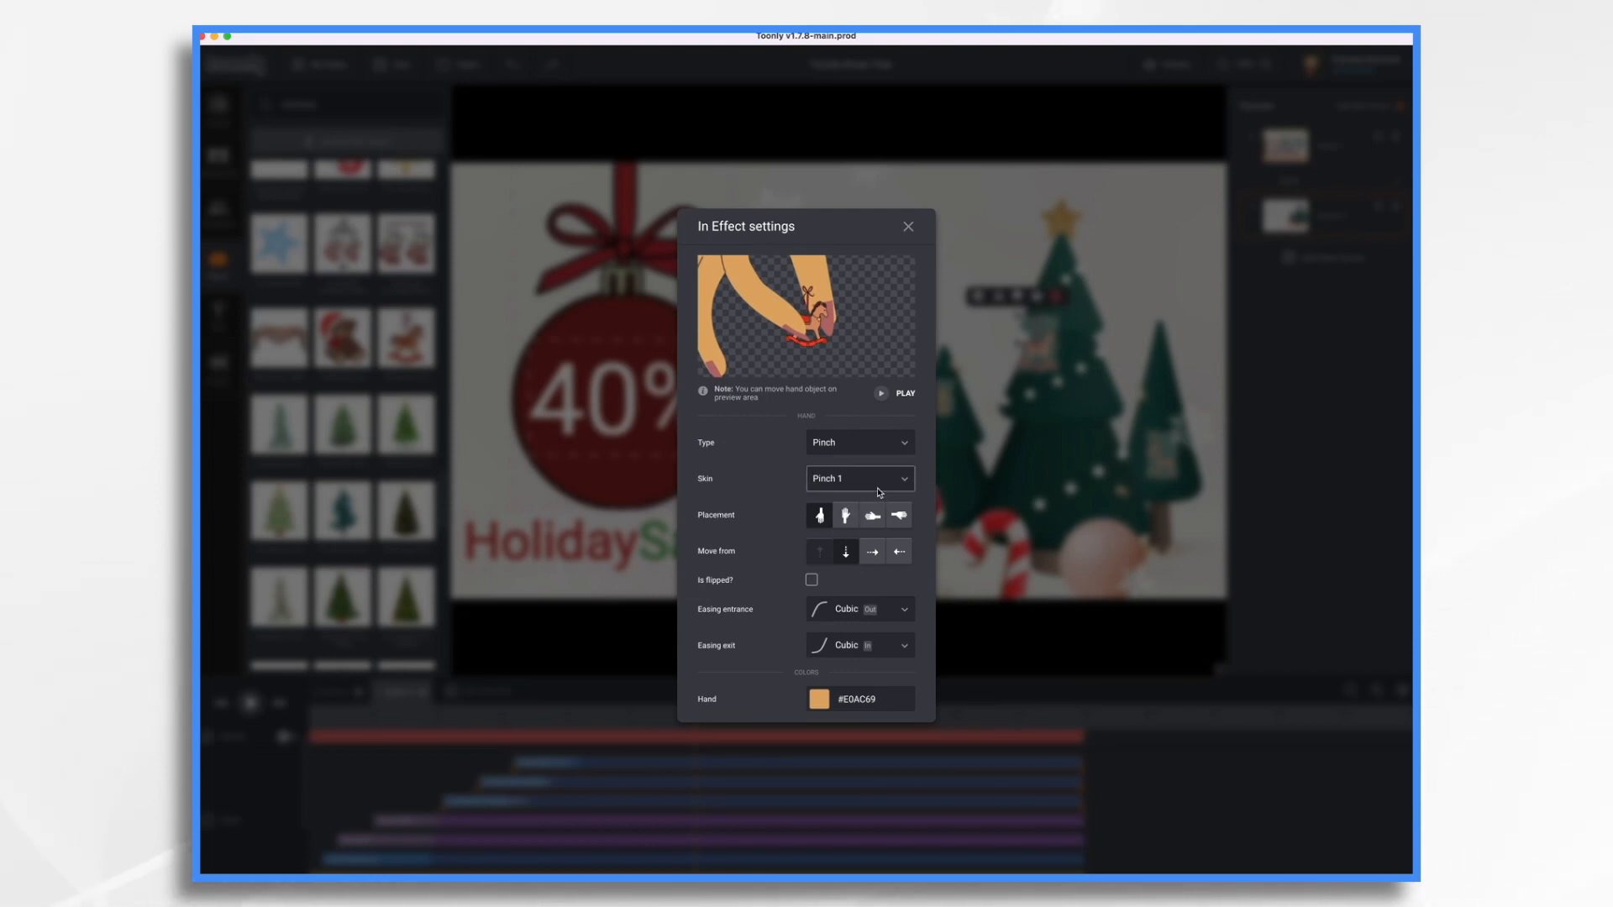
pyautogui.click(910, 483)
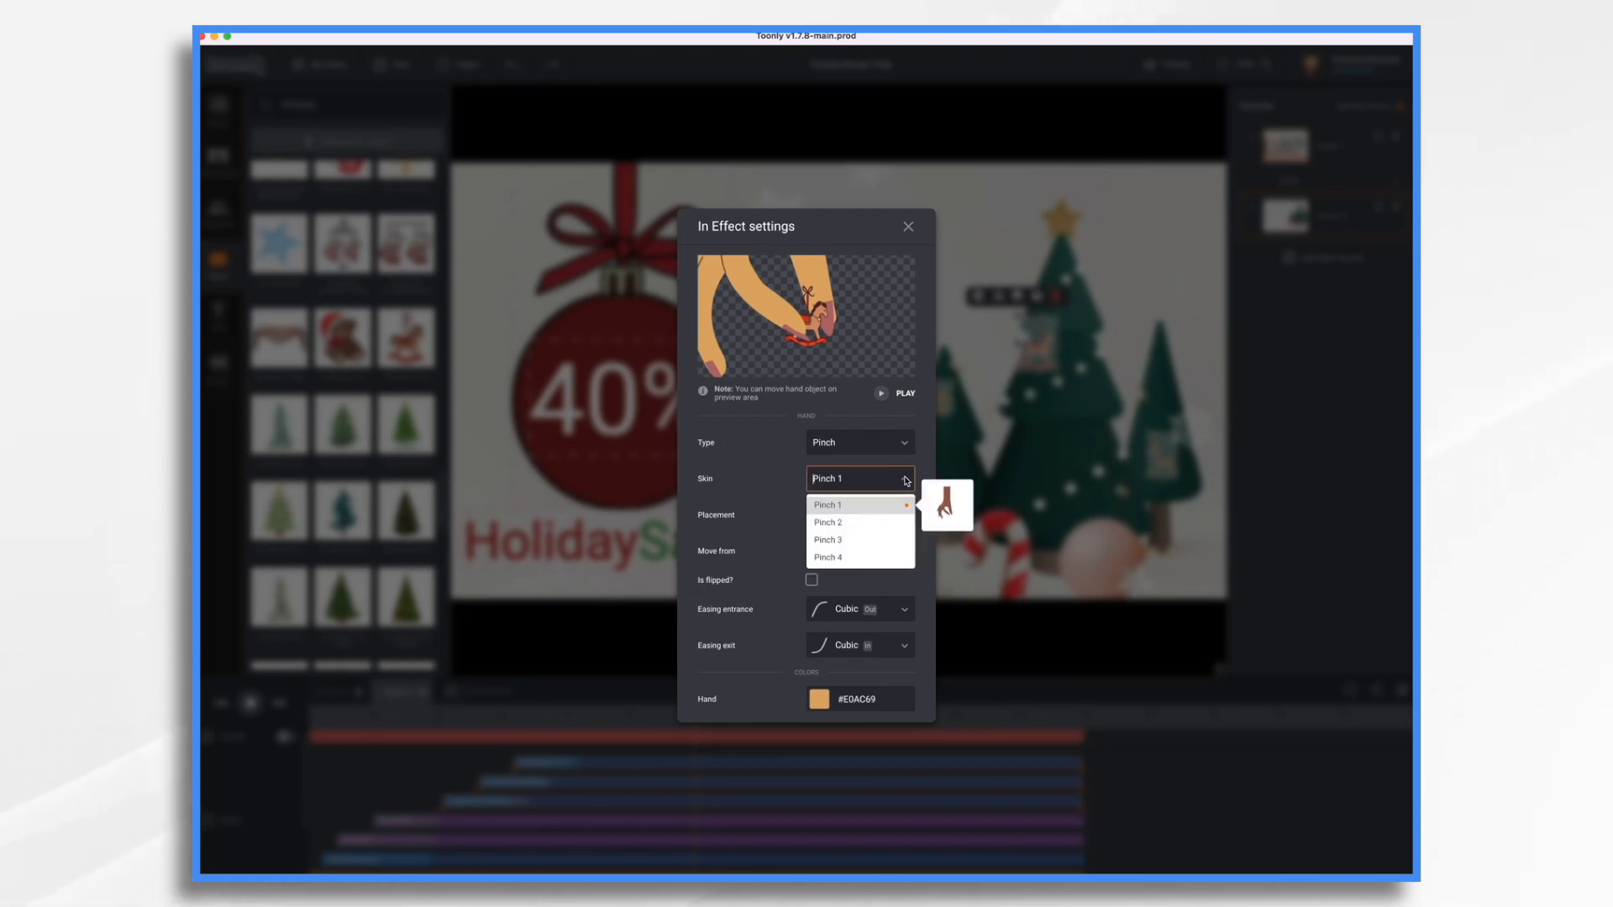
pyautogui.click(866, 522)
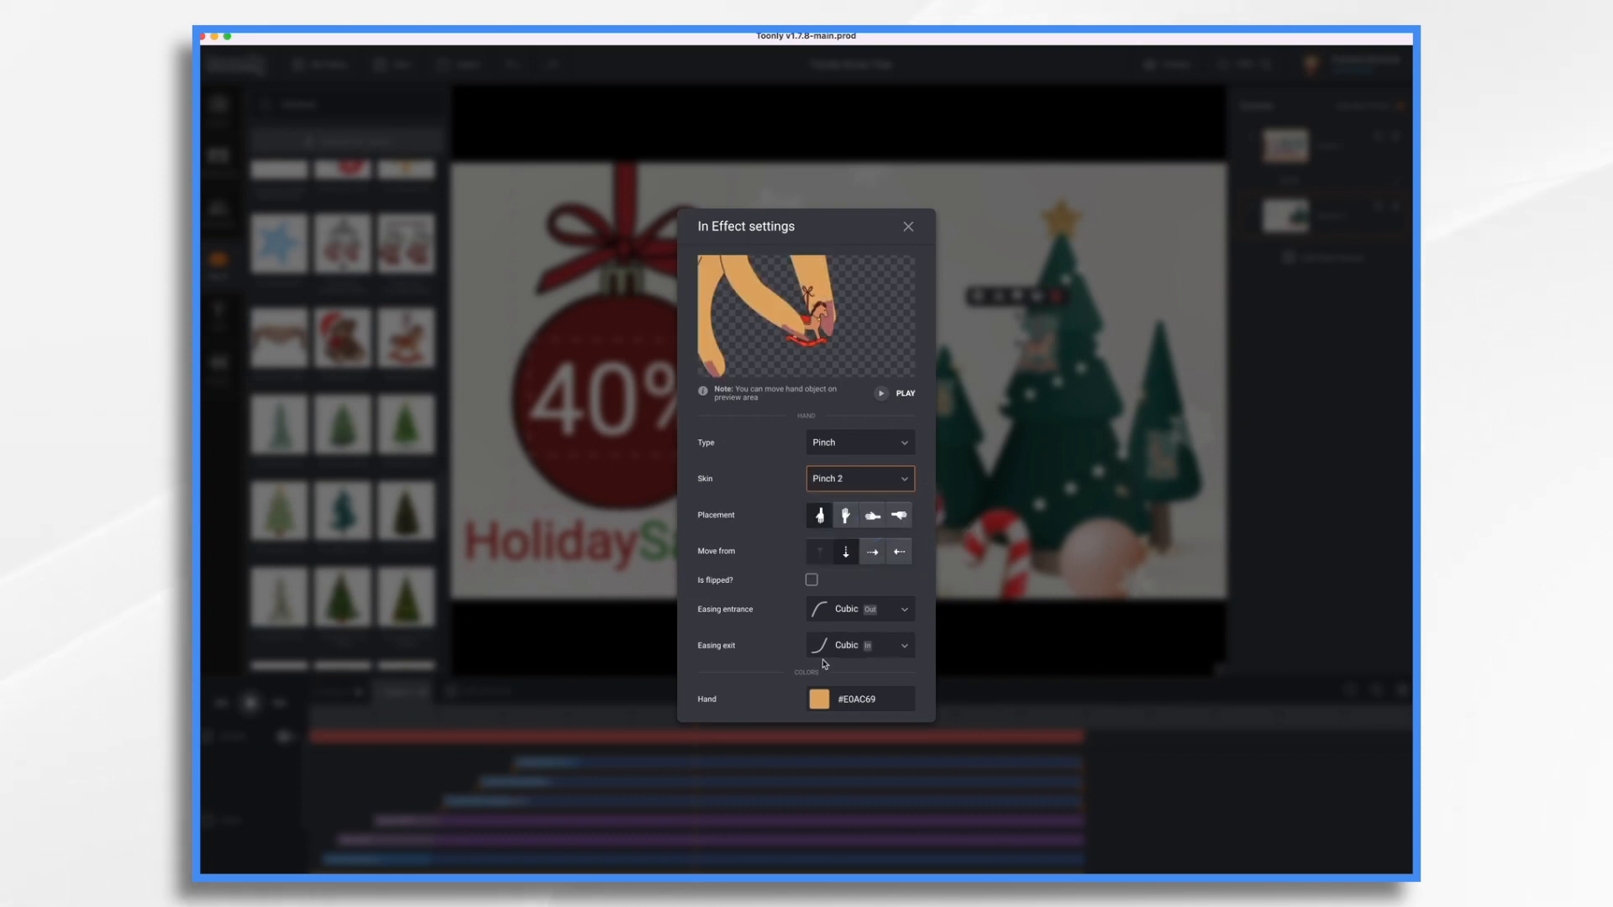
pyautogui.click(880, 395)
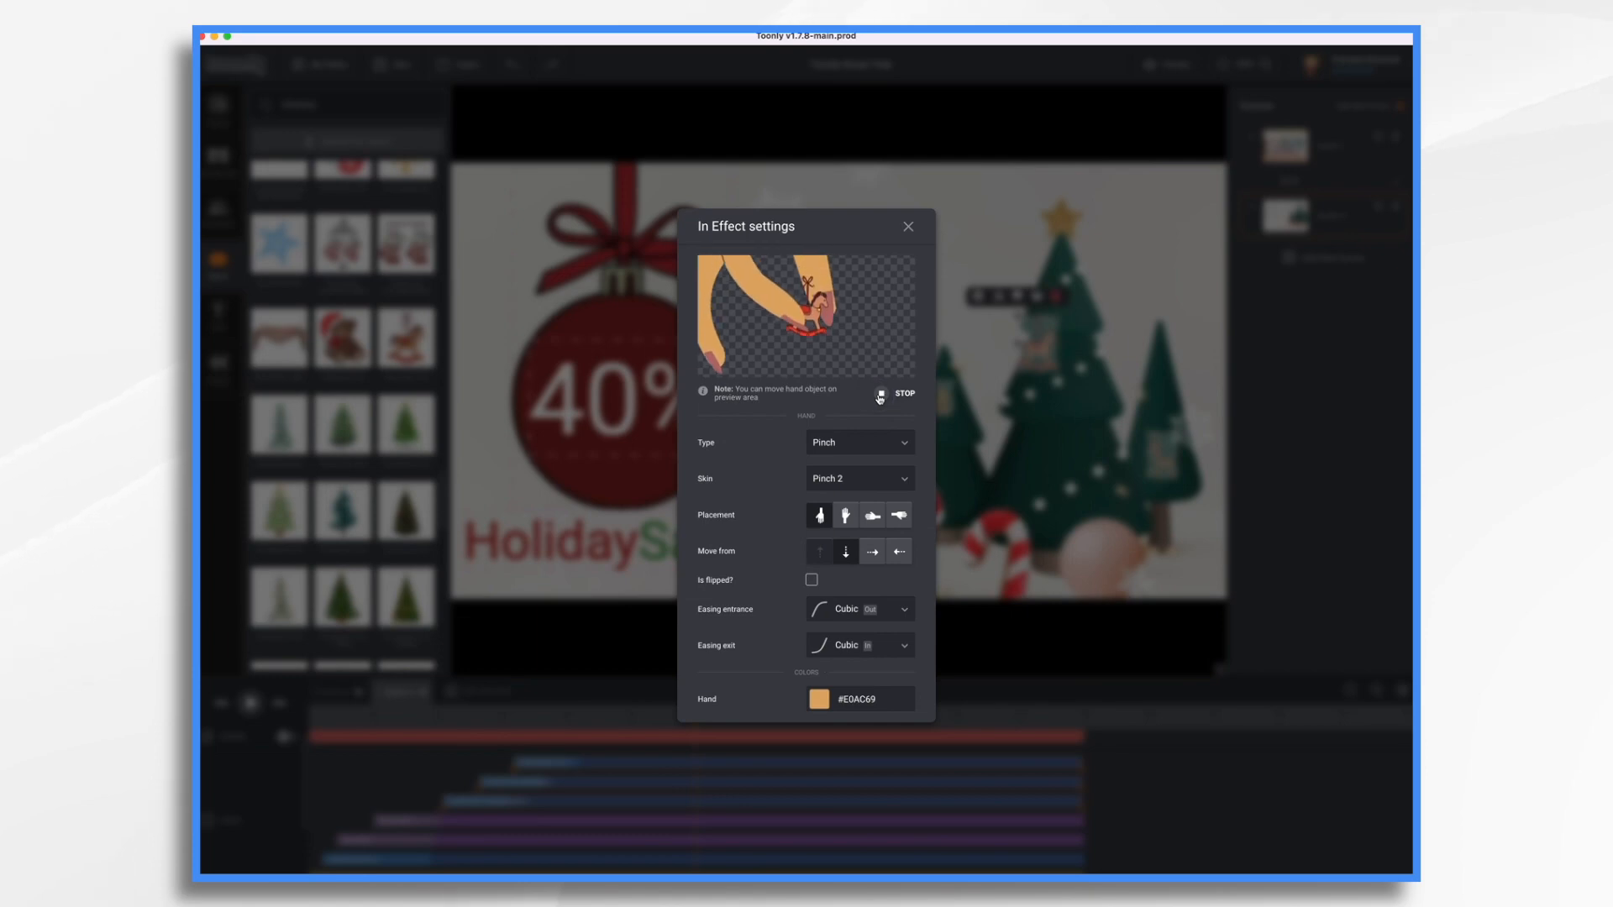
pyautogui.click(908, 227)
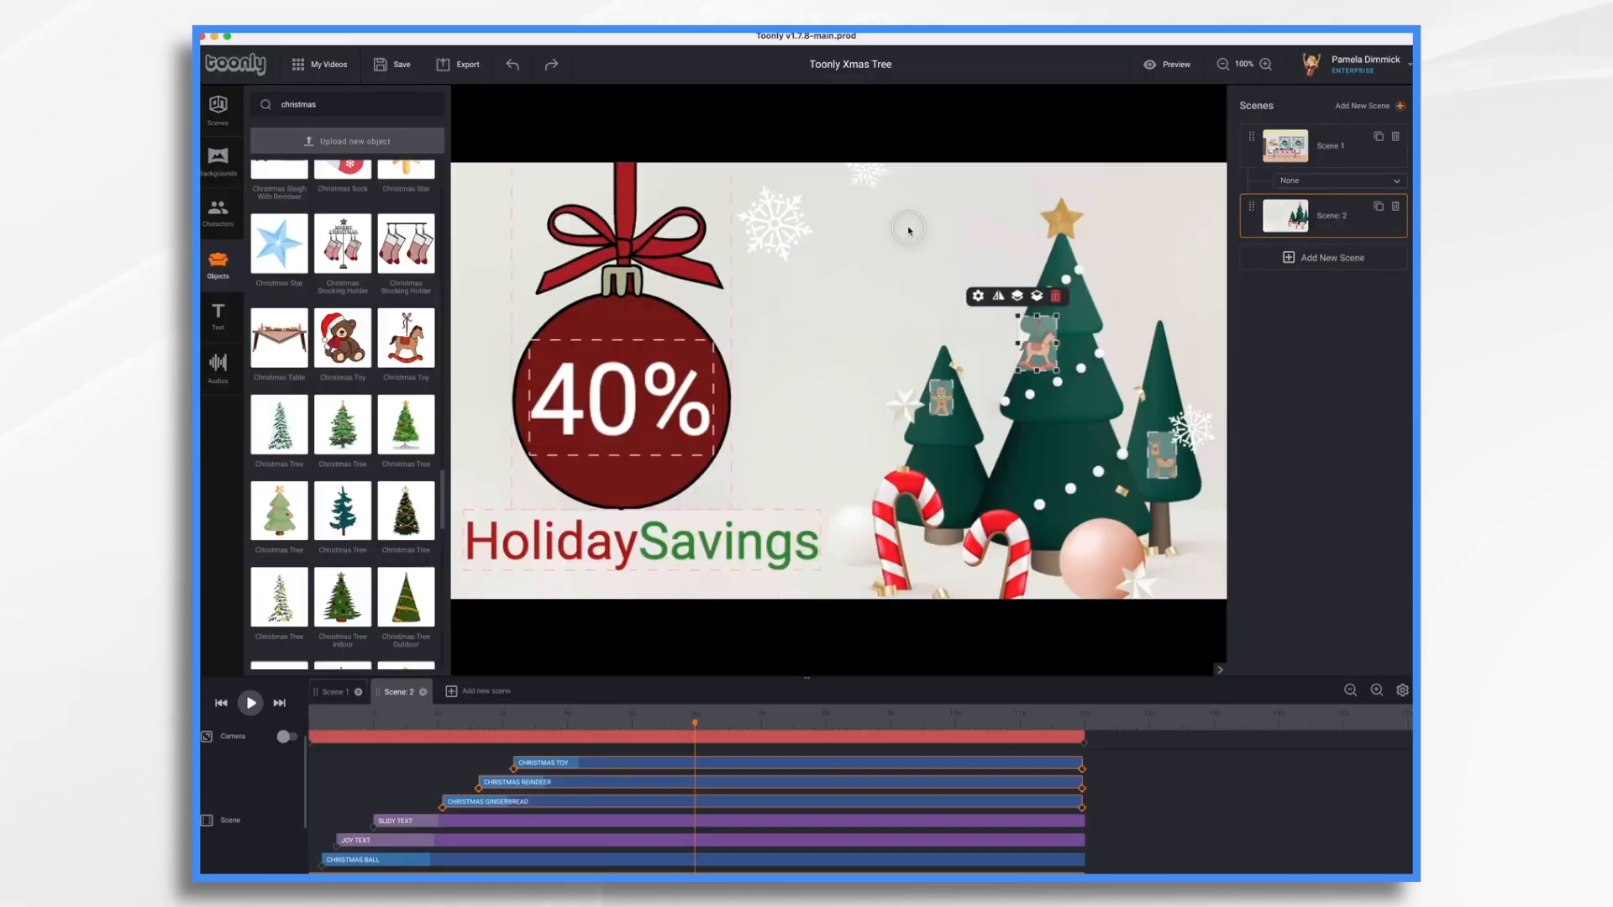
# - Play the timeline section in which the hands place the three ornaments on the trees
pyautogui.click(402, 719)
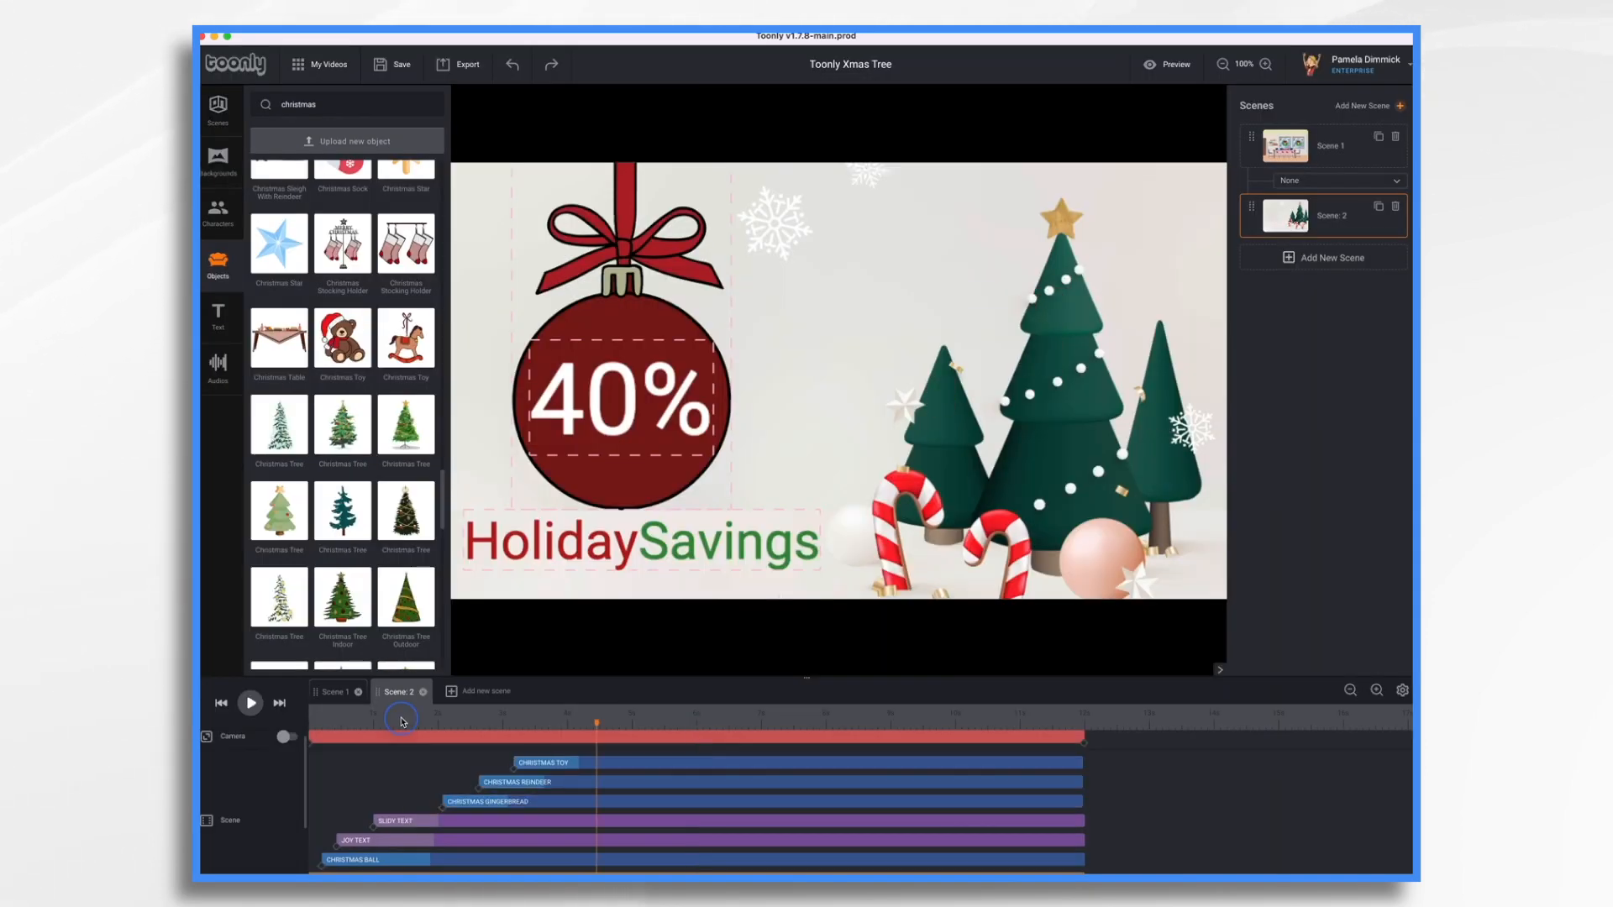
pyautogui.click(249, 704)
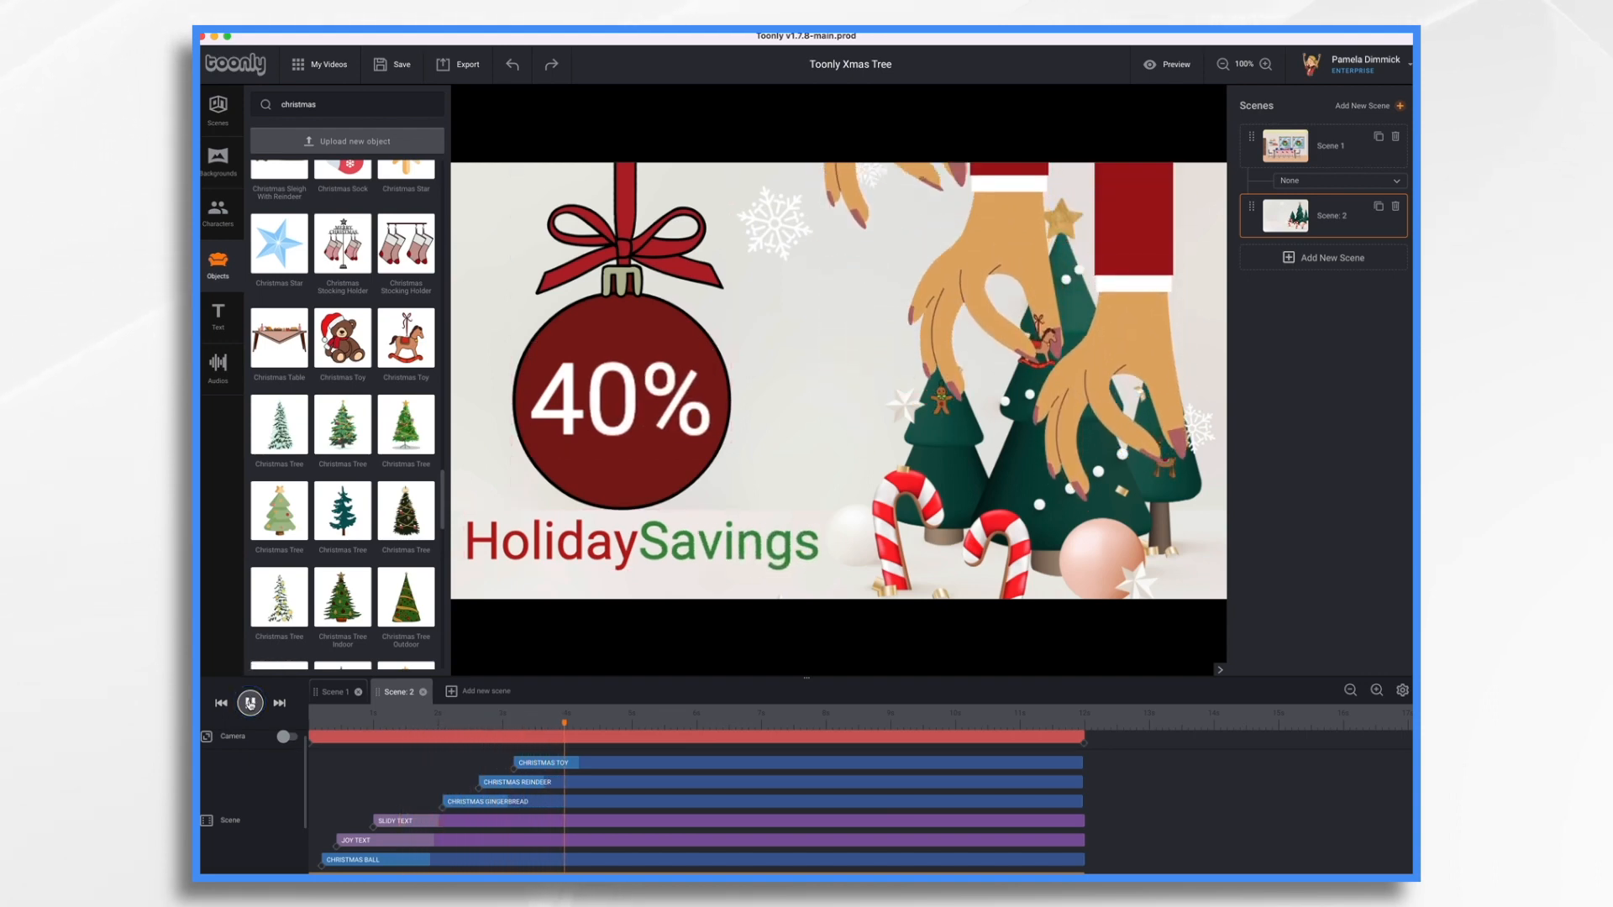
pyautogui.click(250, 703)
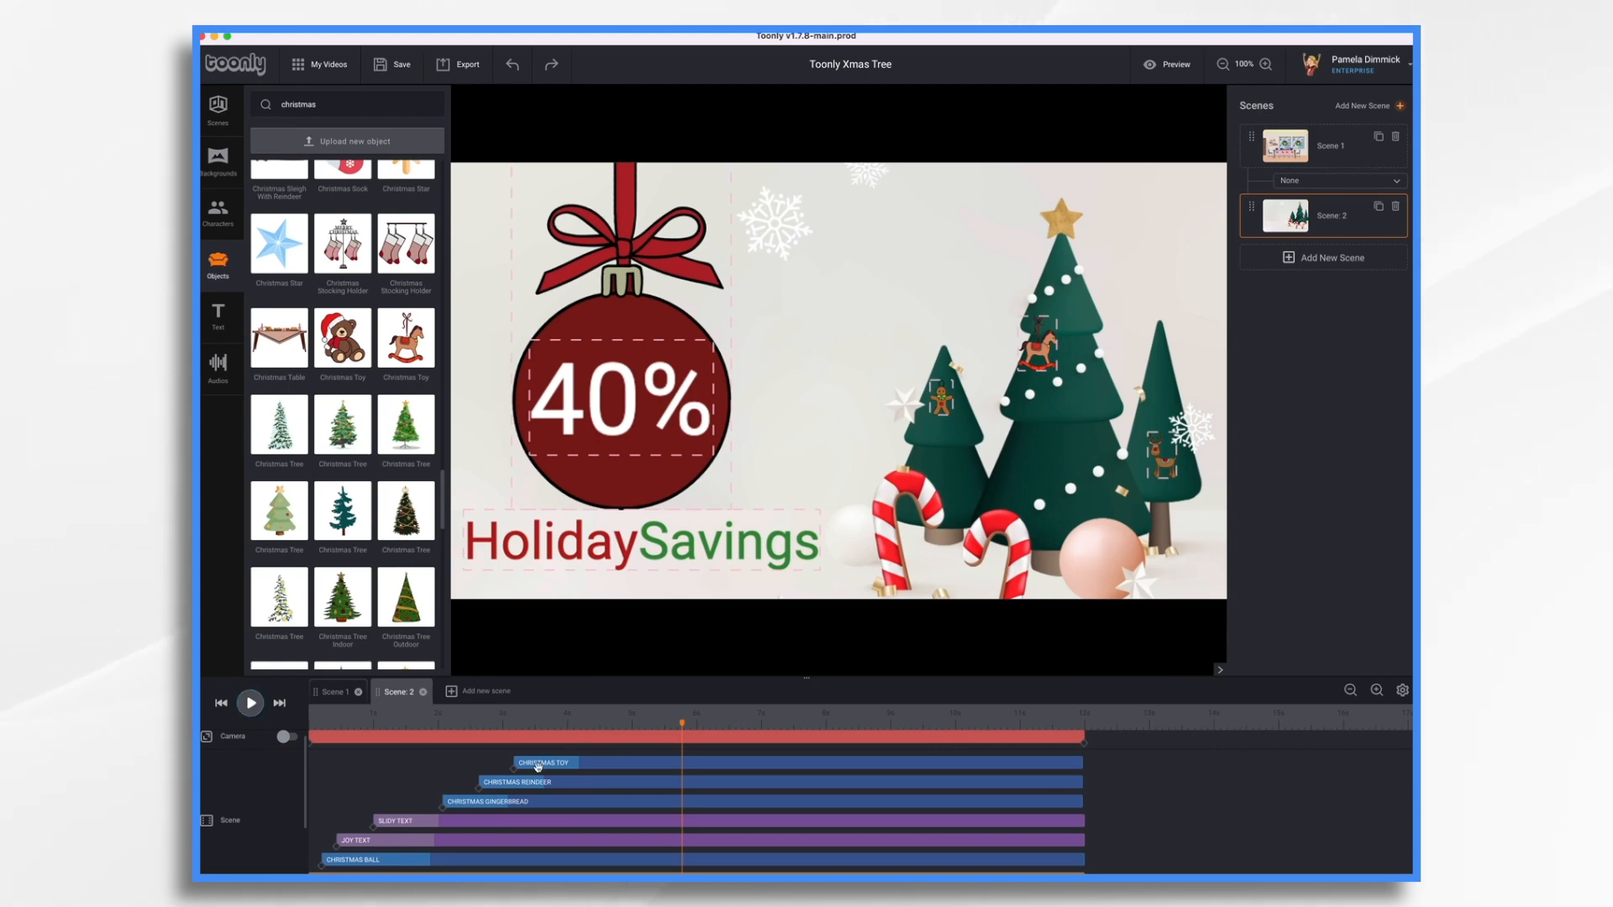
# - Space out the ornament entrances by starting the reindeer clip at about 4 s and the toy clip at about 5.9 s
pyautogui.moveTo(515, 766); pyautogui.dragTo(648, 769)
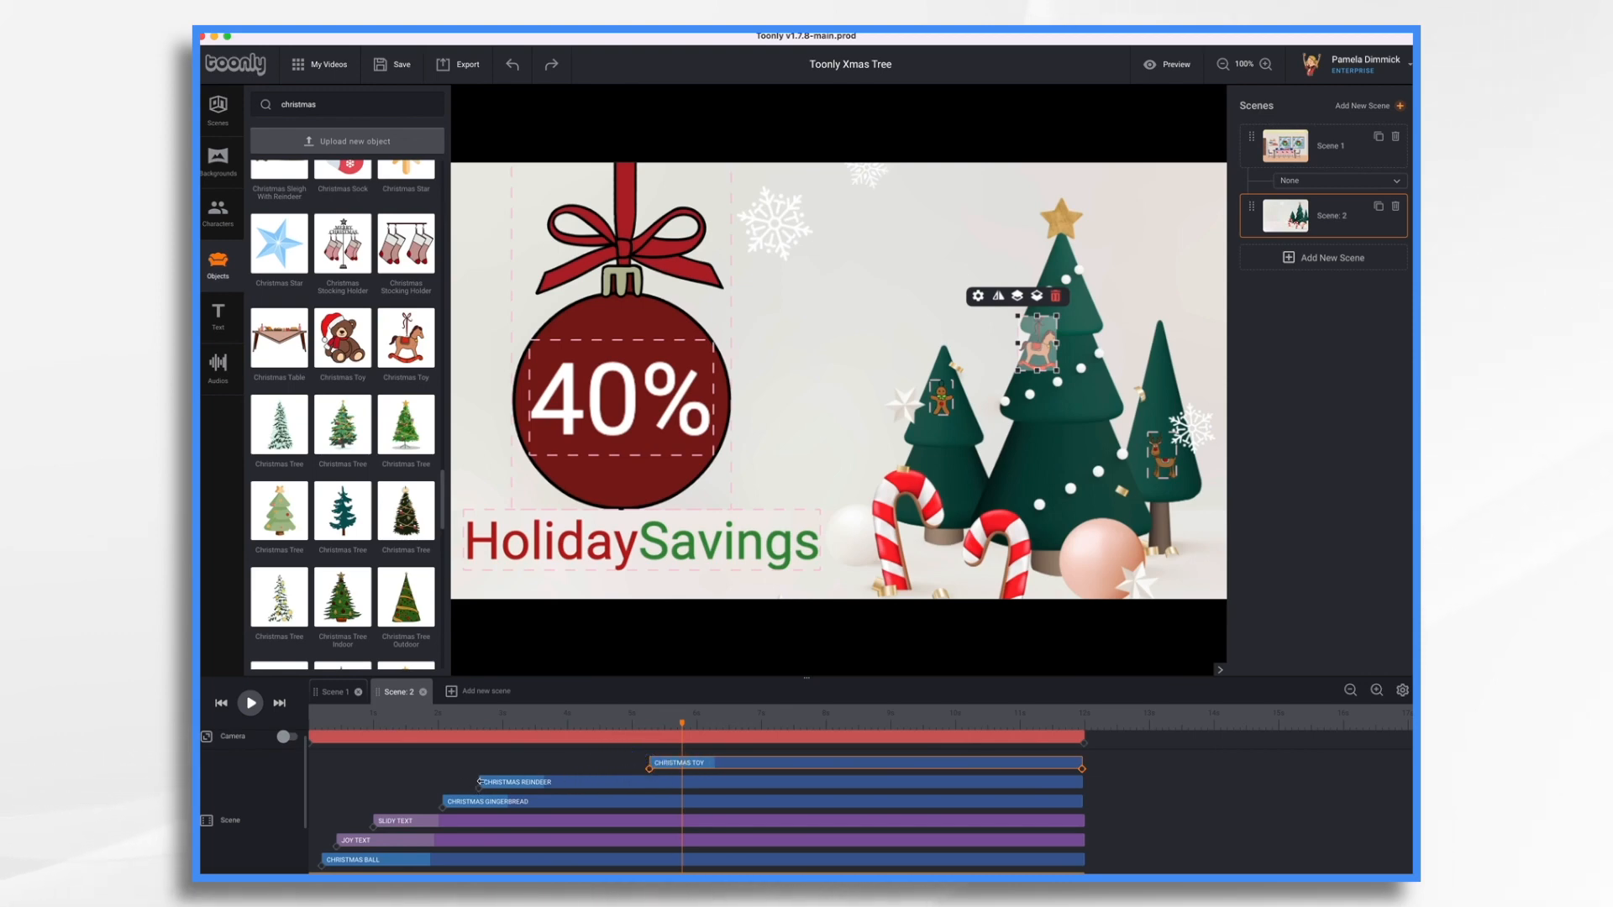
pyautogui.moveTo(480, 782); pyautogui.dragTo(684, 762)
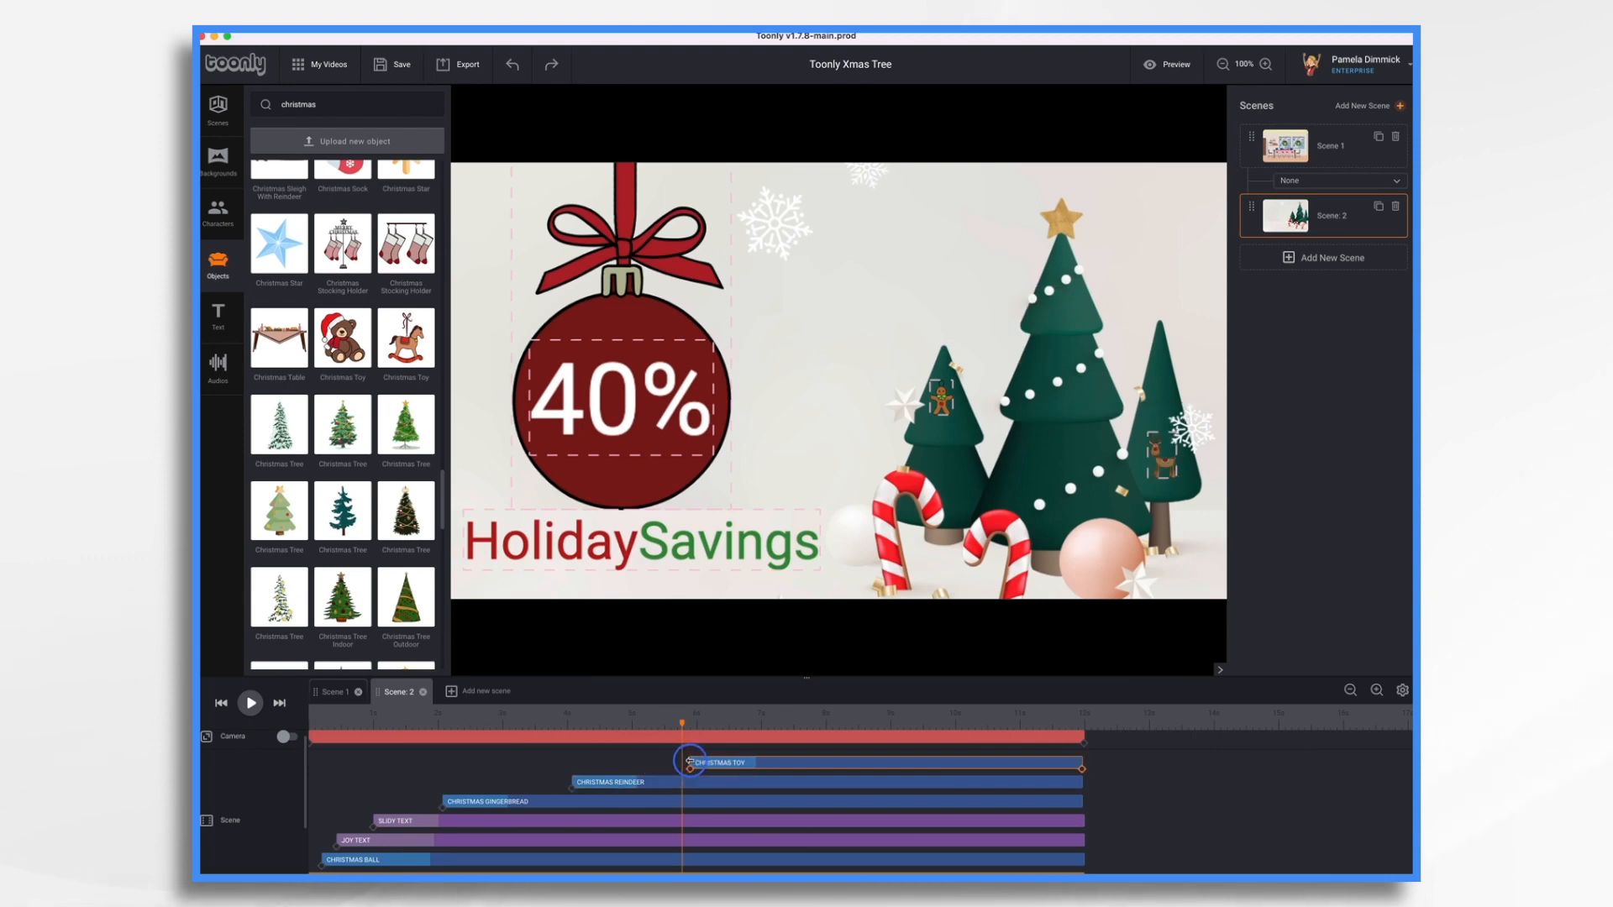
# - Play the scene from about 1.8 s through the hands' placement of the three ornaments, and pause the playback
pyautogui.click(427, 714)
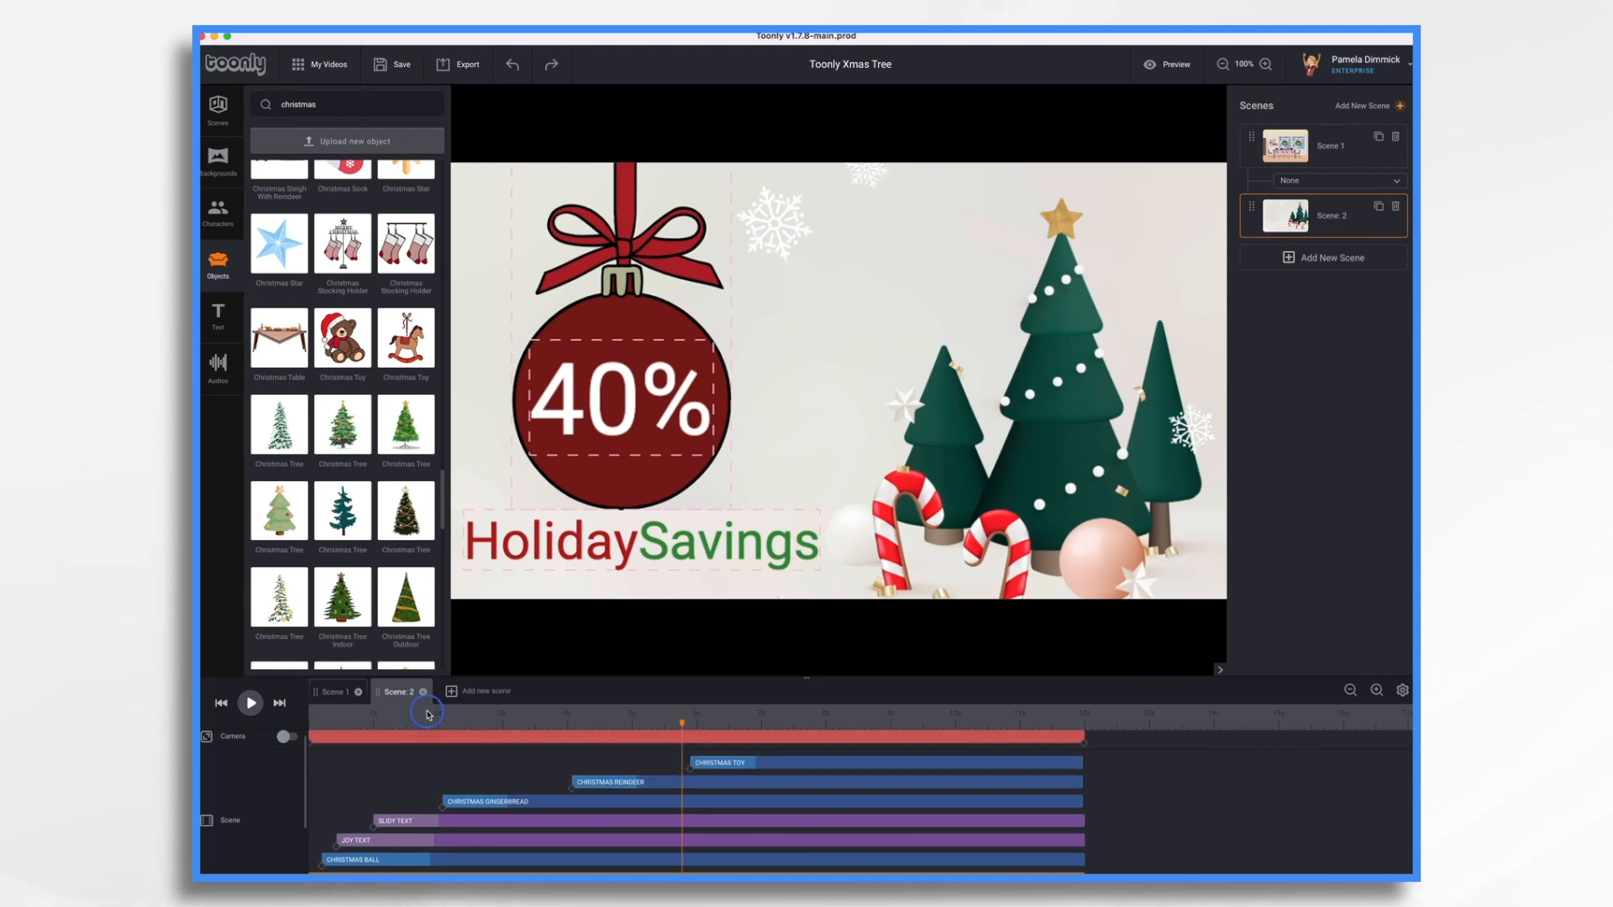
pyautogui.click(250, 703)
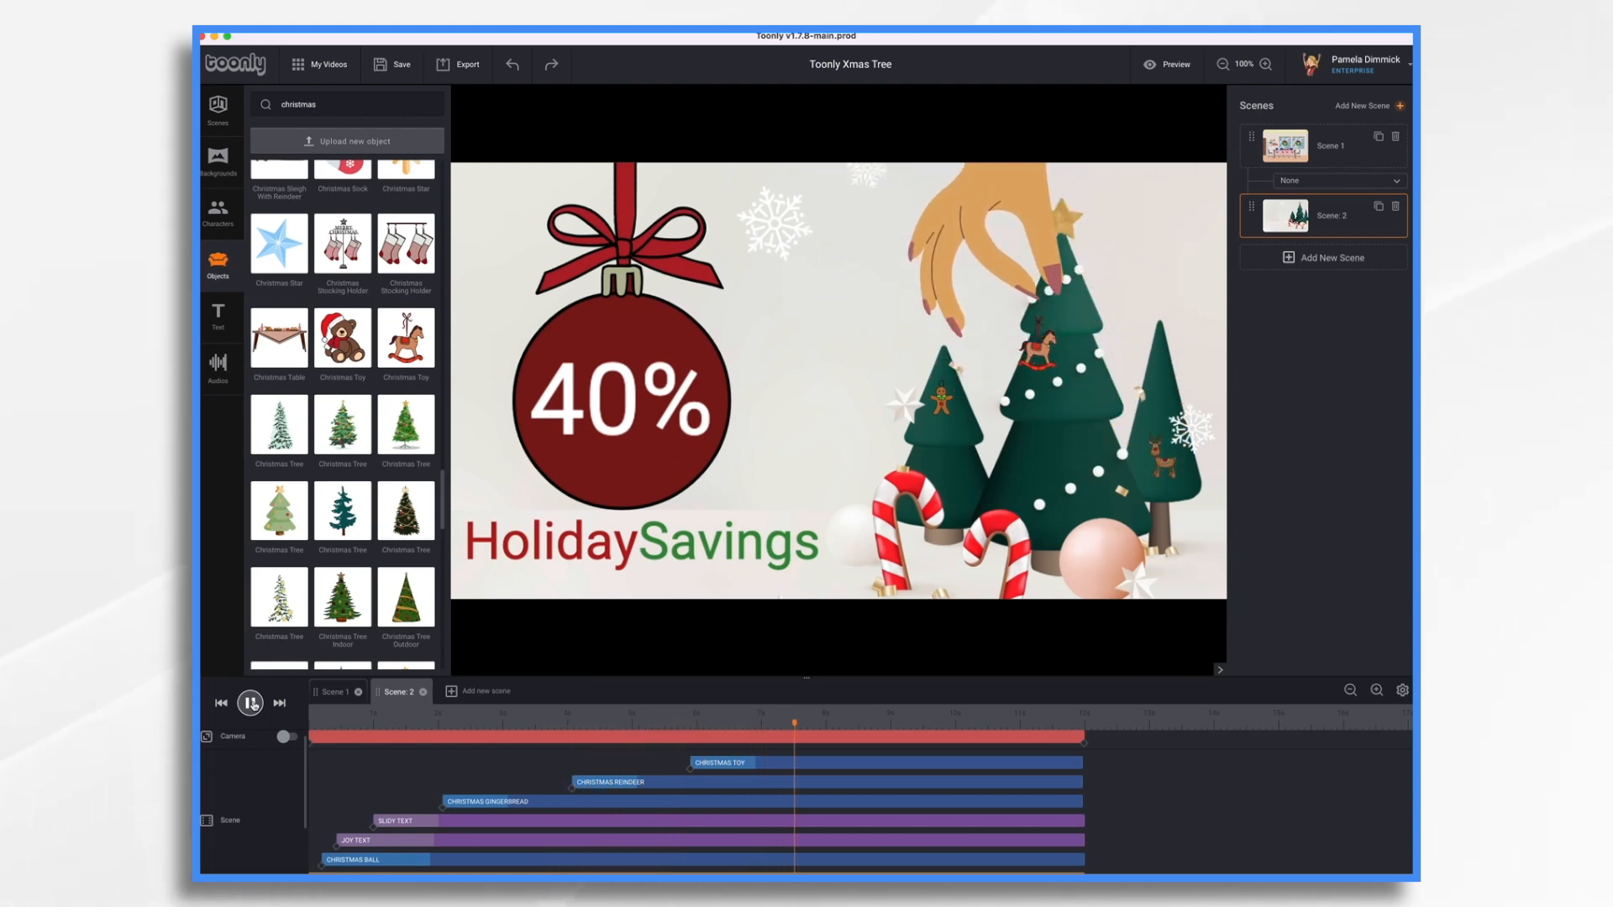
pyautogui.click(251, 704)
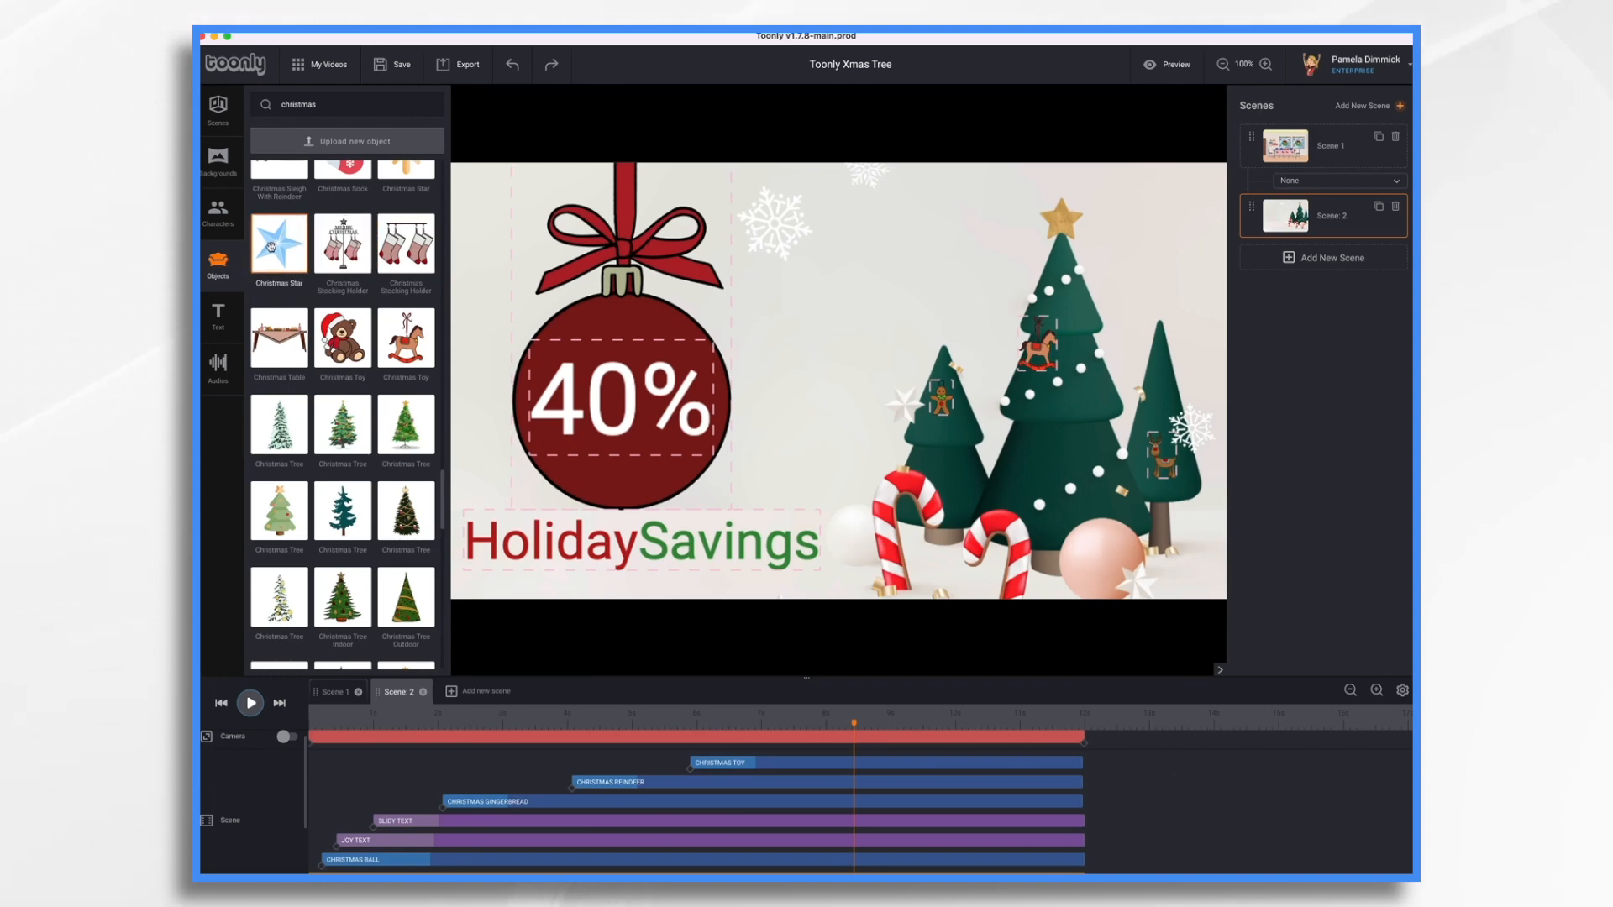
# - Add the blue Christmas Star to the scene above the small left tree, and tilt it slightly
pyautogui.moveTo(279, 244); pyautogui.dragTo(950, 345)
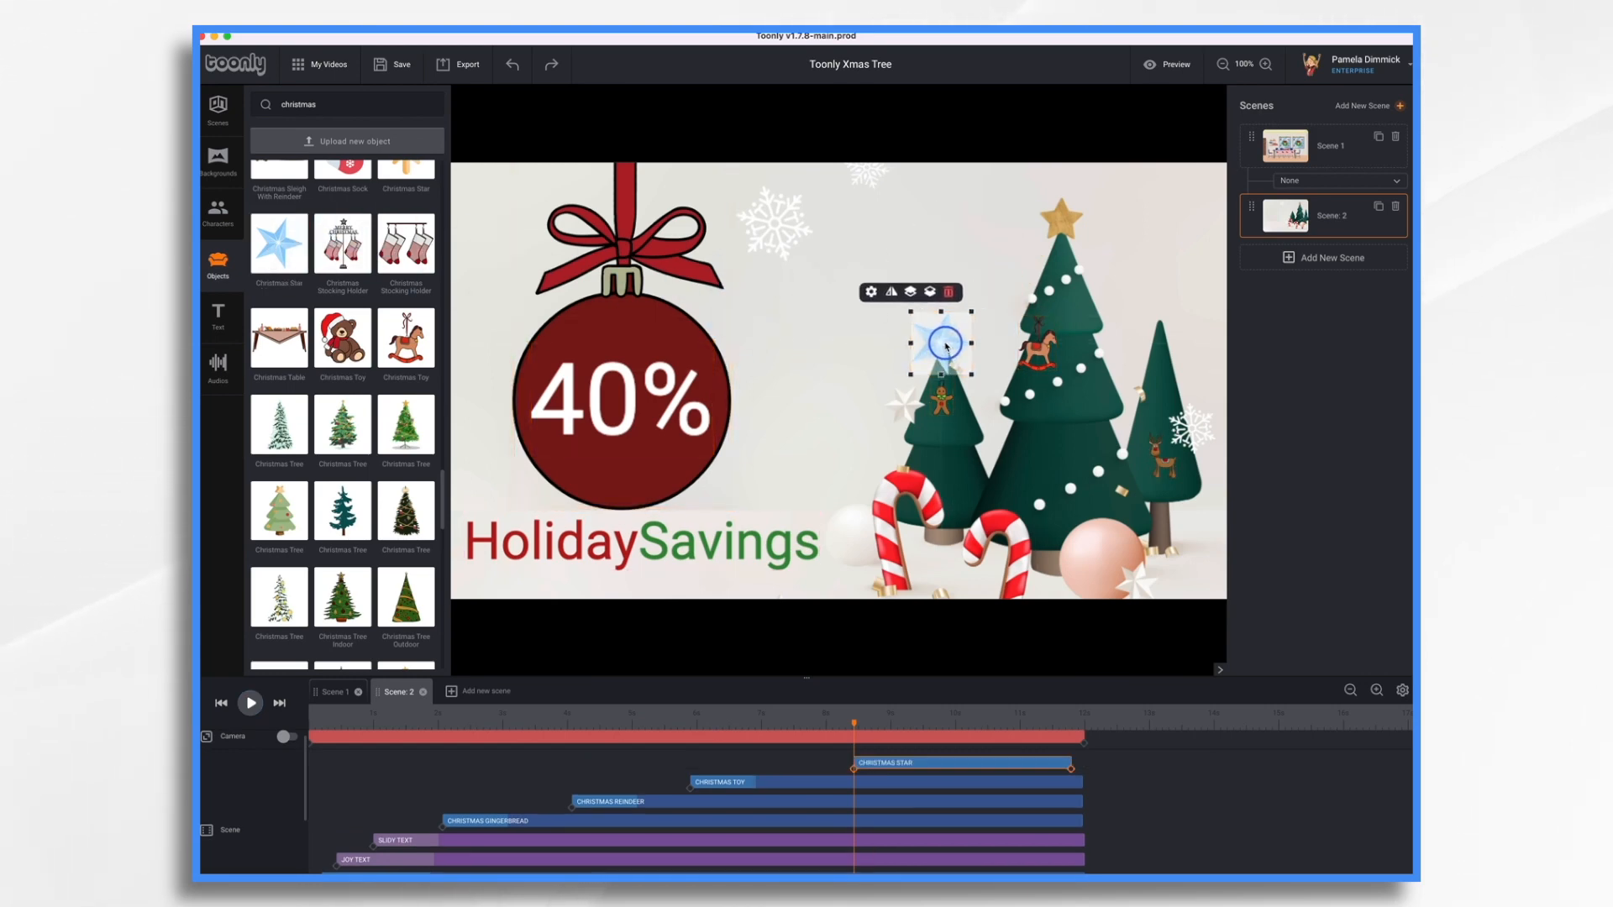
pyautogui.moveTo(980, 378); pyautogui.dragTo(950, 345)
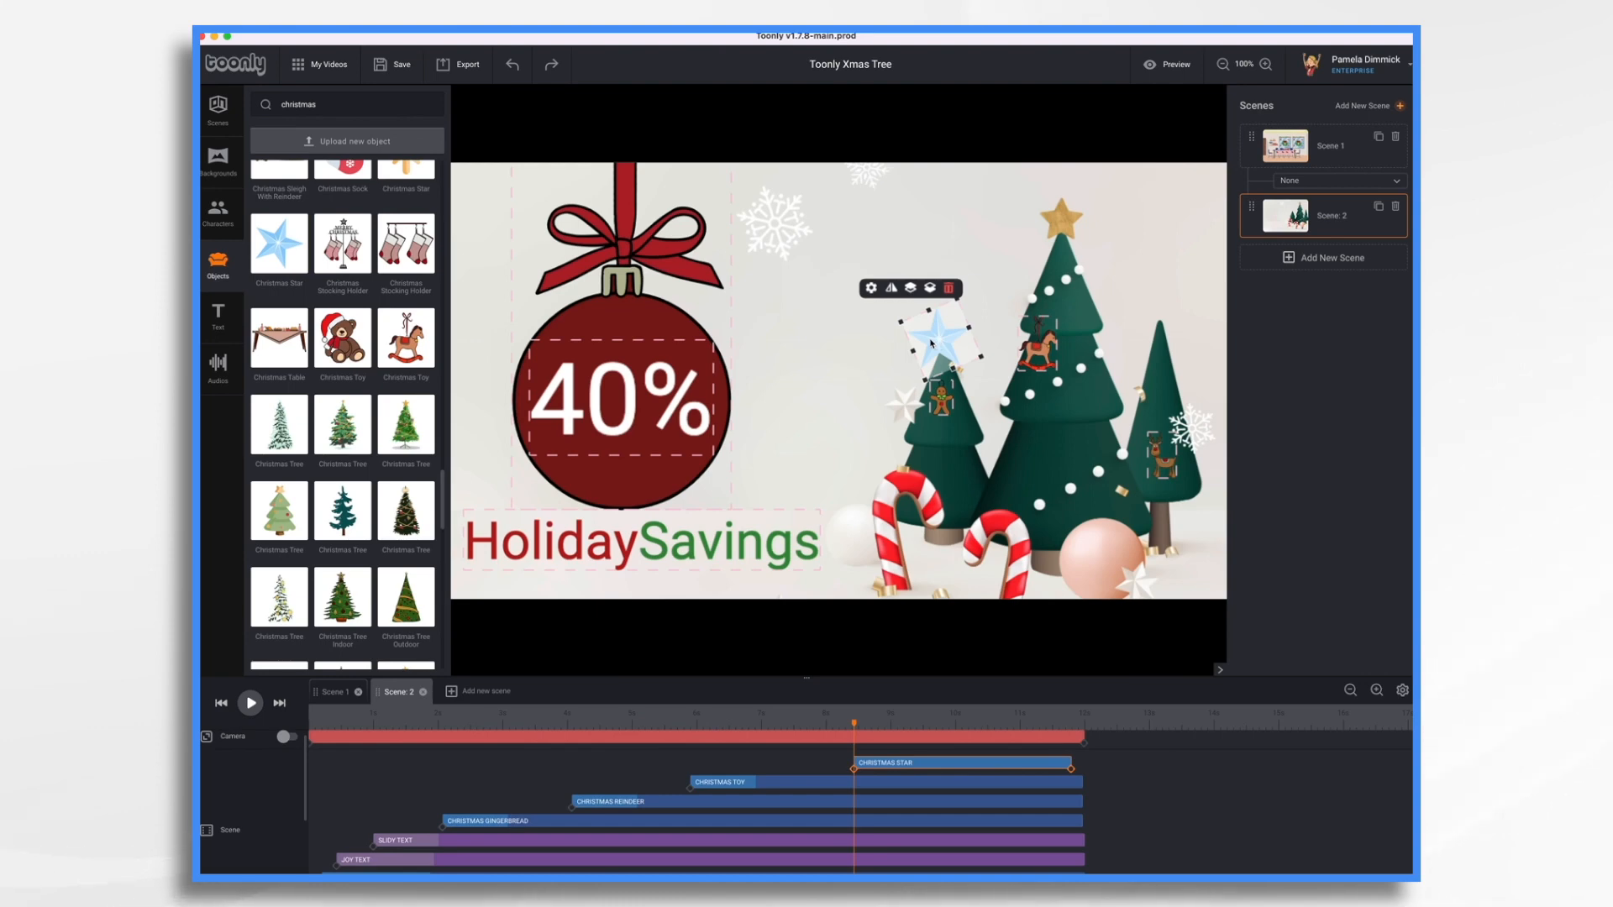
pyautogui.click(930, 343)
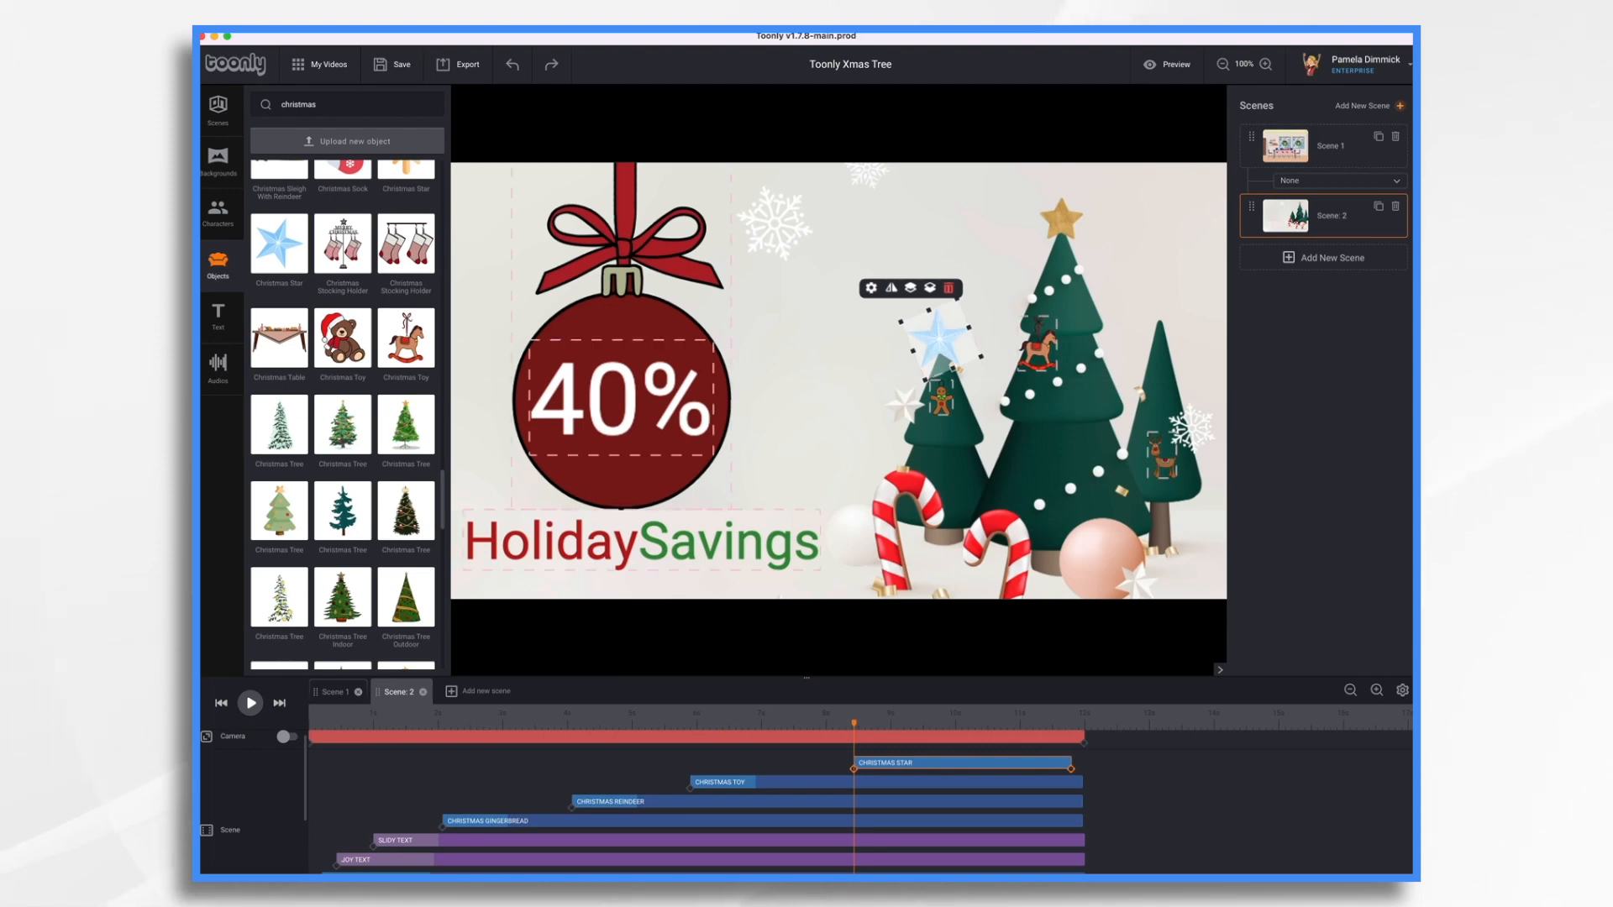
# - Turn off object snapping by 10 px and fine-tune the blue star's position on the small left tree's tip
pyautogui.click(1402, 691)
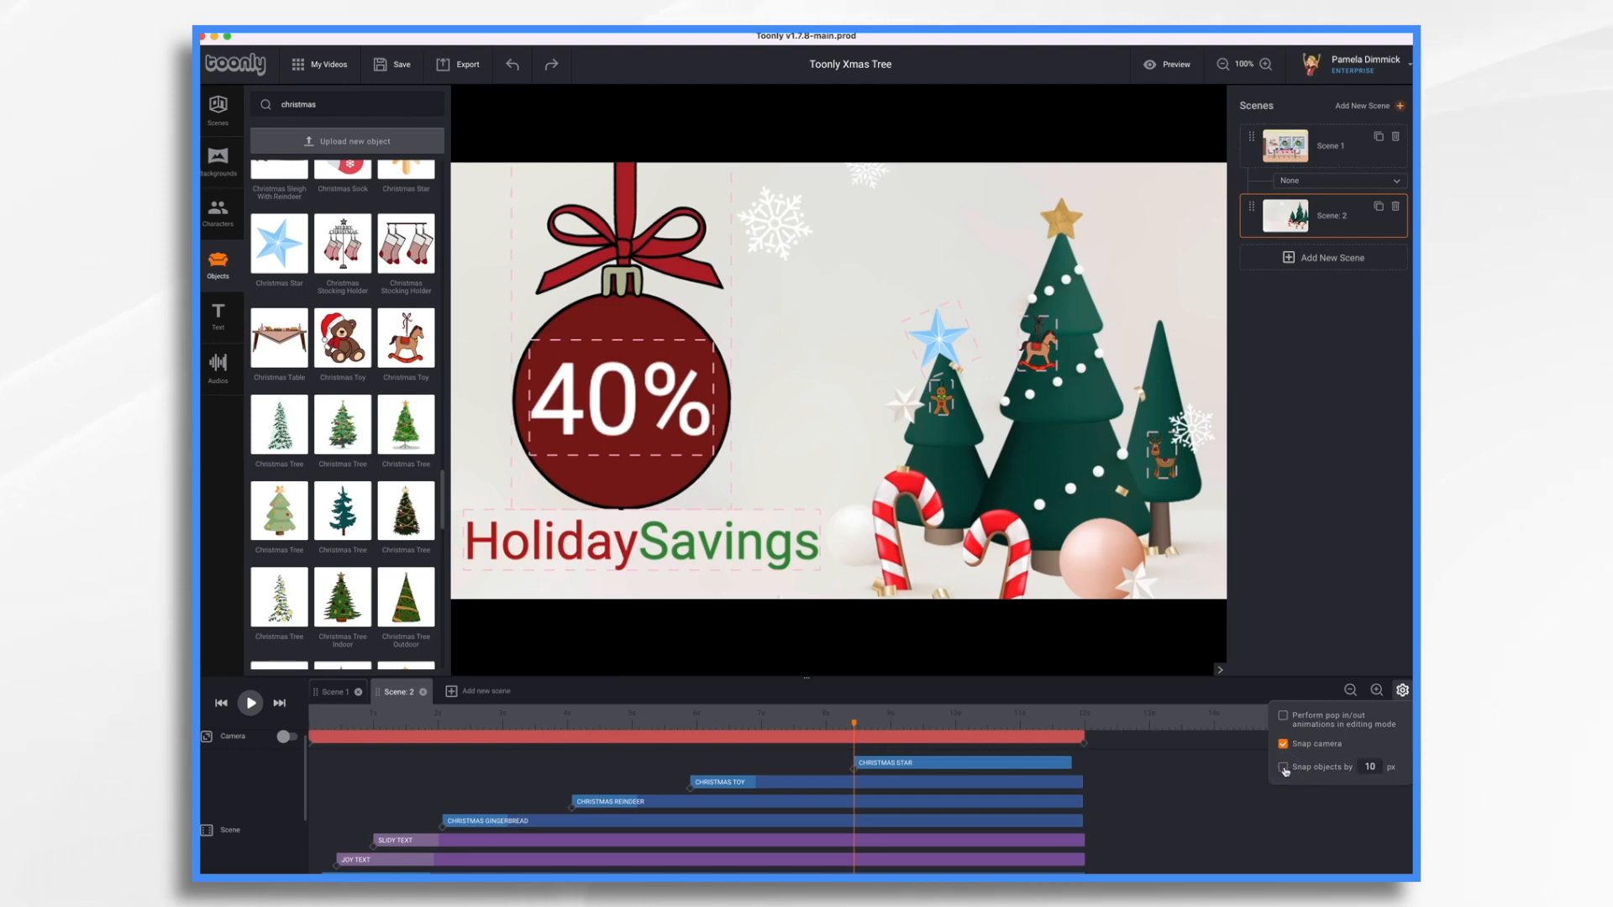
pyautogui.click(1154, 279)
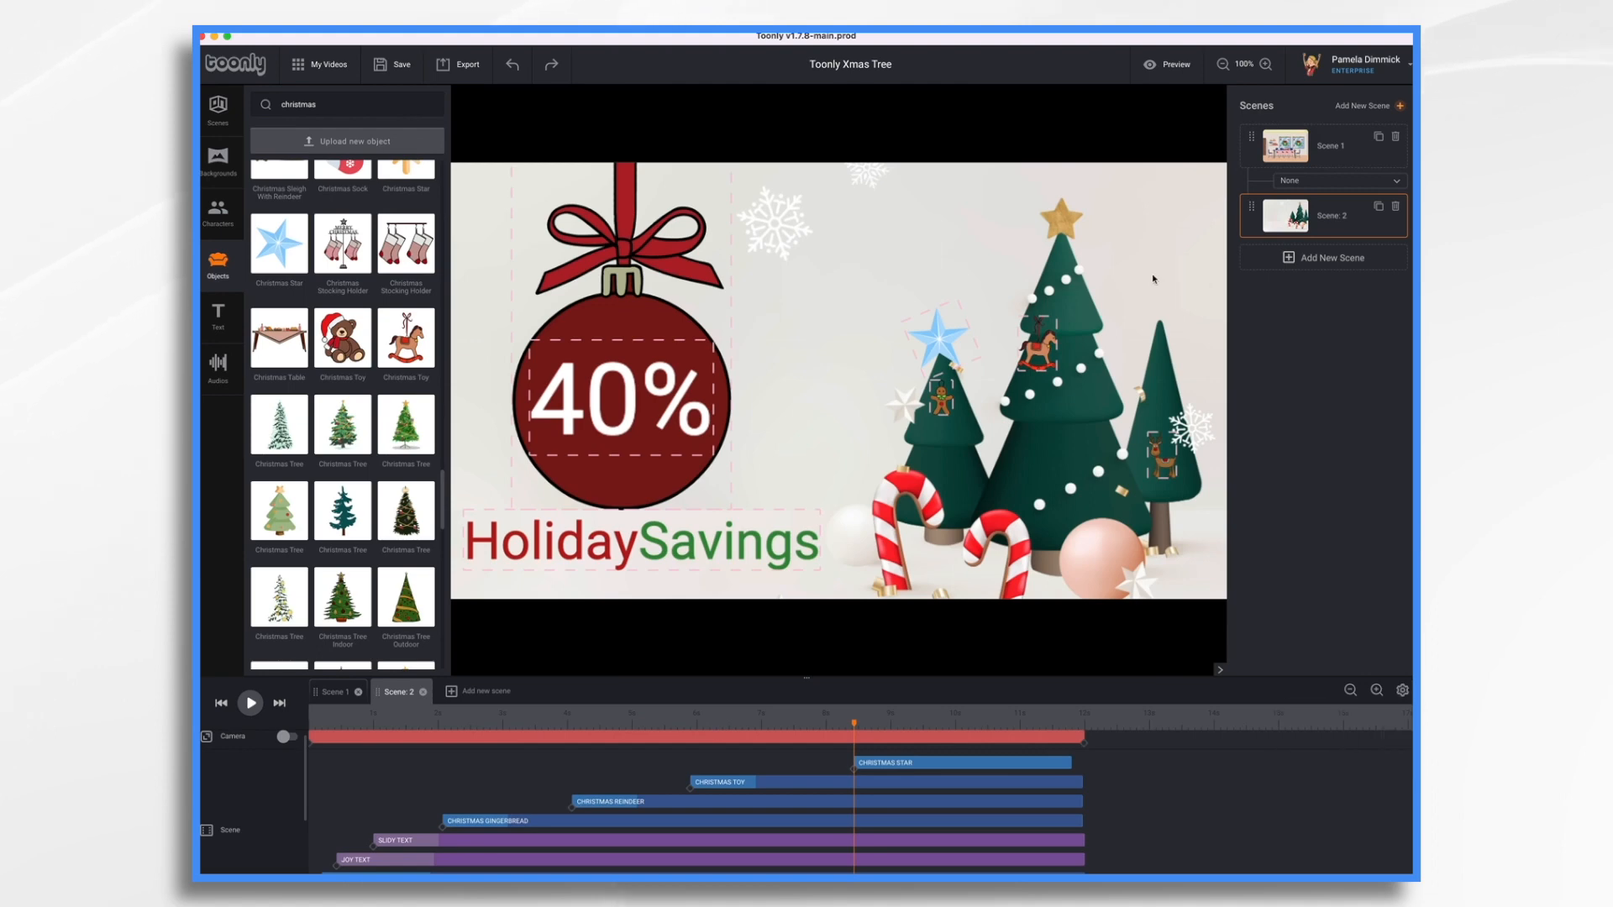
pyautogui.click(935, 338)
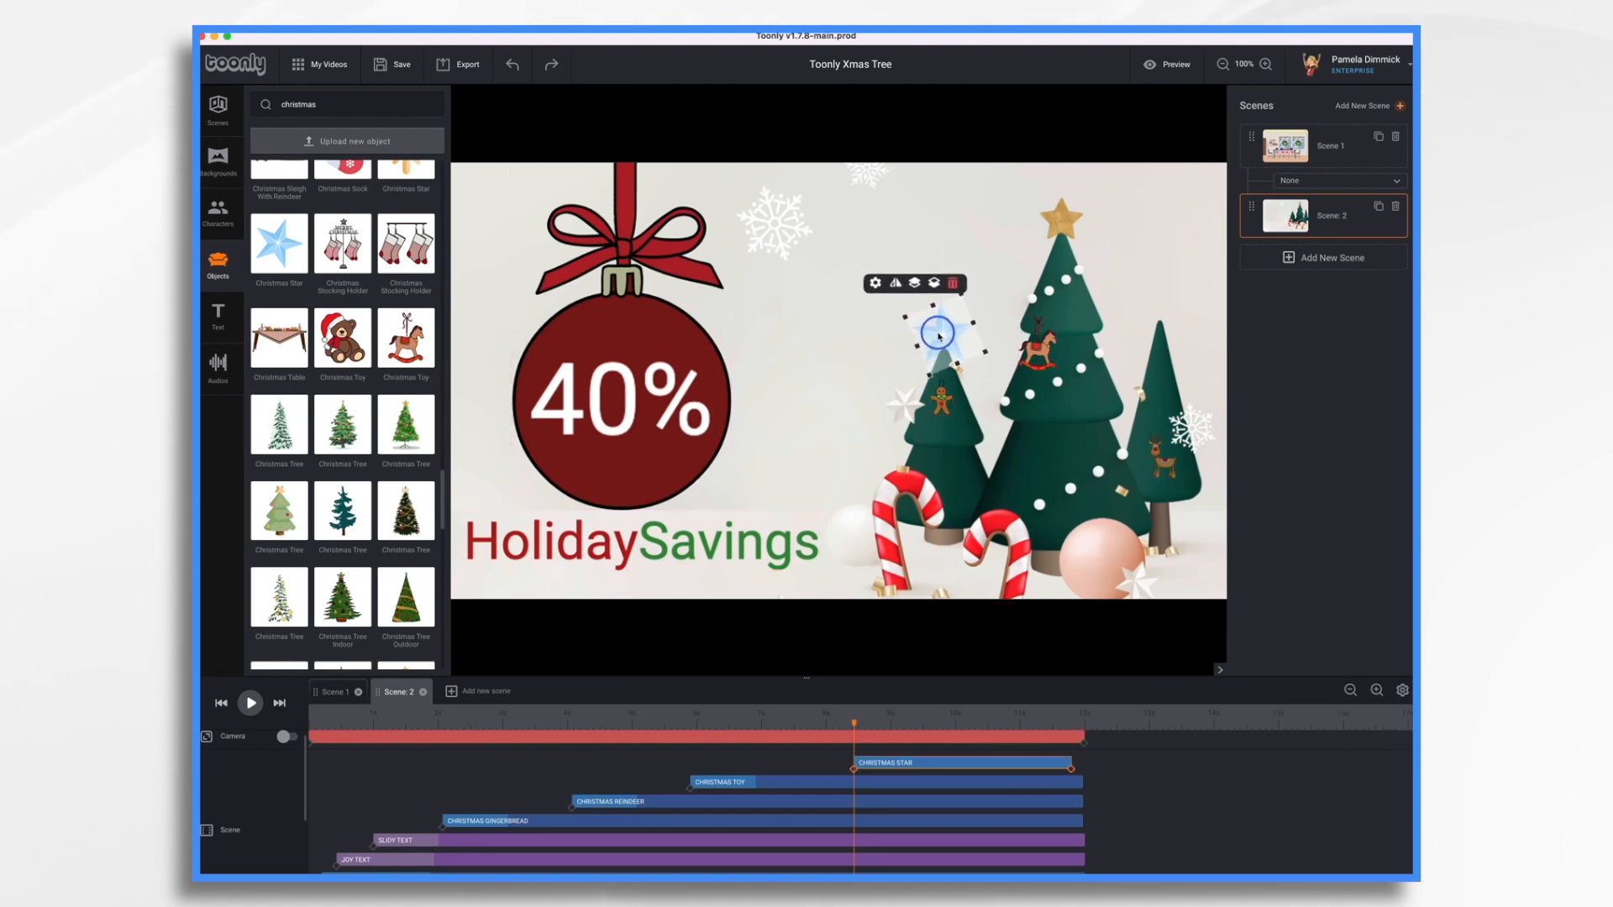
pyautogui.click(970, 262)
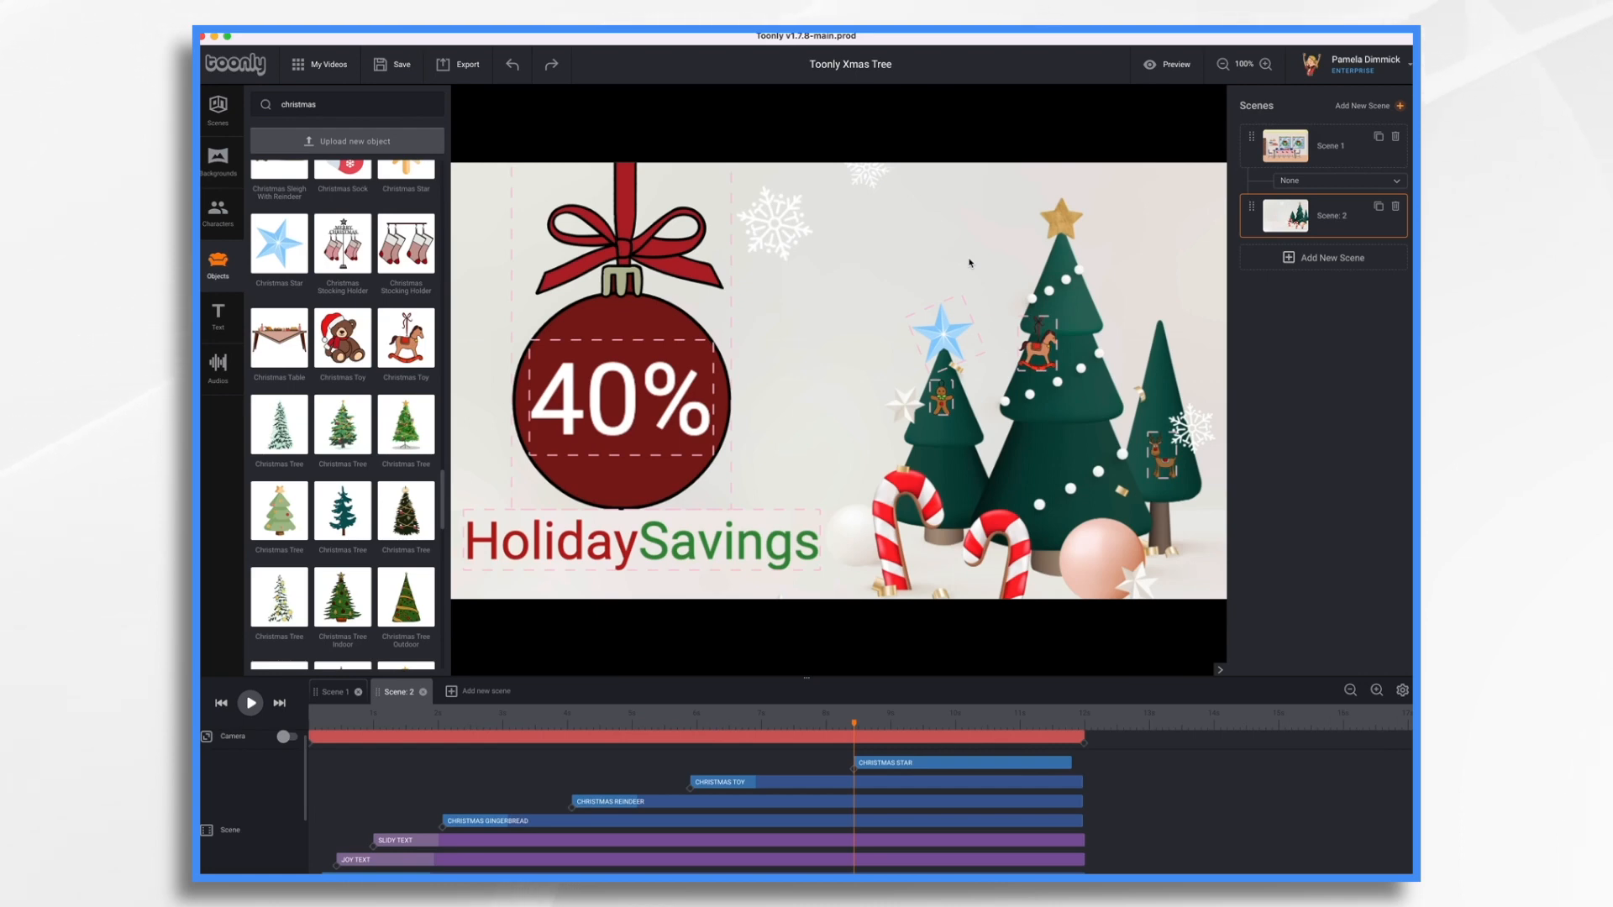
# - Duplicate the blue star clip and run the two back to back, starting at about 7.3 s and 8.8 s
pyautogui.click(970, 765)
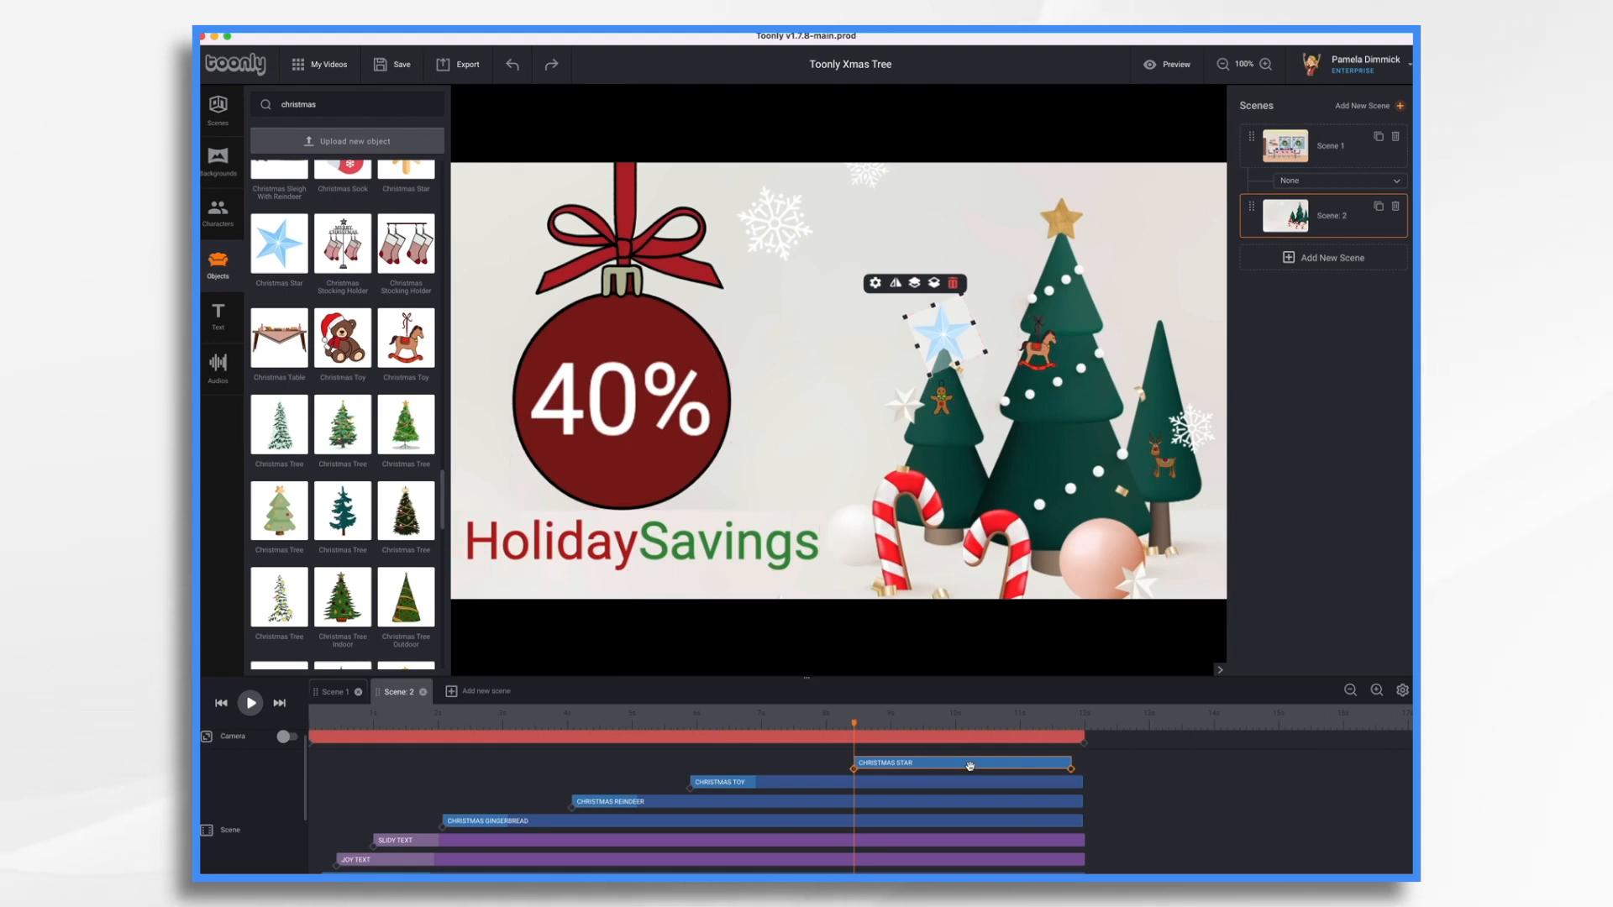
pyautogui.press('super+d')
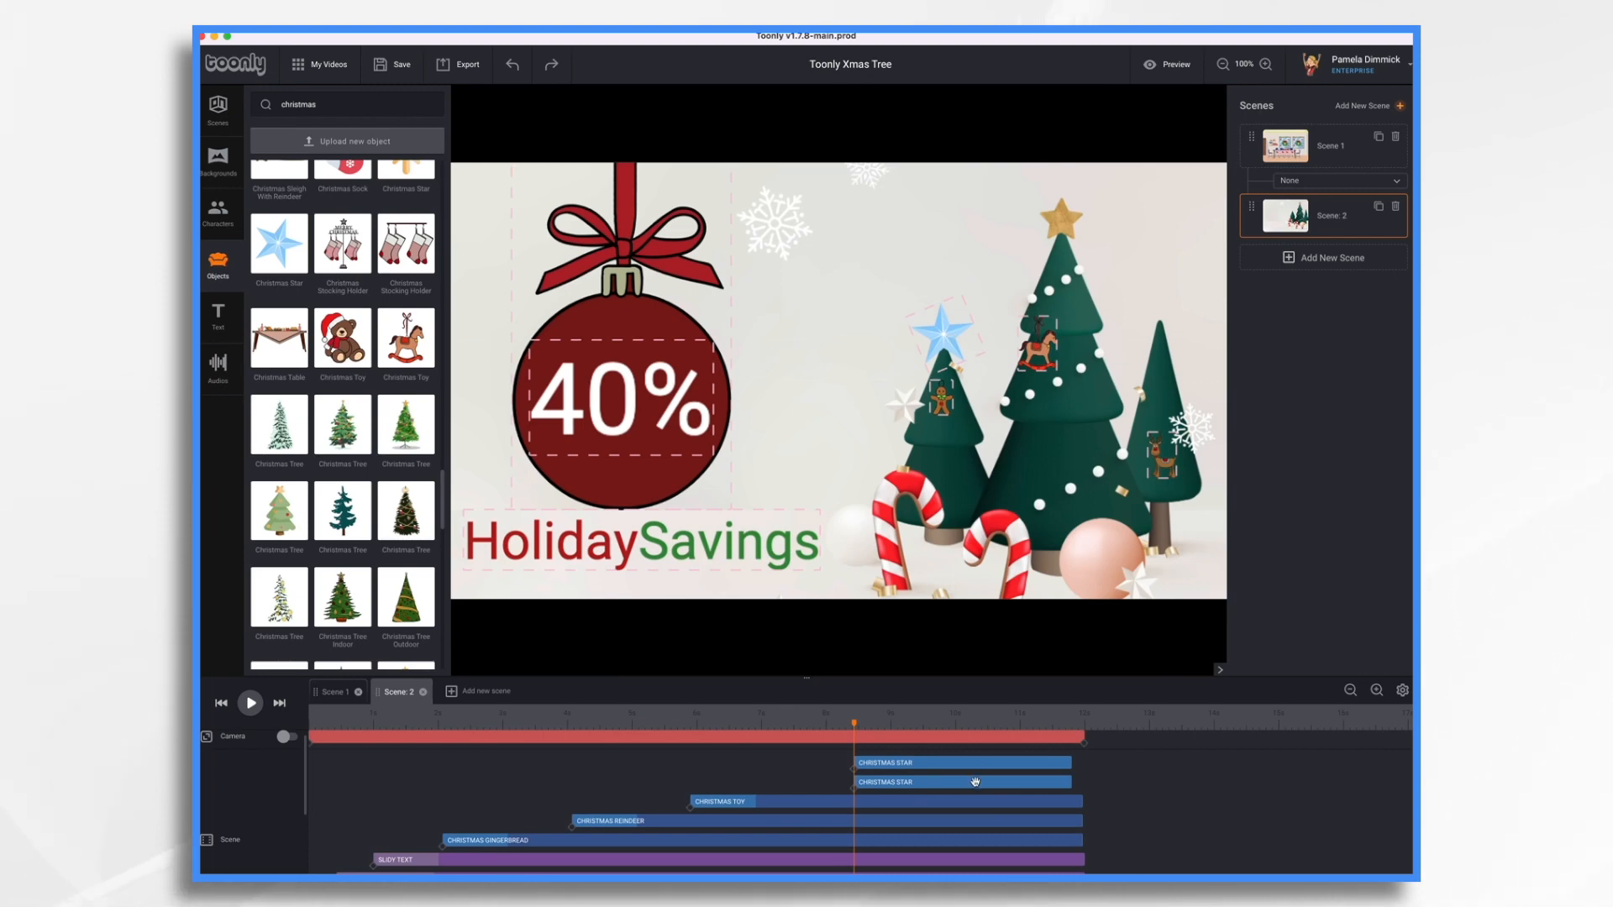
pyautogui.moveTo(973, 782); pyautogui.dragTo(882, 778)
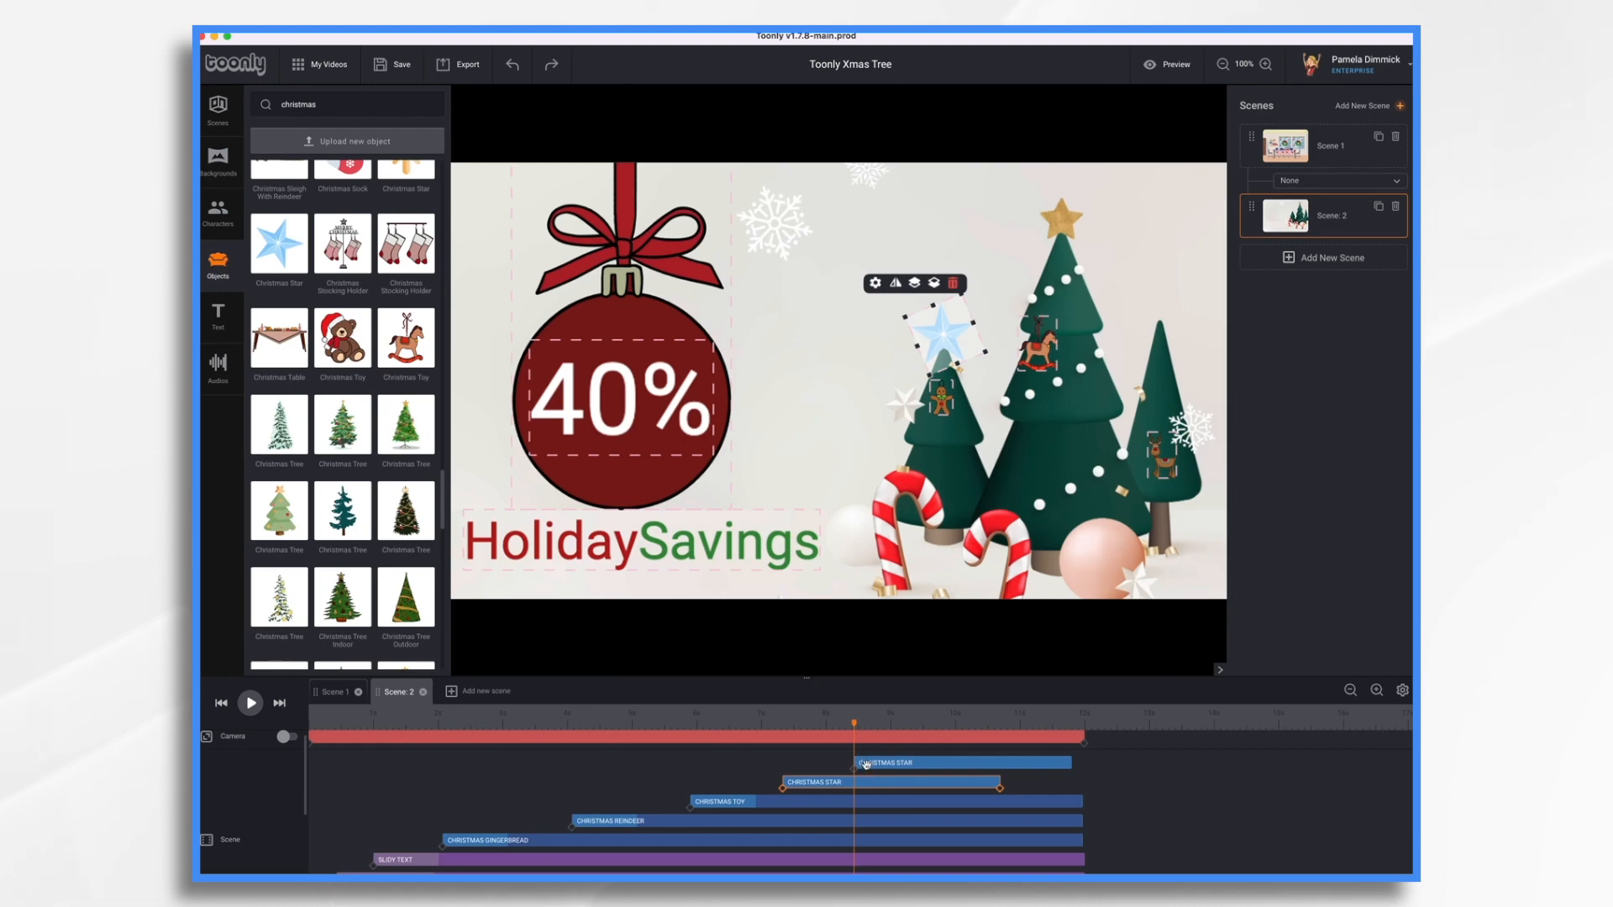
pyautogui.moveTo(856, 763); pyautogui.dragTo(895, 750)
pyautogui.moveTo(923, 754); pyautogui.dragTo(841, 761)
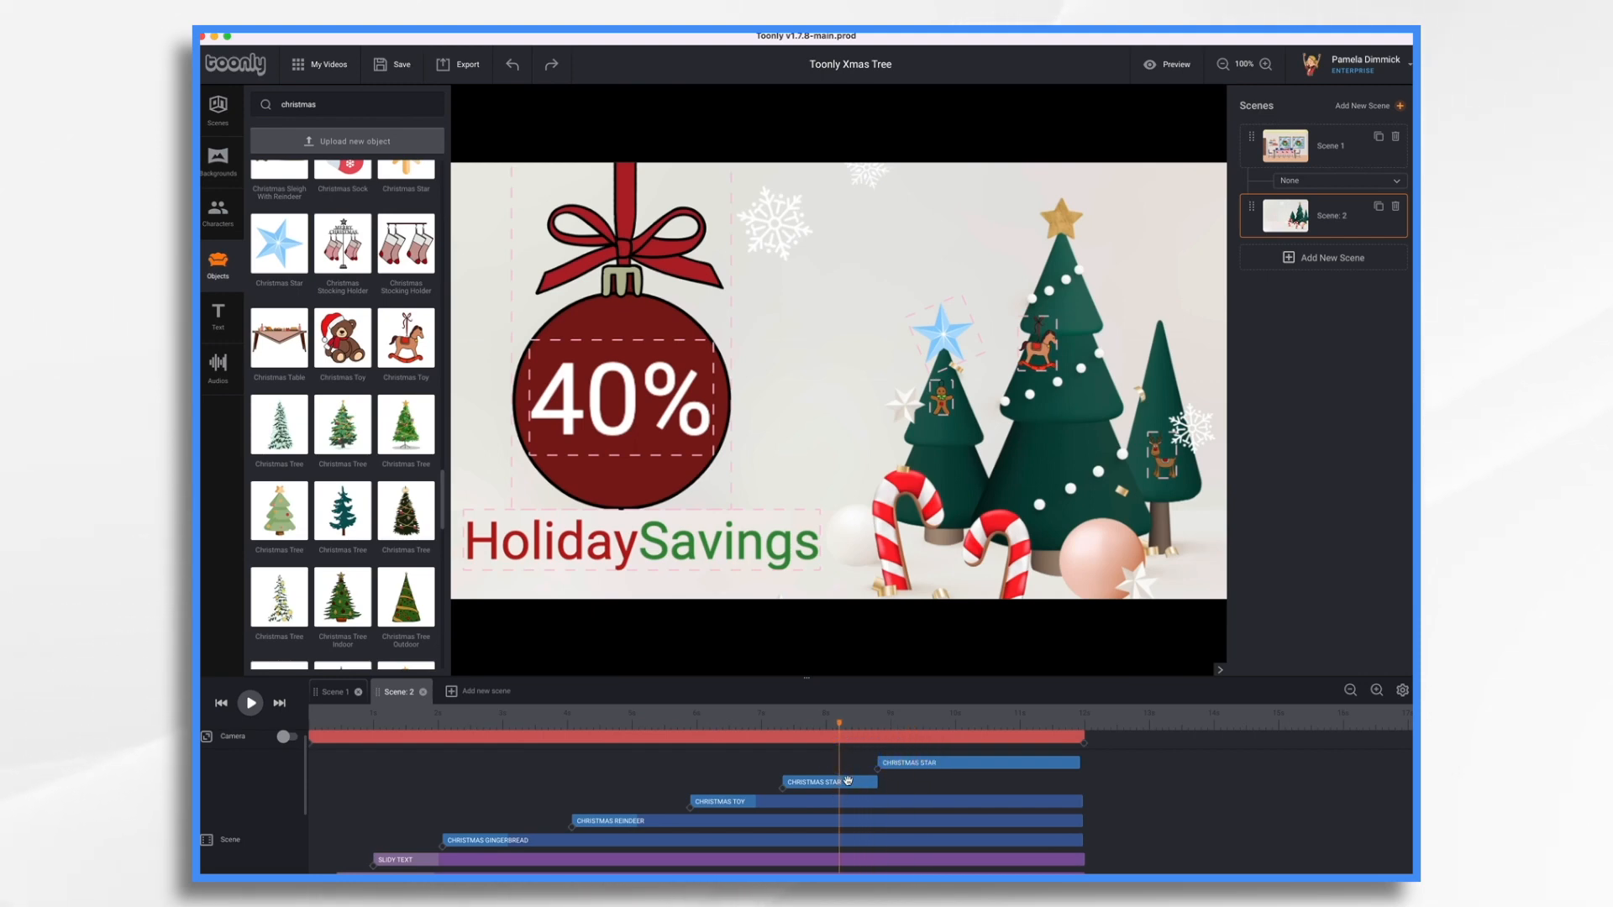
pyautogui.click(848, 780)
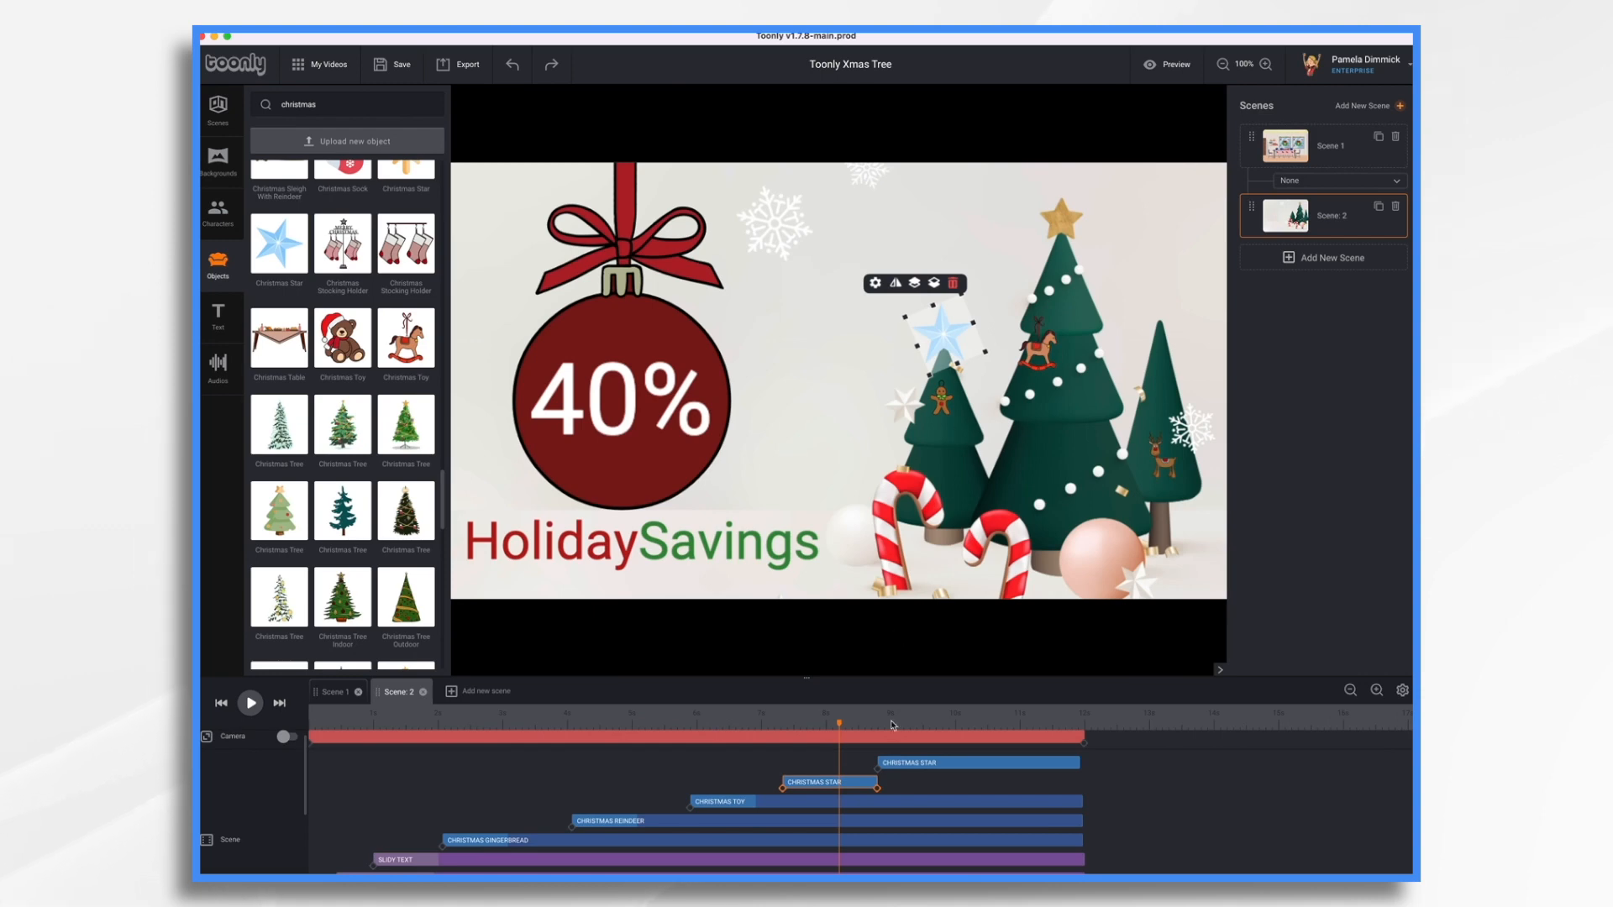
pyautogui.moveTo(840, 728)
pyautogui.mouseDown()
pyautogui.moveTo(941, 744)
pyautogui.moveTo(853, 751)
pyautogui.mouseUp()
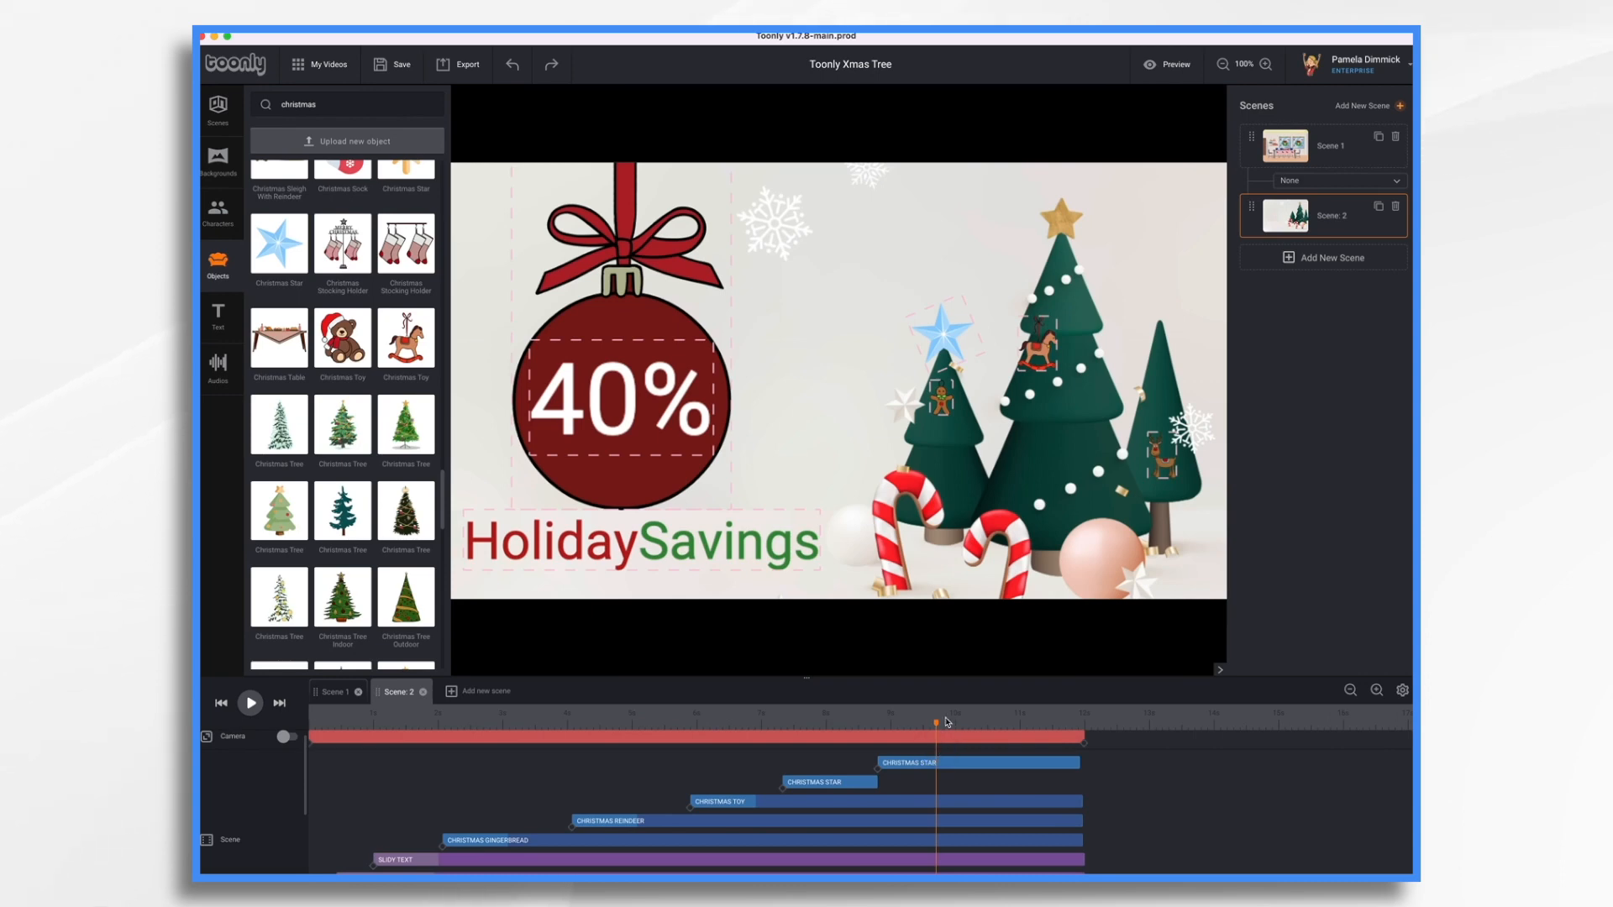
# - Select both Christmas Star clips together and set their in effect and out effect to Instant
pyautogui.click(827, 764)
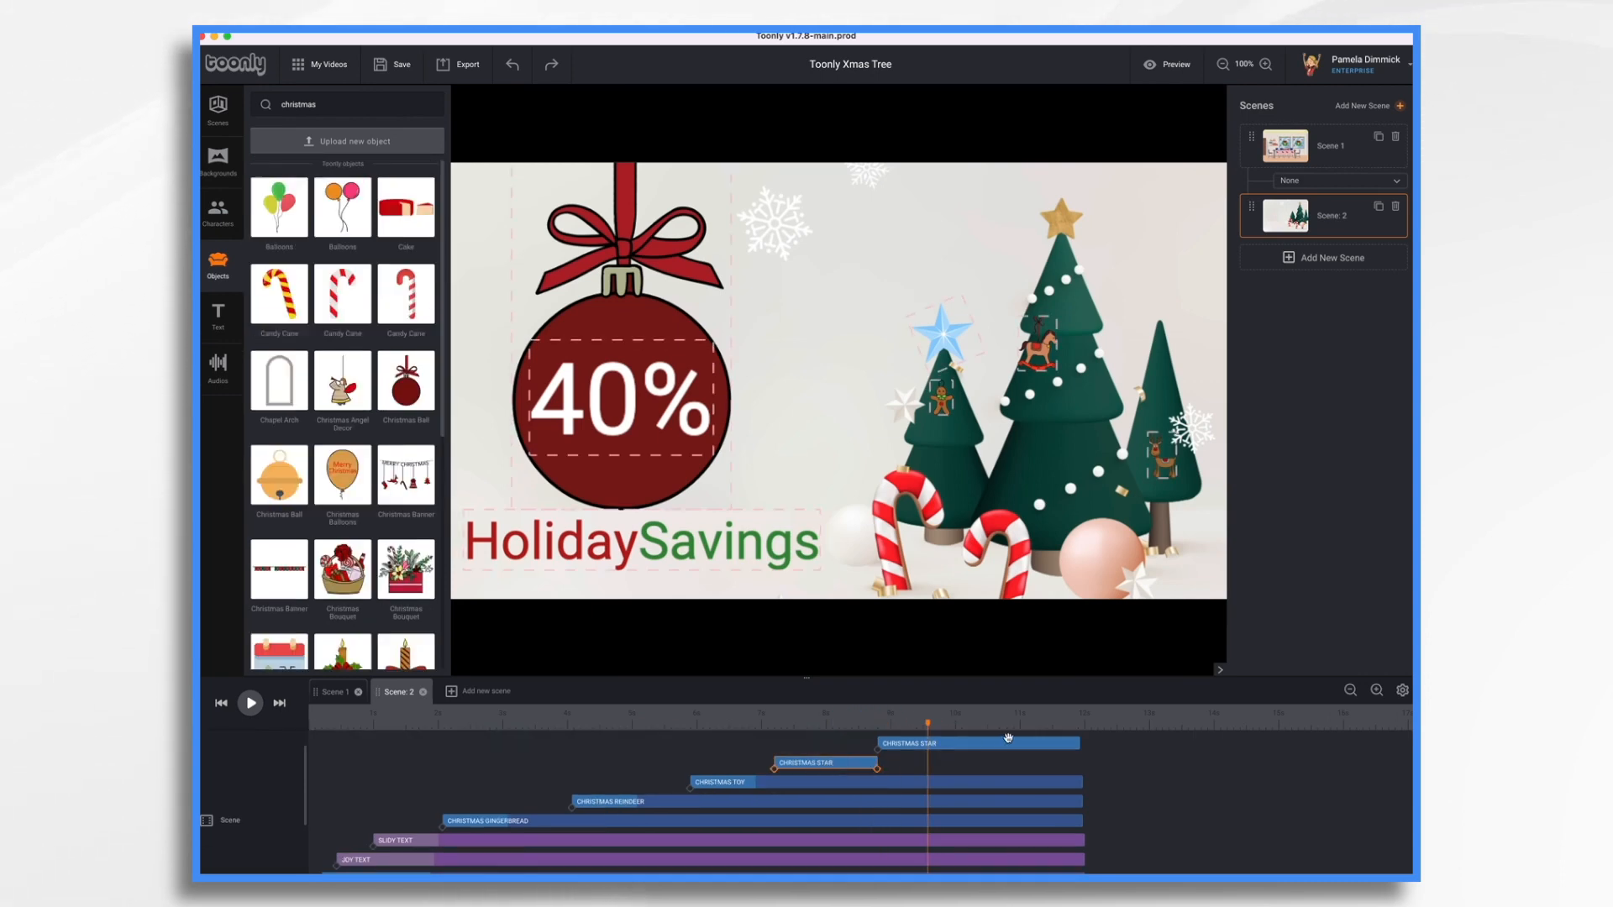
pyautogui.click(983, 745)
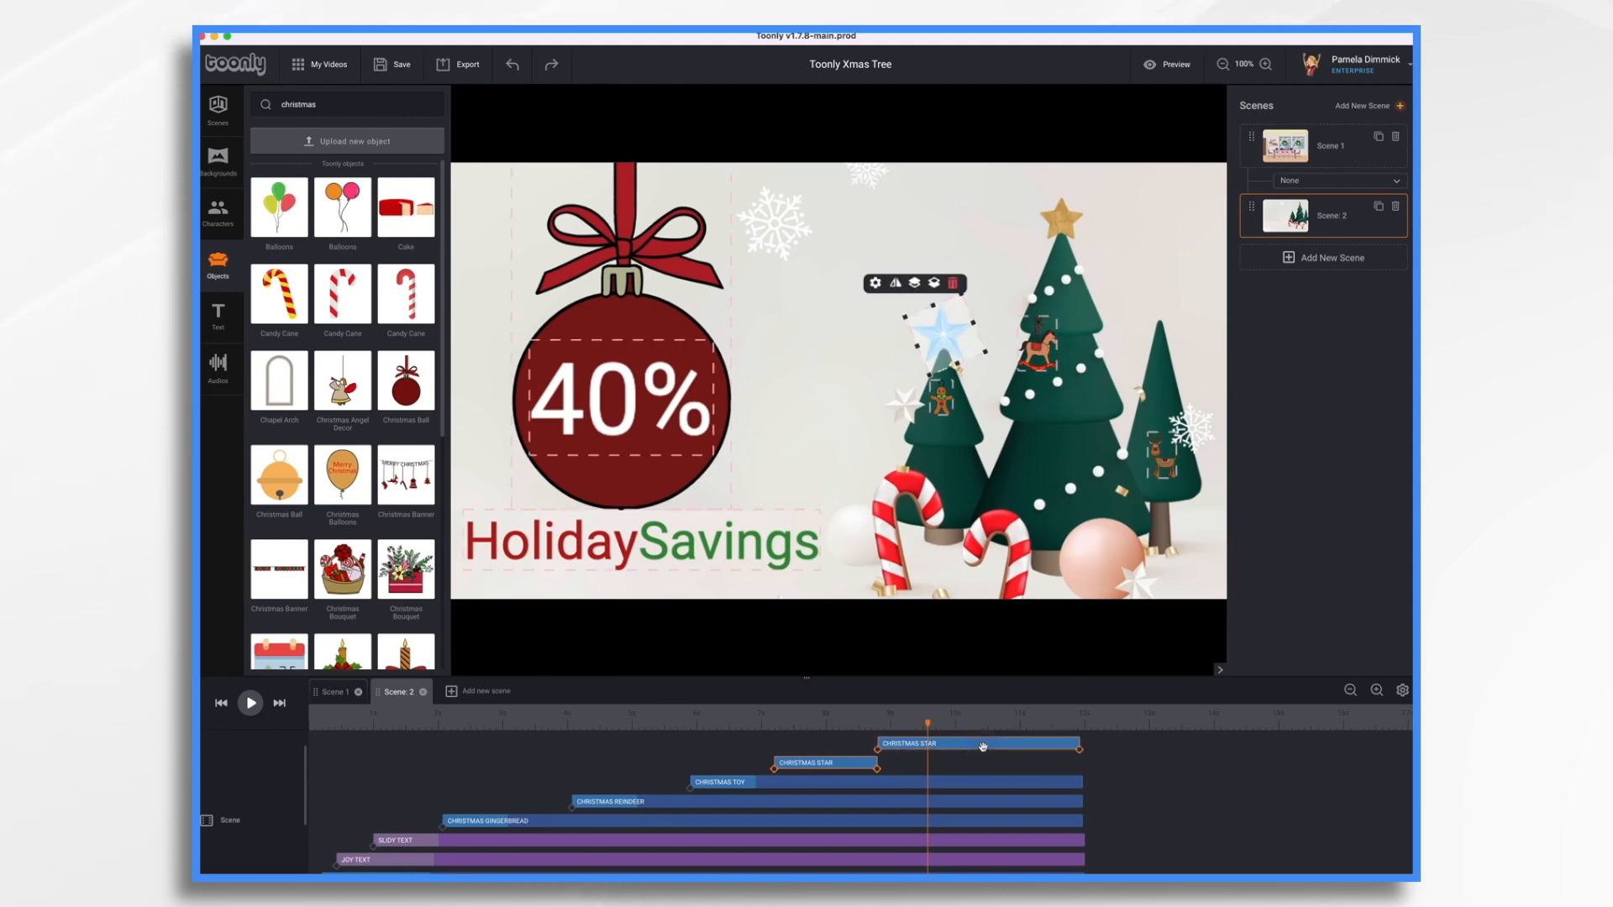
pyautogui.click(876, 283)
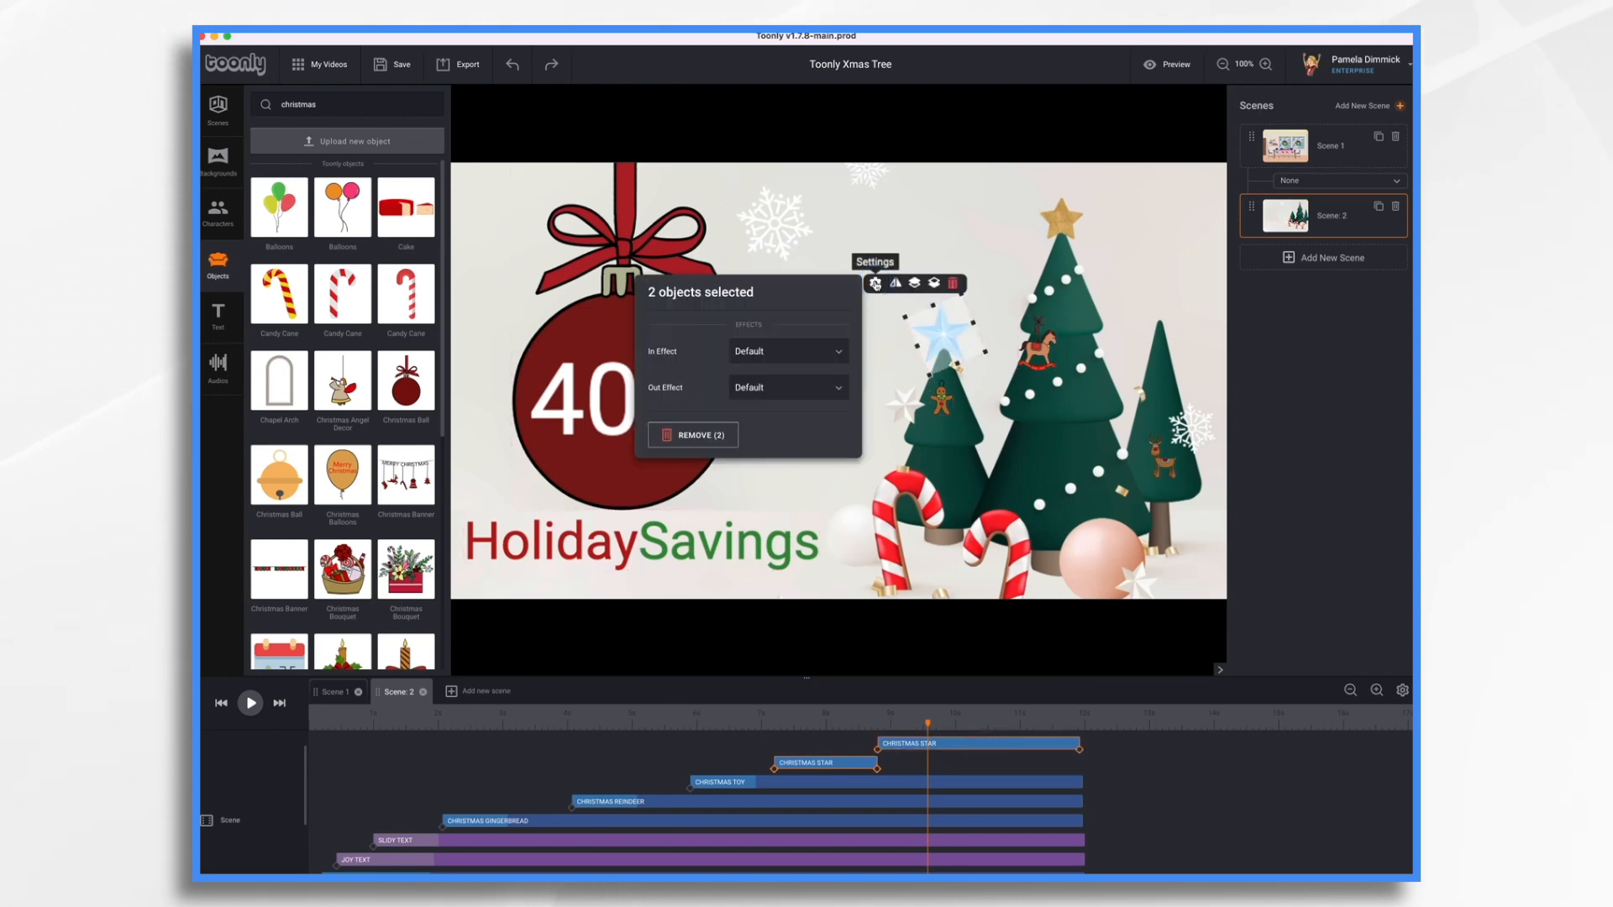
pyautogui.click(813, 394)
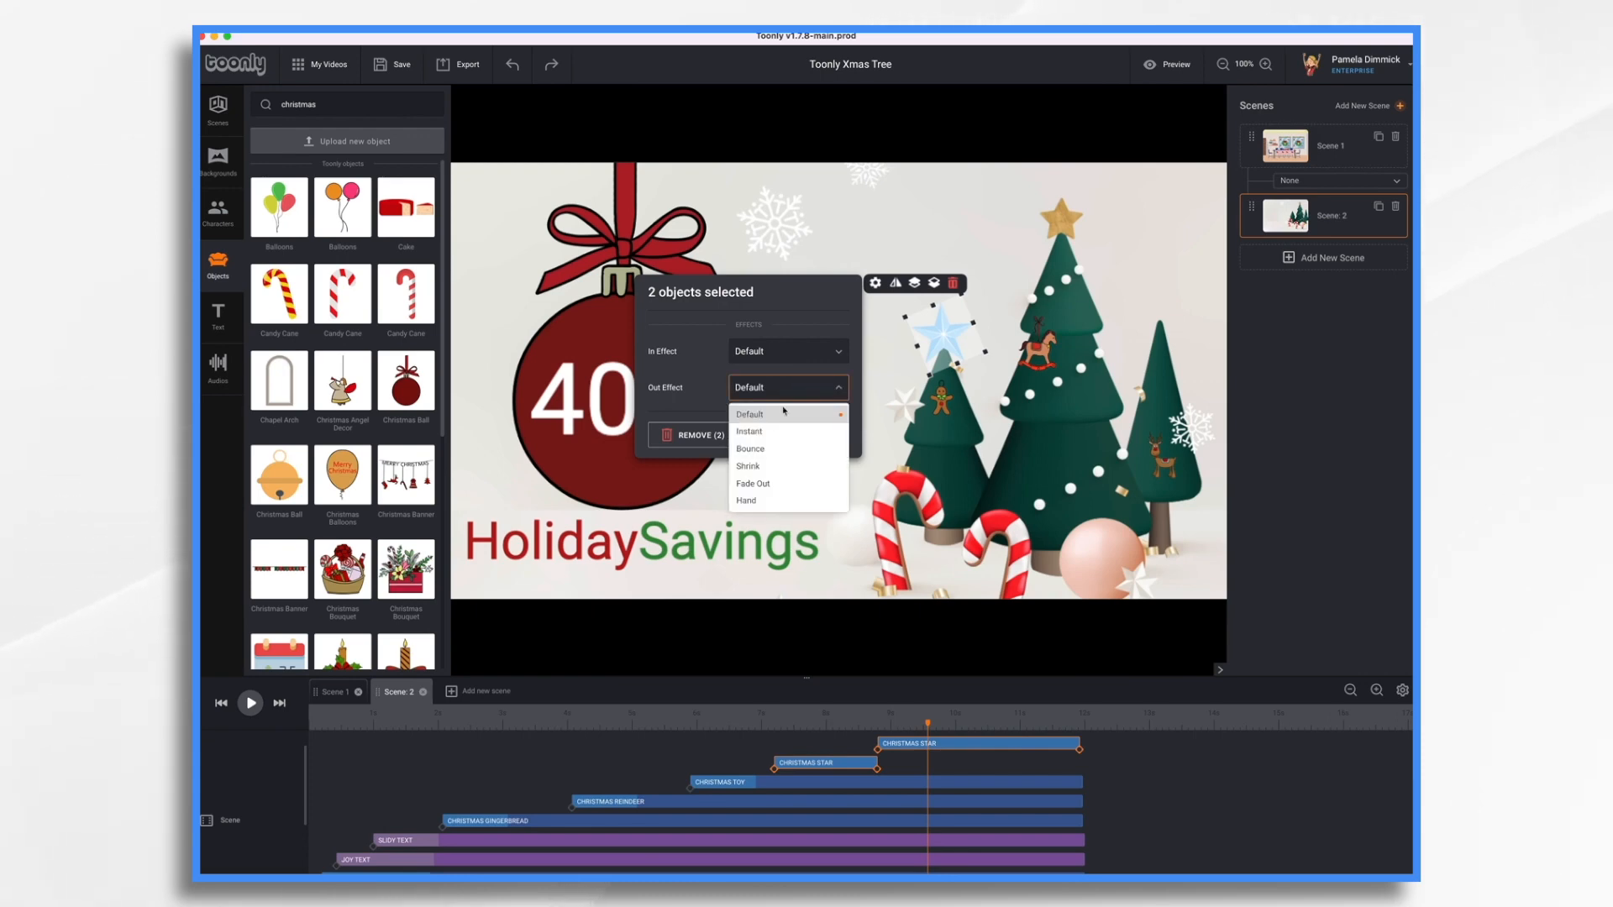
pyautogui.click(761, 432)
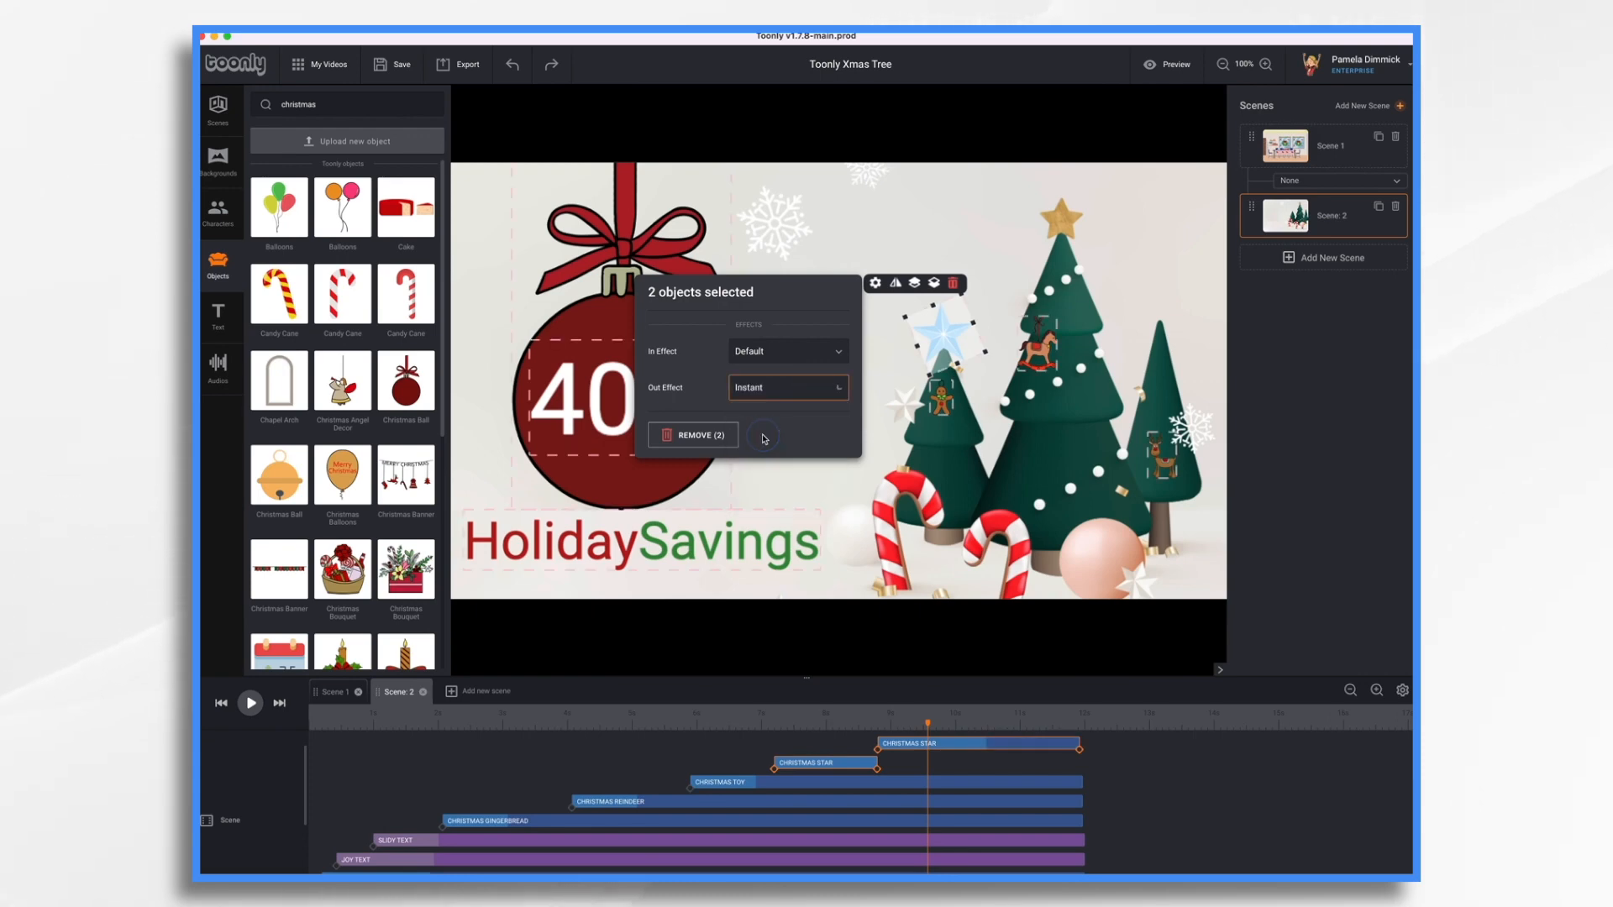
pyautogui.click(774, 358)
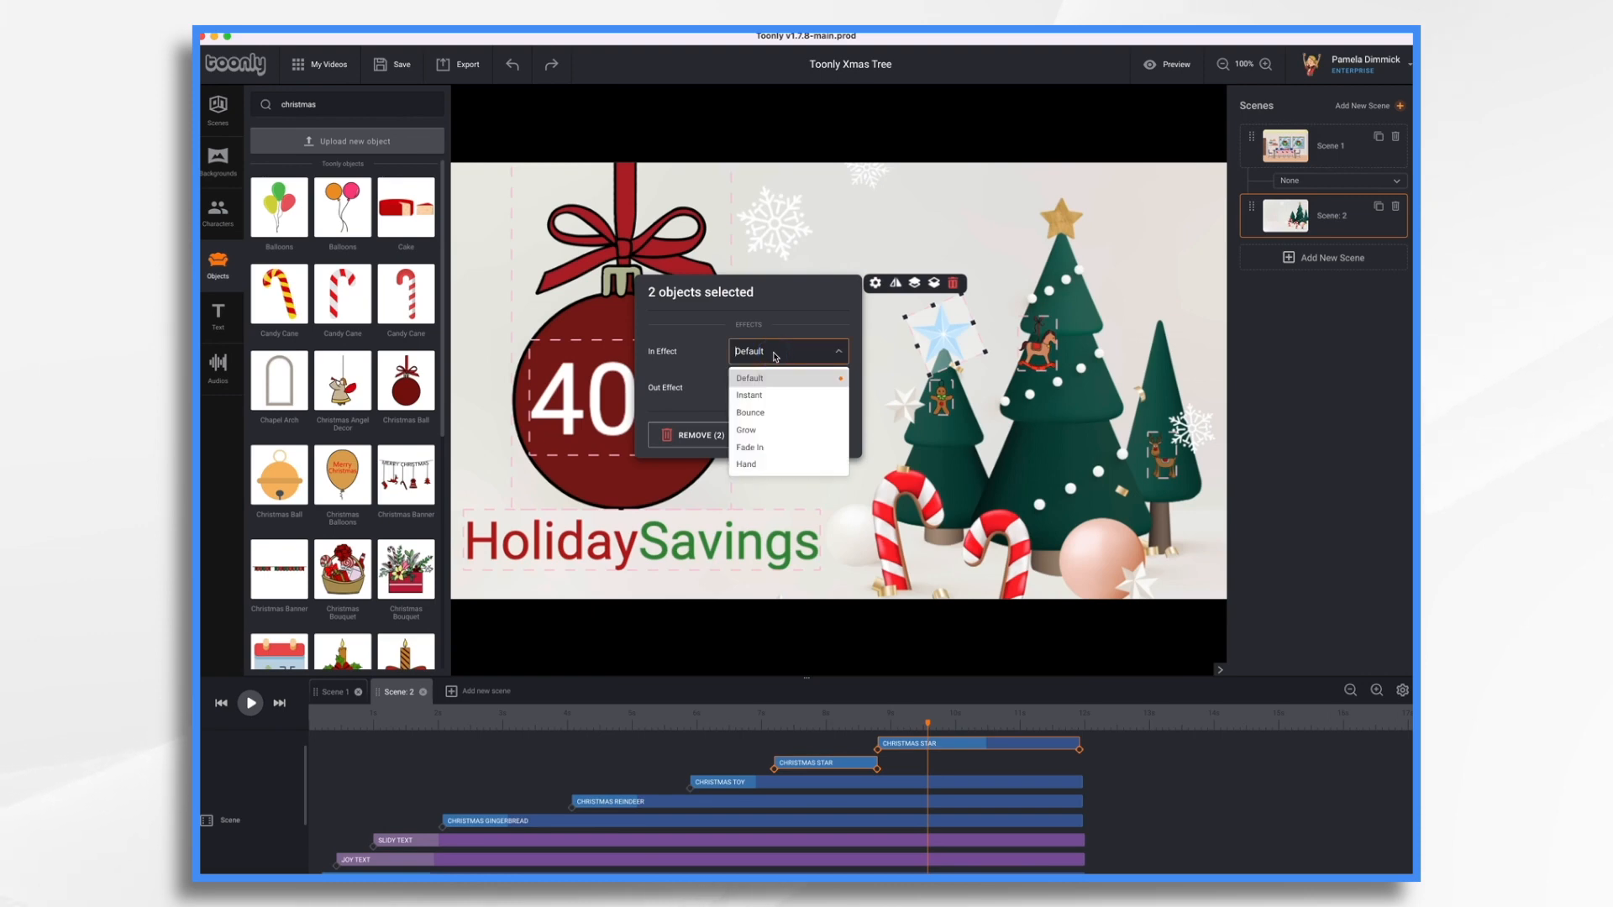
pyautogui.click(756, 399)
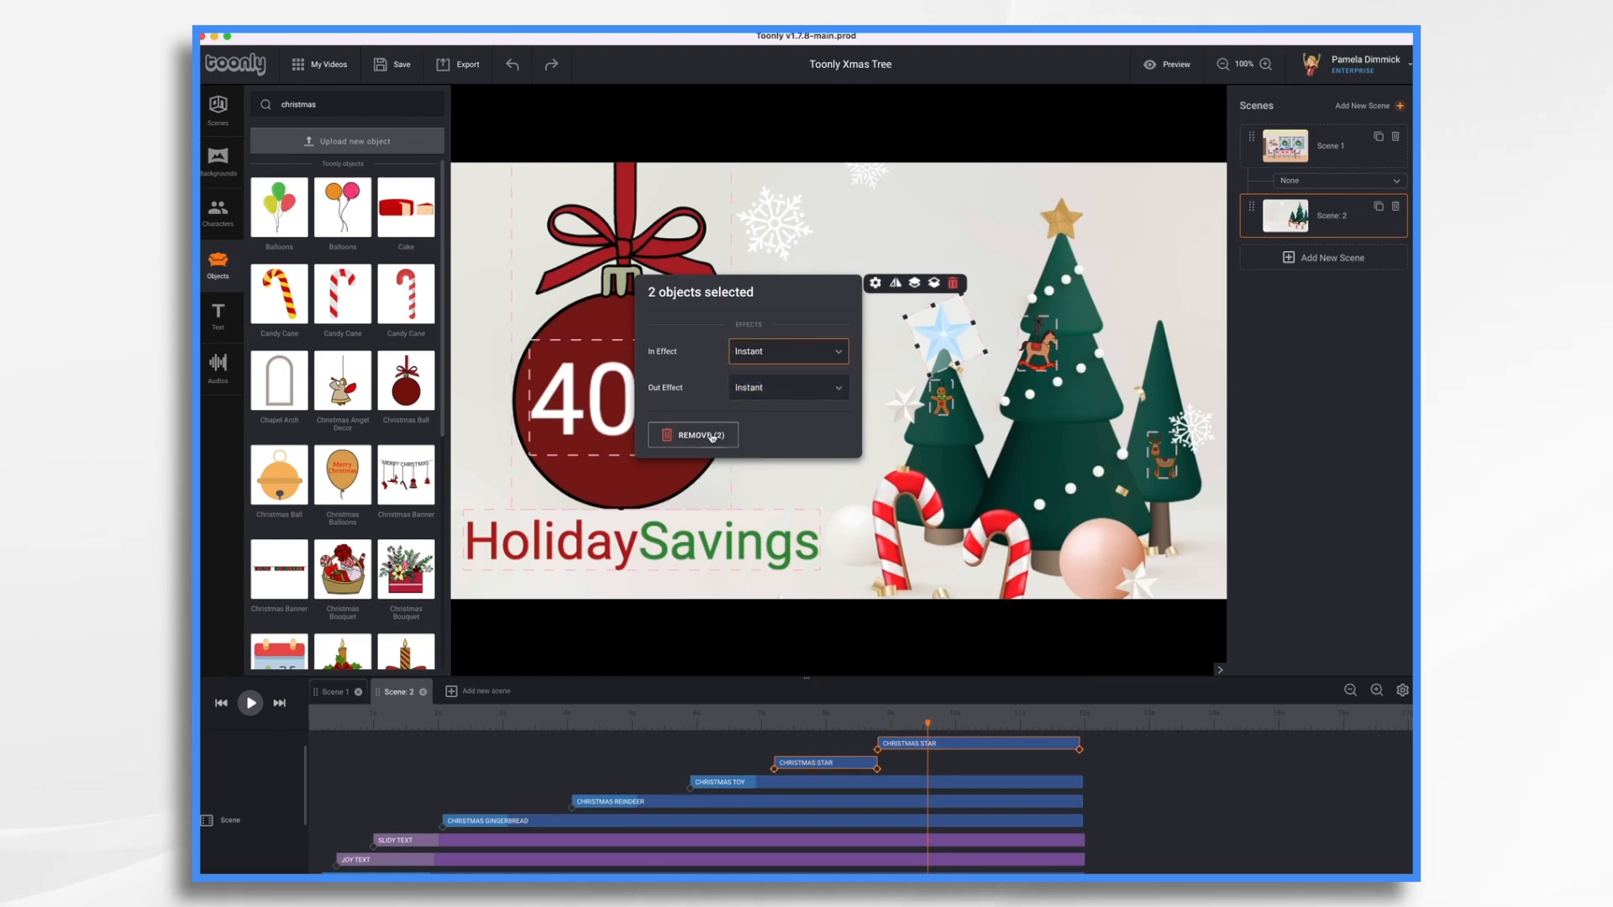
pyautogui.click(1152, 791)
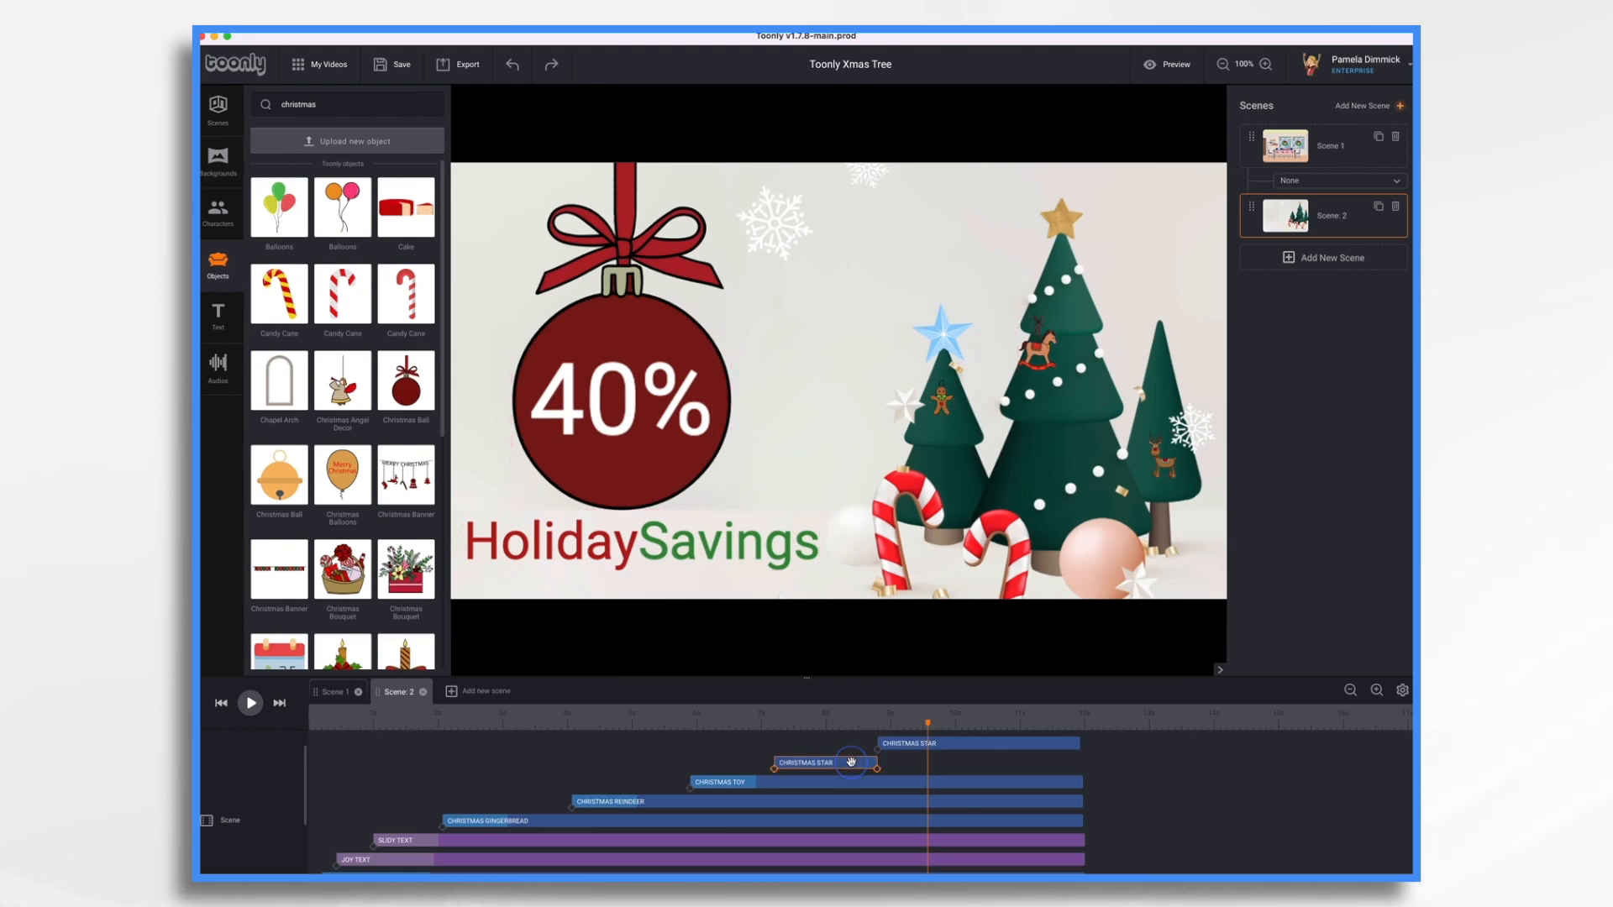
# - Play the timeline from about 7 s to check the change between the two star clips
pyautogui.moveTo(928, 726); pyautogui.dragTo(756, 722)
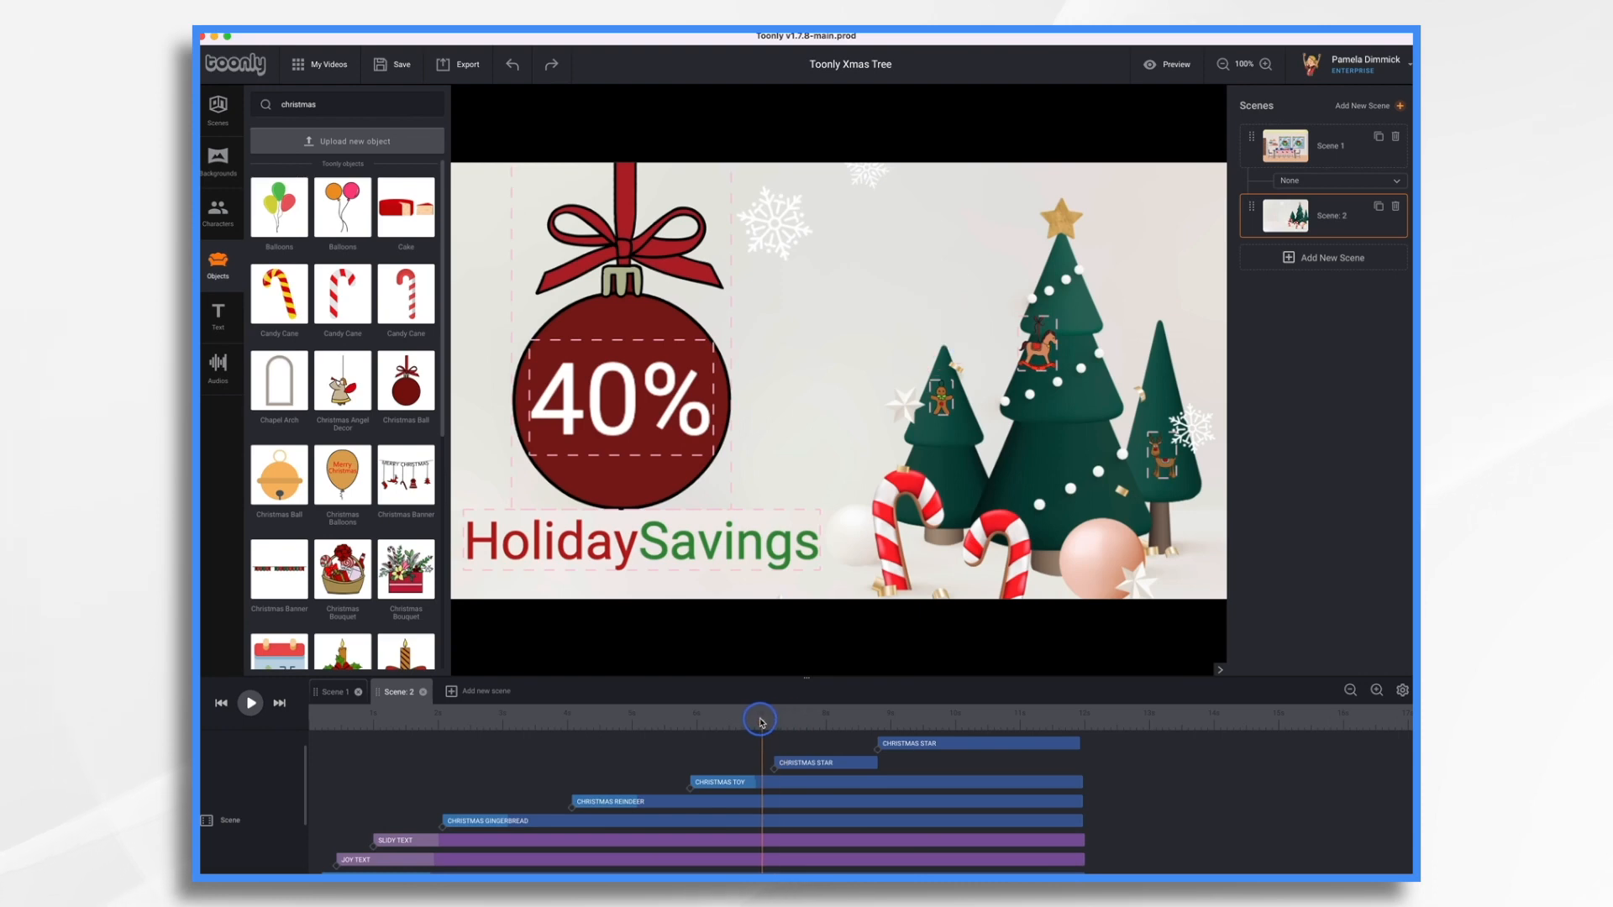
pyautogui.click(251, 704)
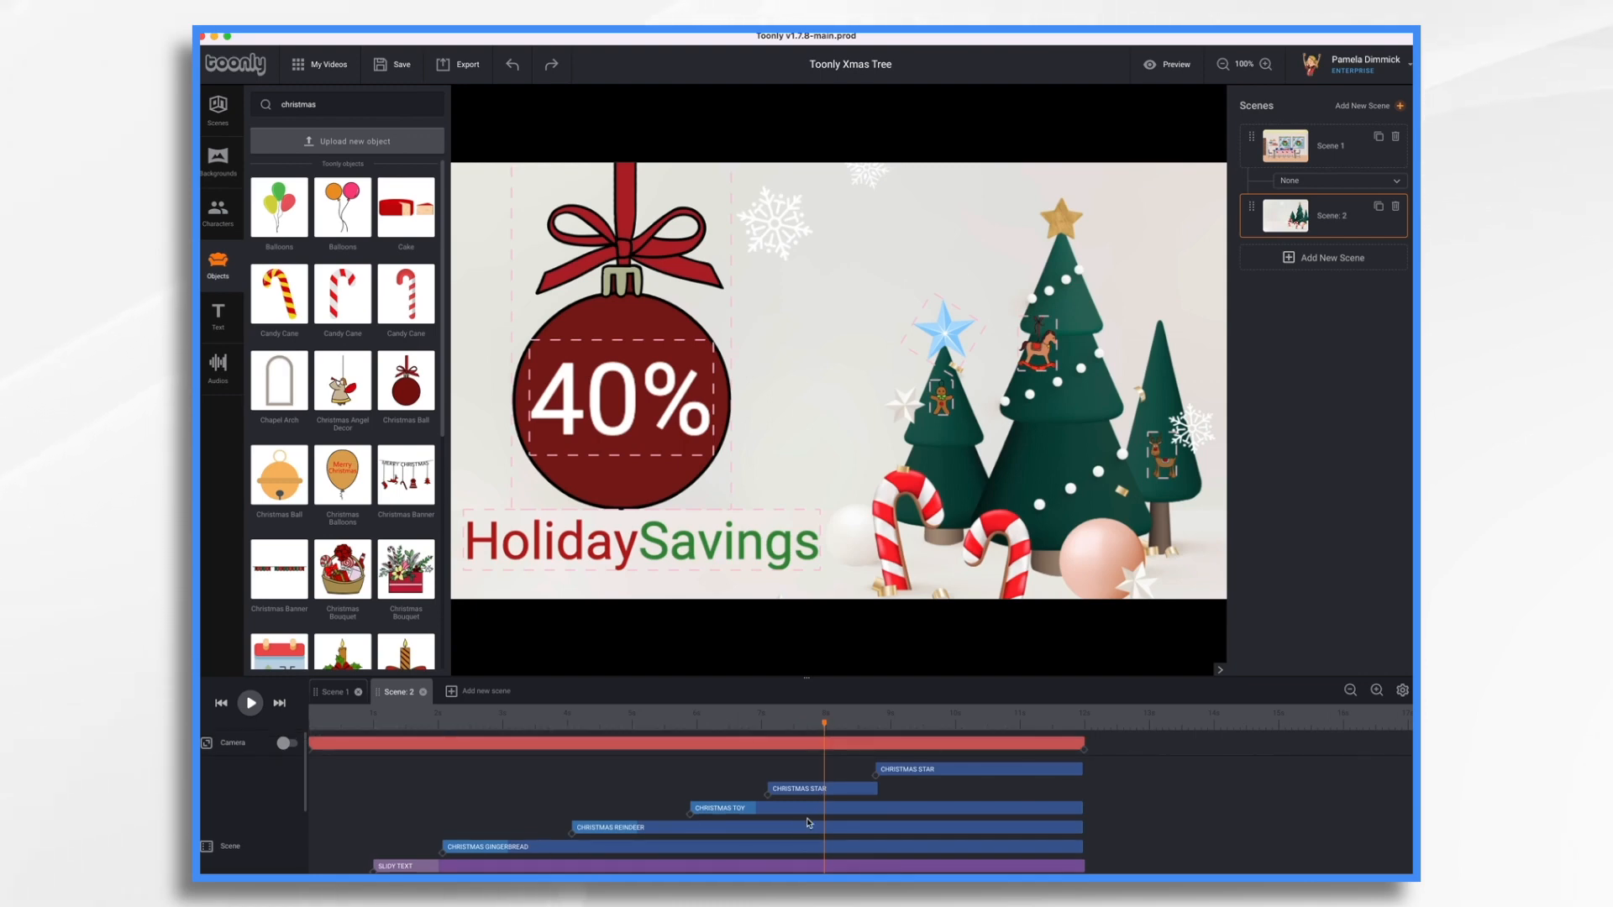
pyautogui.scroll(-3, 809, 822)
pyautogui.scroll(3, 809, 822)
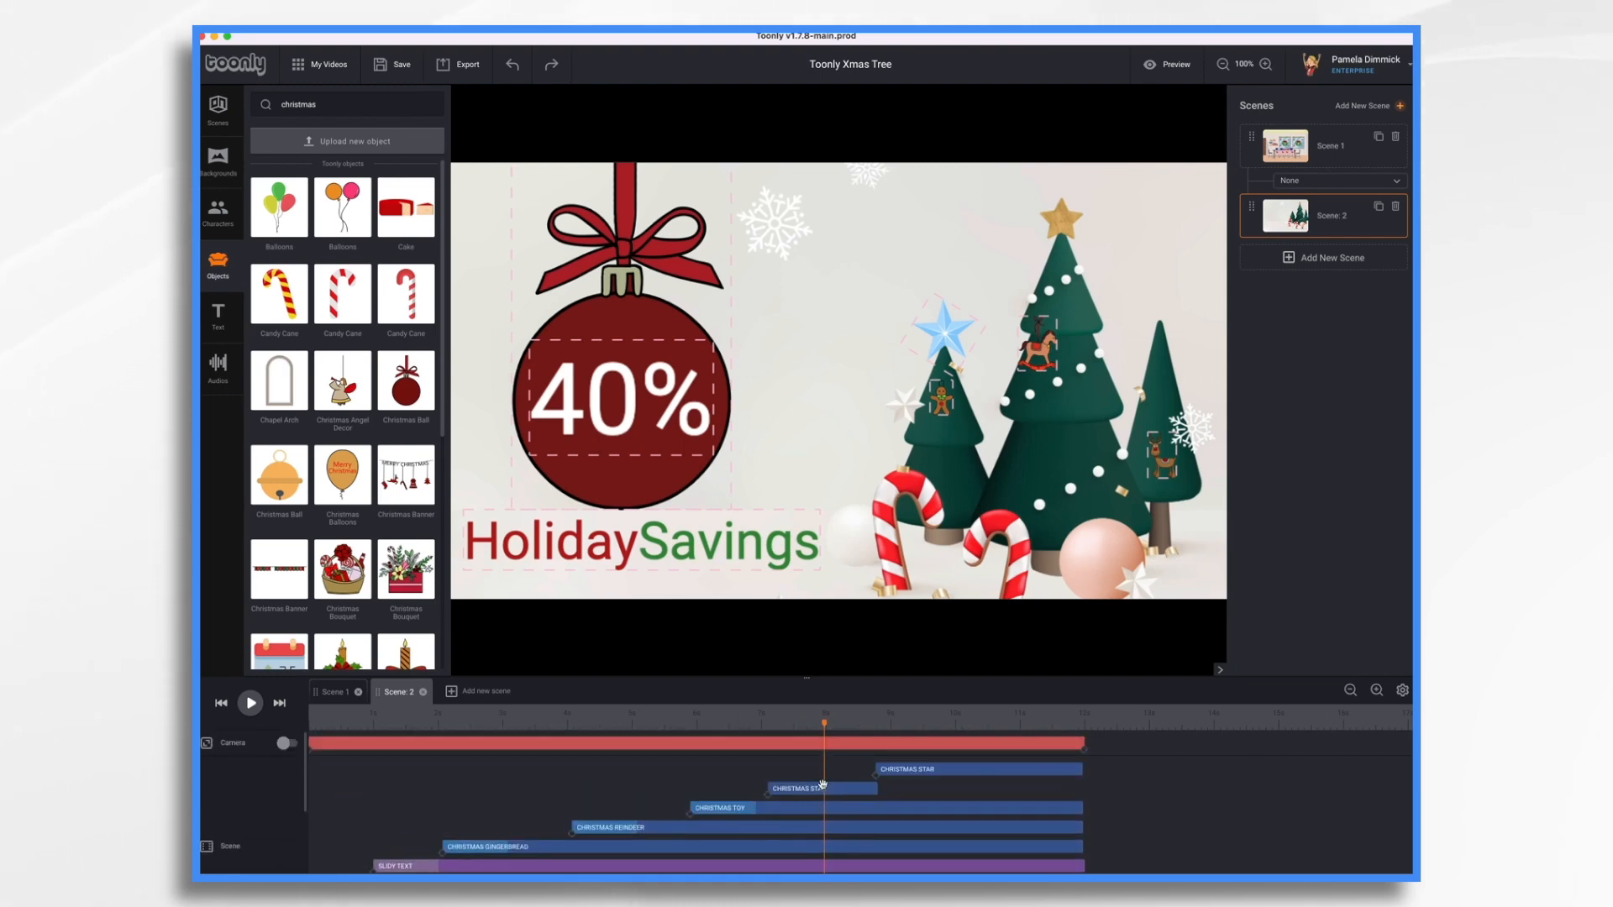
# - Send the shorter, earlier star clip three layers back, behind the toy, reindeer and gingerbread clips
pyautogui.click(820, 790)
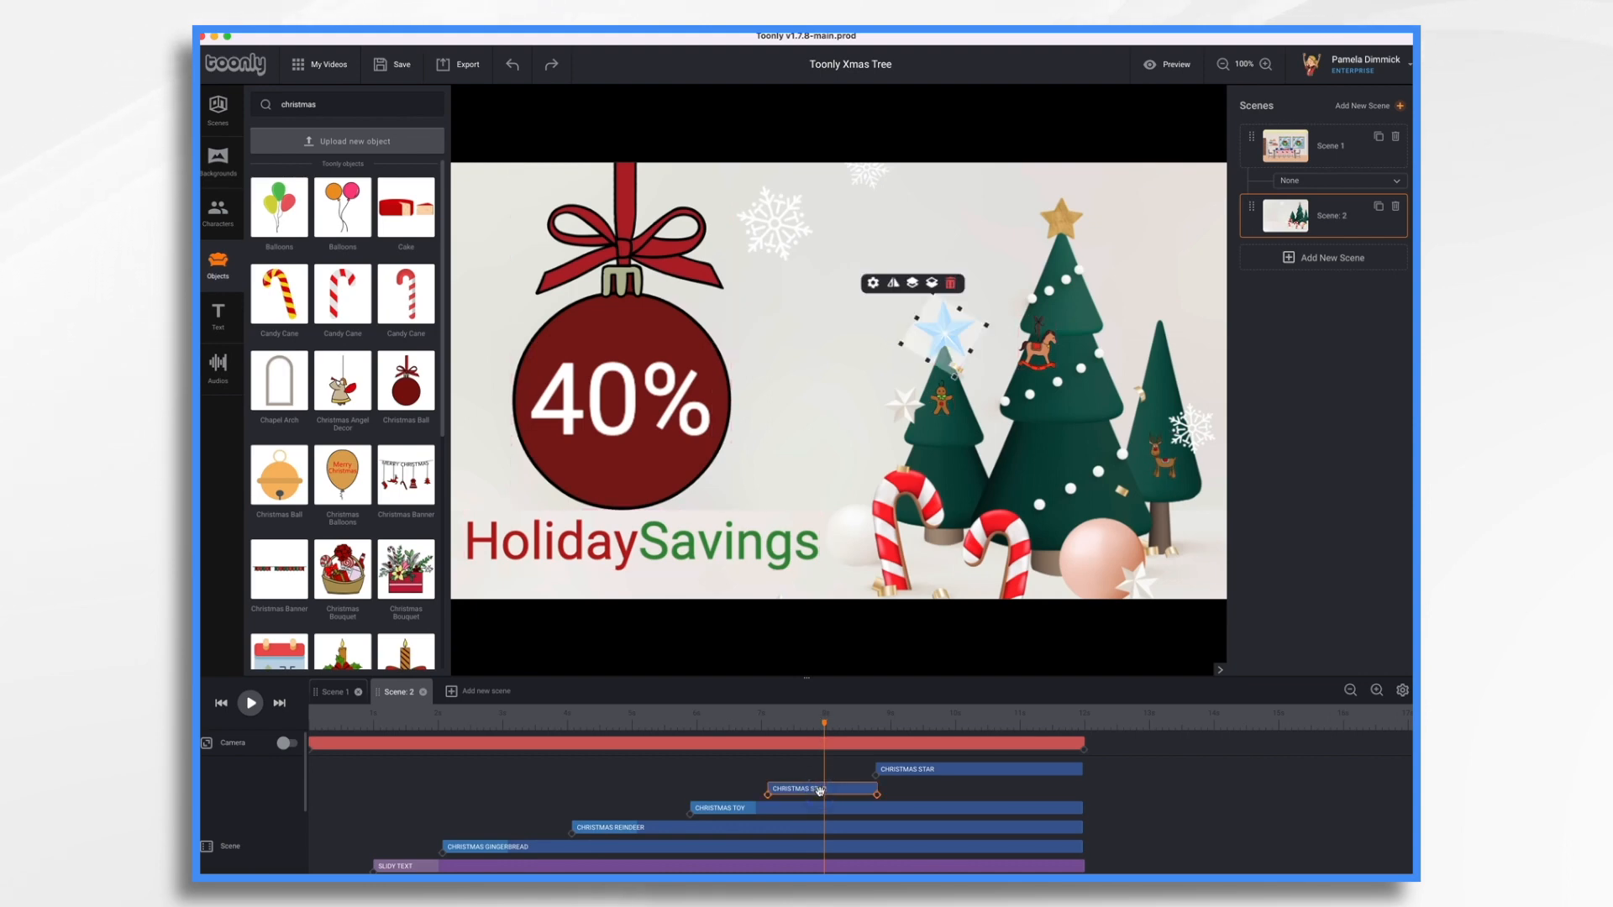
pyautogui.click(933, 285)
pyautogui.click(933, 285)
pyautogui.click(933, 285)
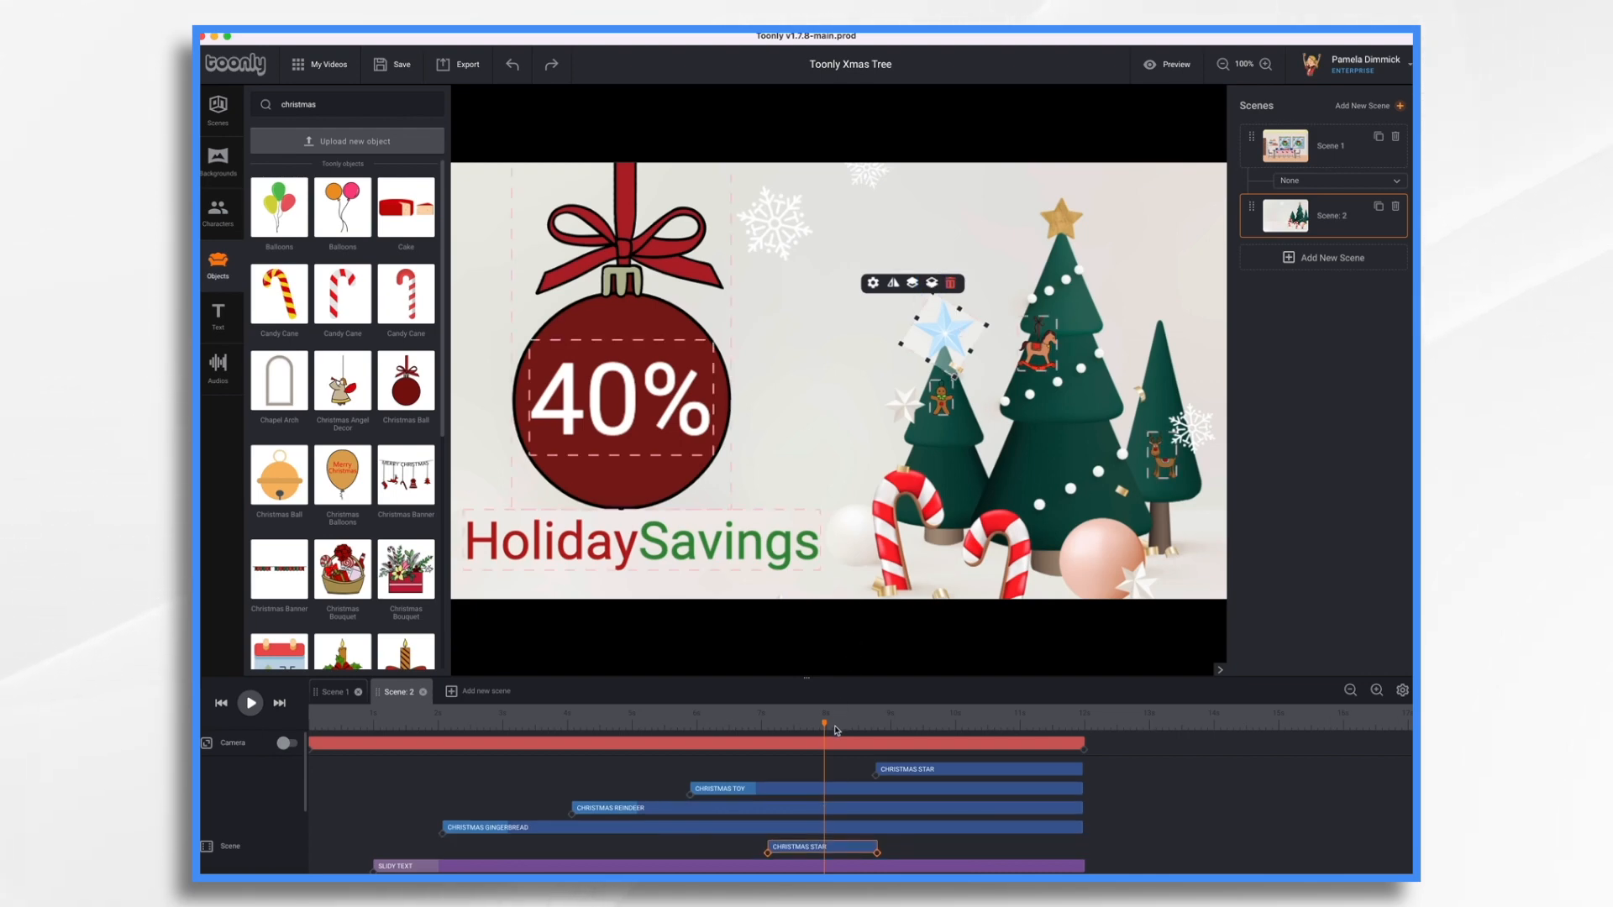
# - Review the star's appearance on the small tree between about 5.9 s and 9.4 s
pyautogui.moveTo(824, 724); pyautogui.dragTo(691, 724)
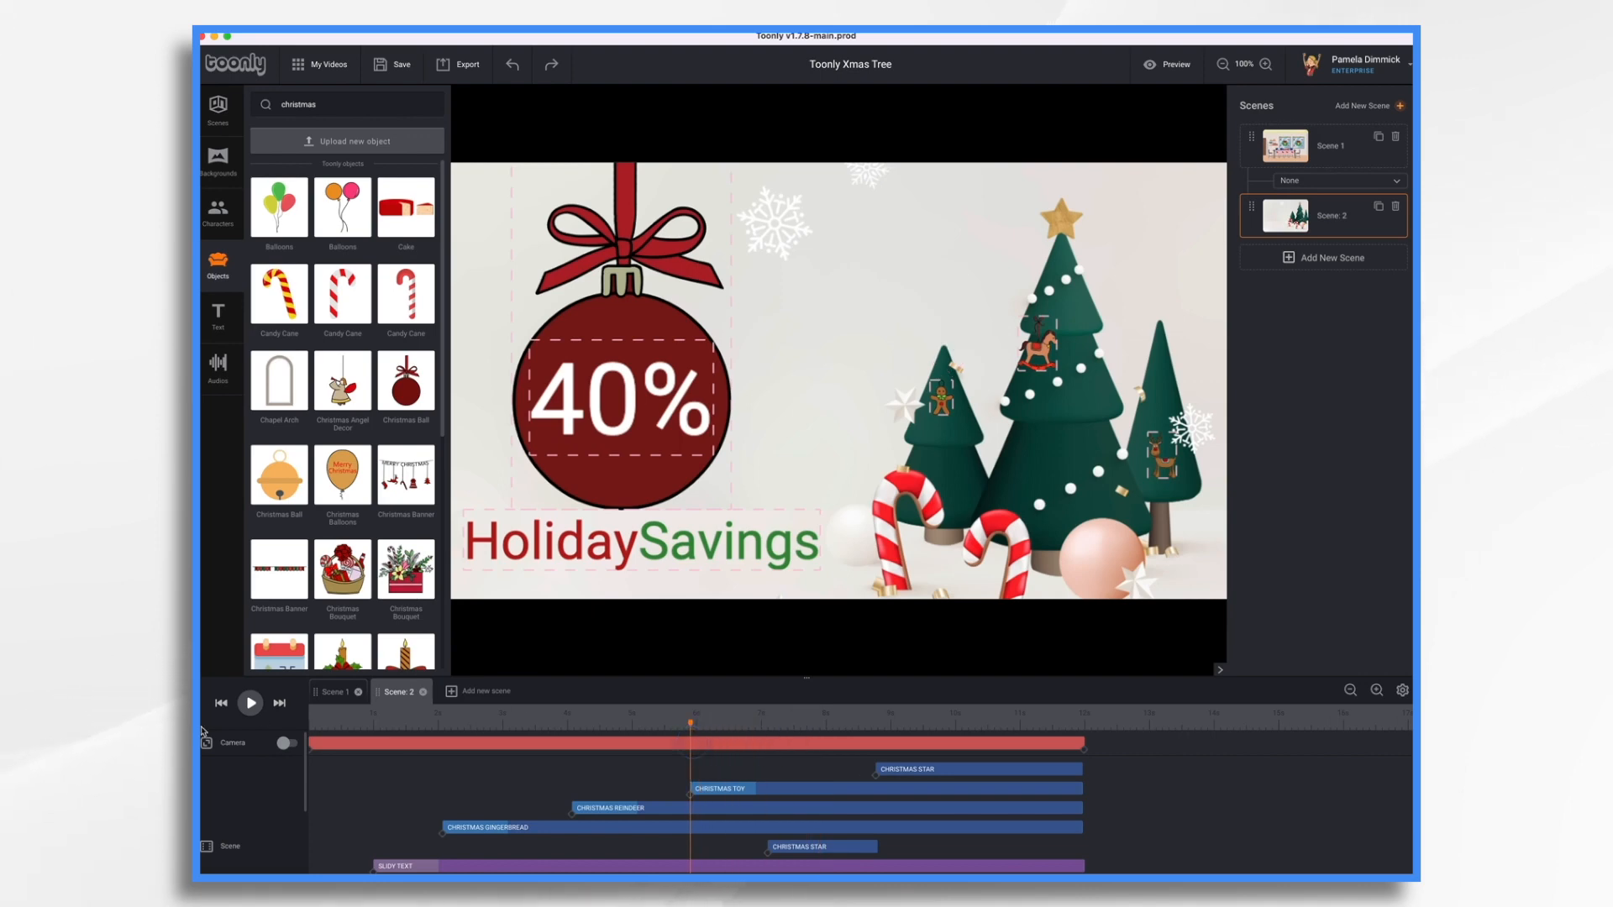
pyautogui.click(245, 711)
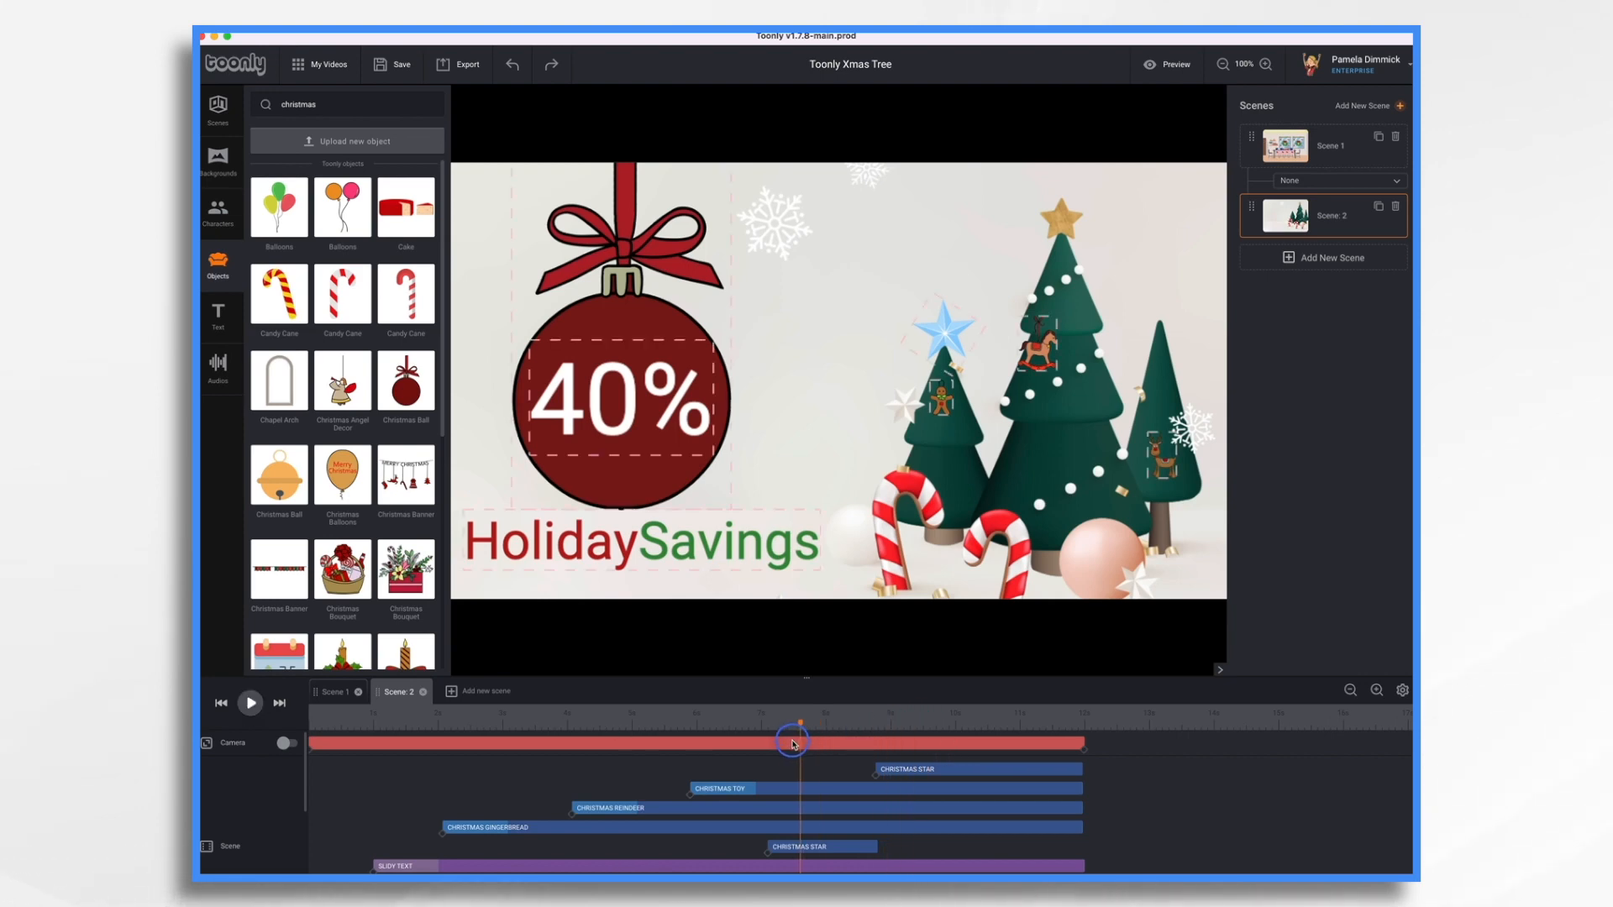
pyautogui.moveTo(790, 744); pyautogui.dragTo(921, 740)
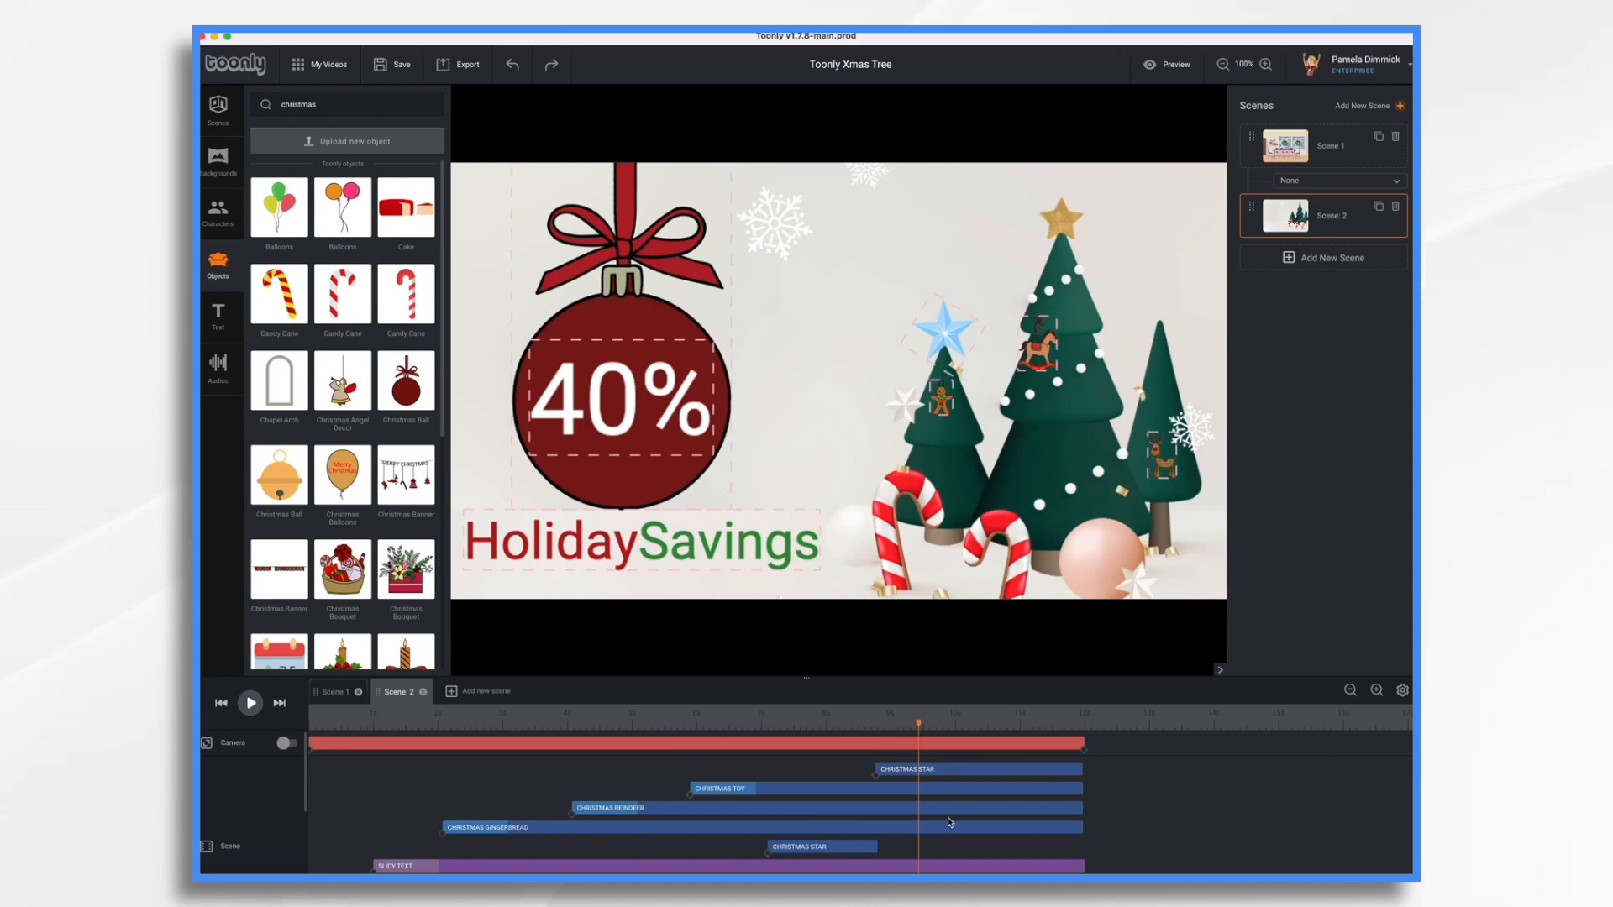
# - Send the longer, second star clip three layers back, directly above the shorter star clip, and select the shorter one
pyautogui.click(947, 768)
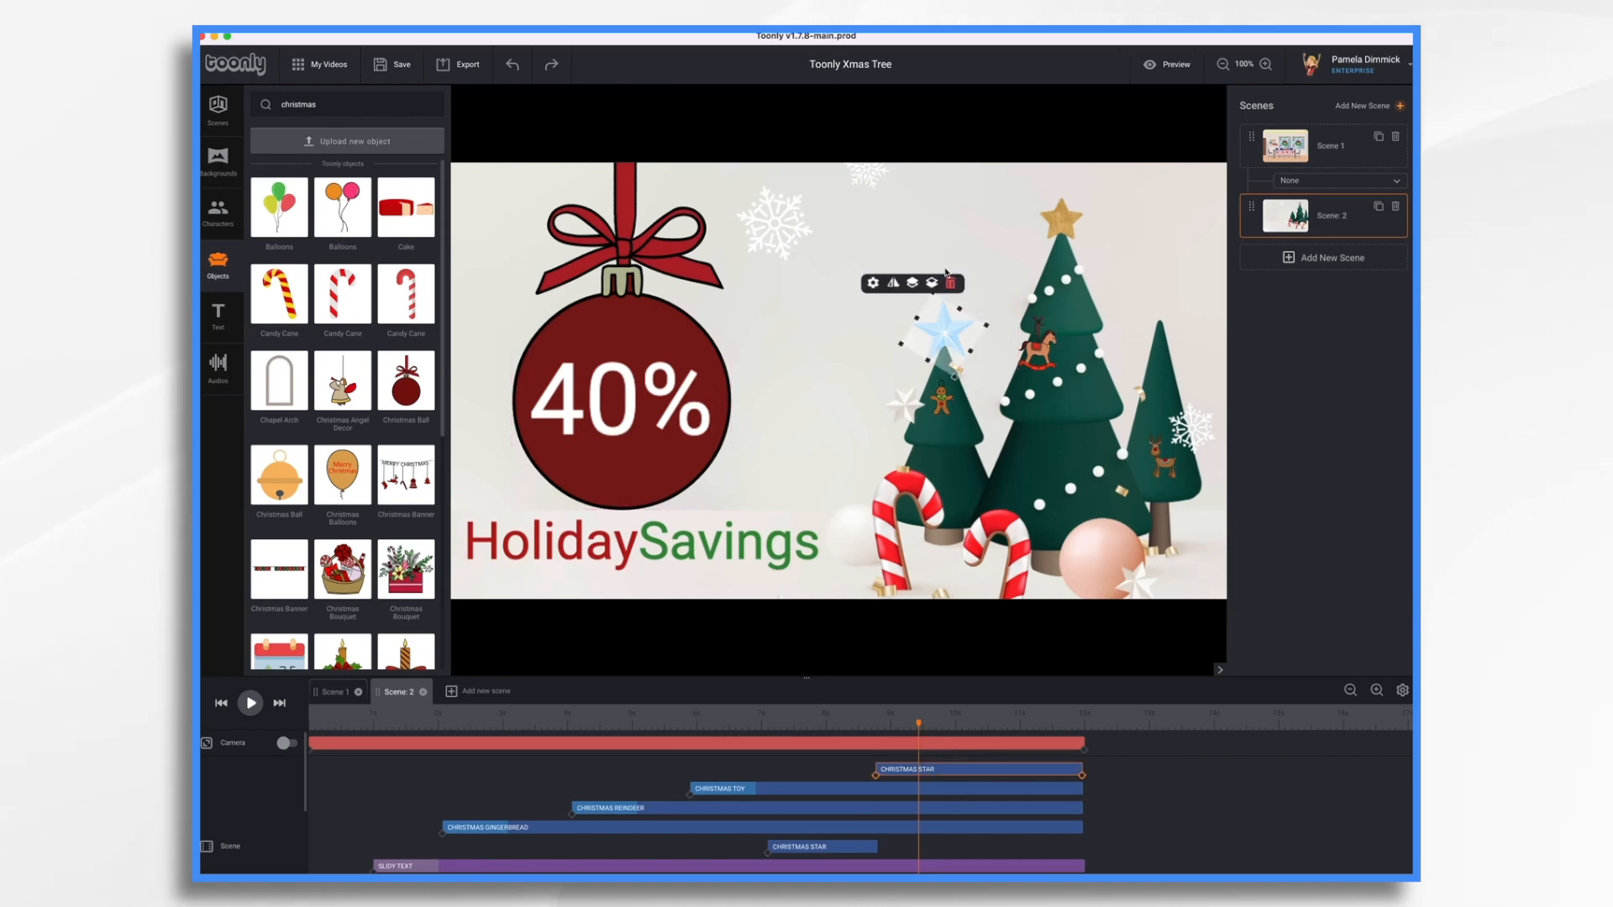
pyautogui.click(933, 286)
pyautogui.click(933, 285)
pyautogui.click(932, 286)
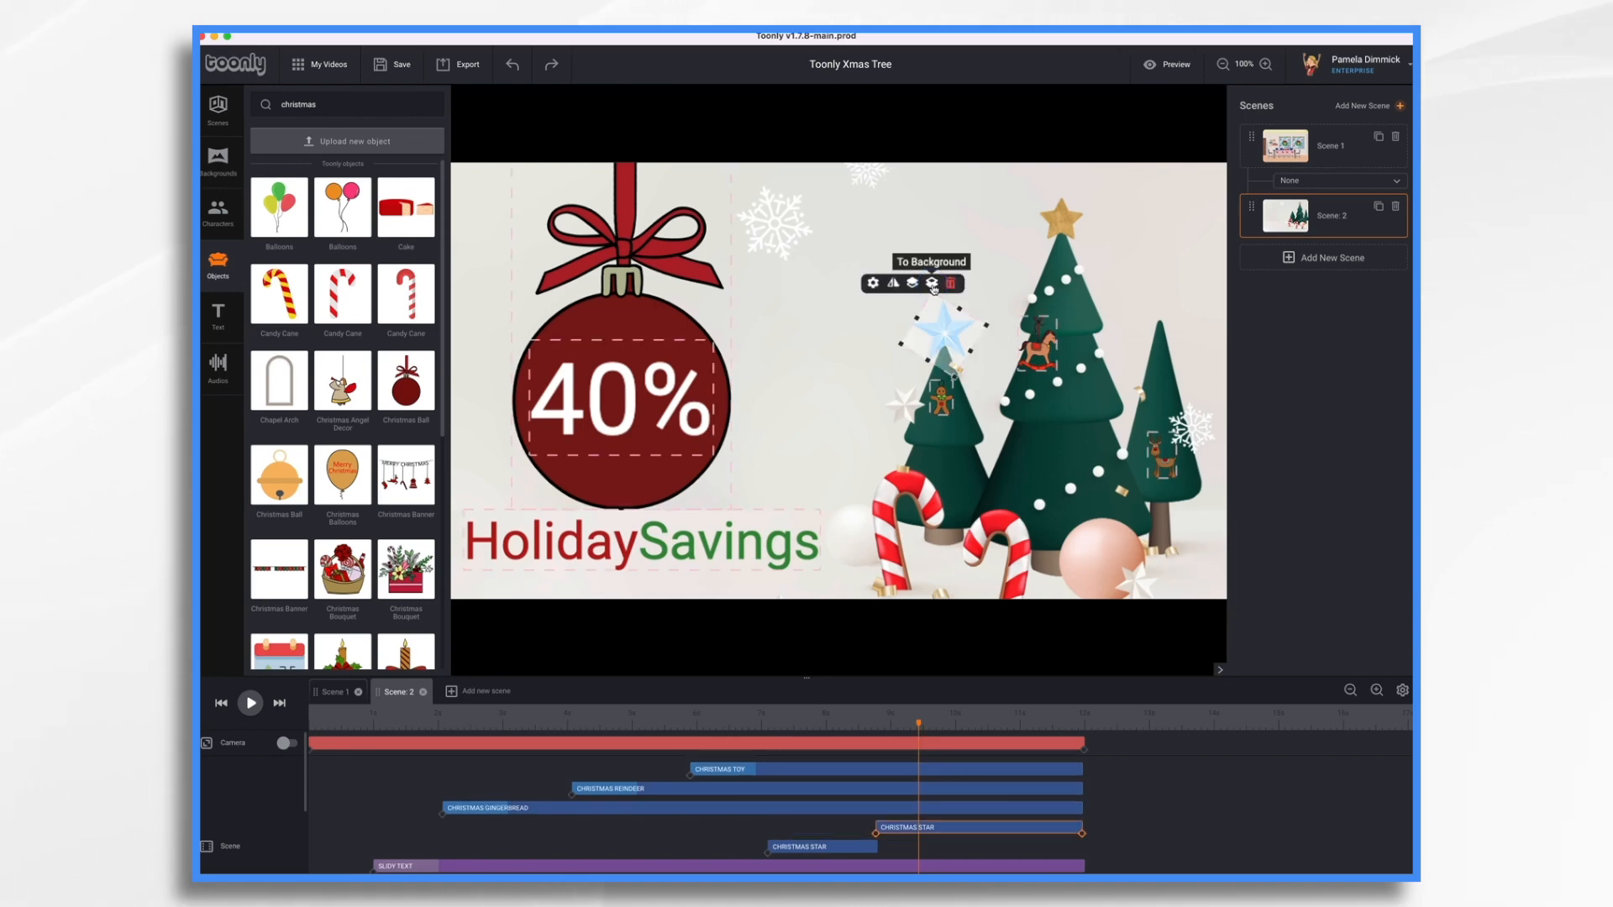
pyautogui.click(850, 848)
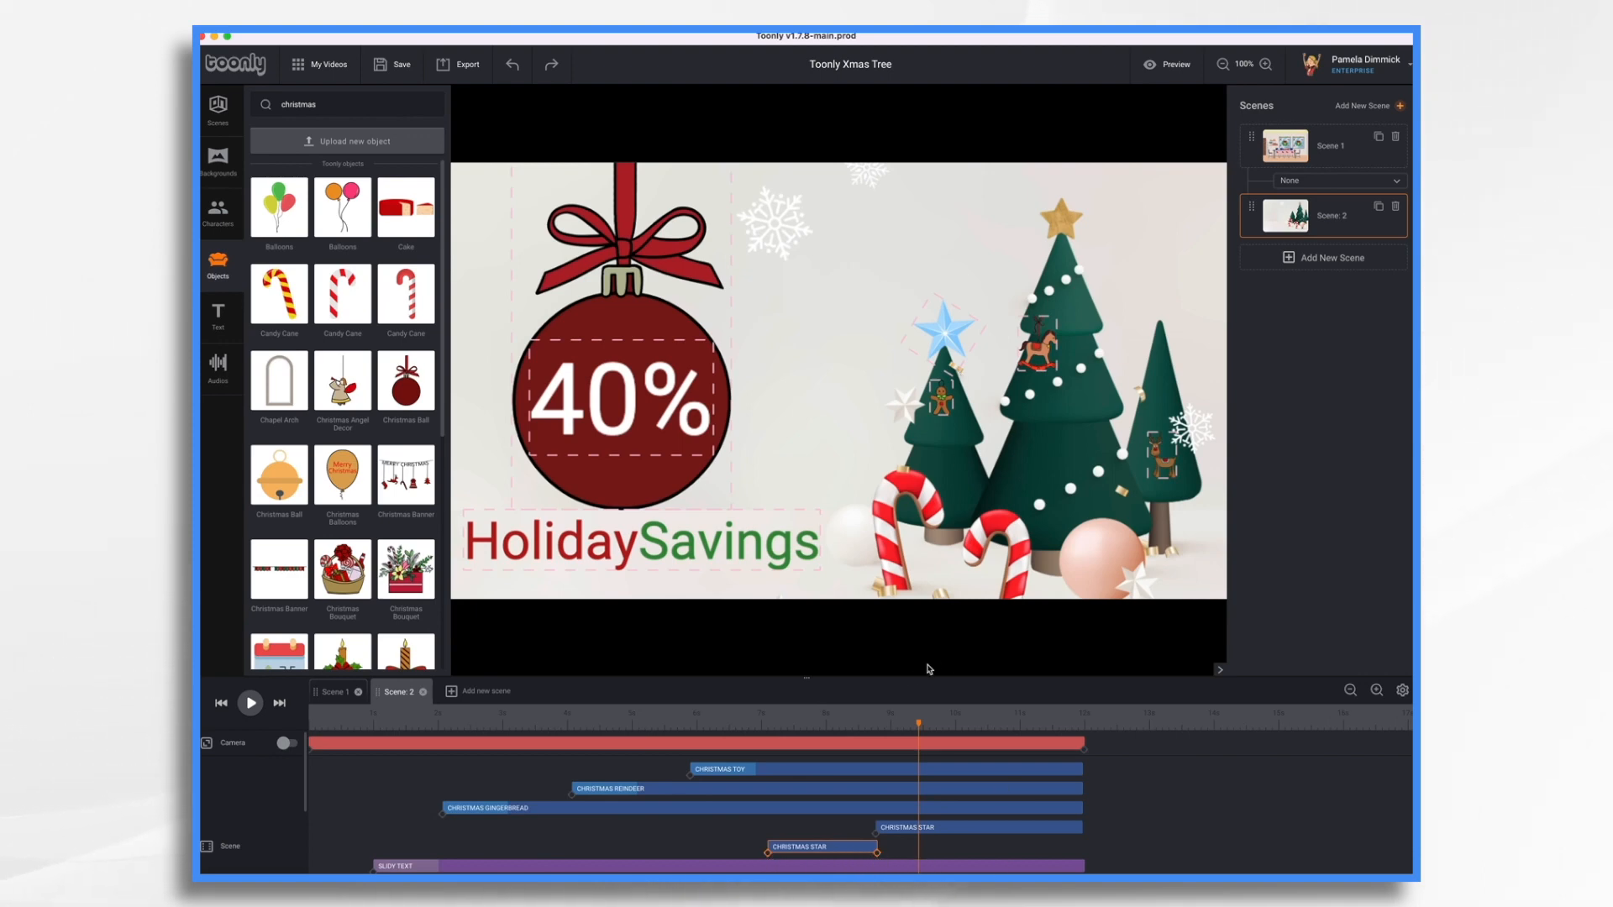
# - Move the star just above the scene's upper edge at the shorter star clip's start keyframe and check its flight to the small tree
pyautogui.click(866, 723)
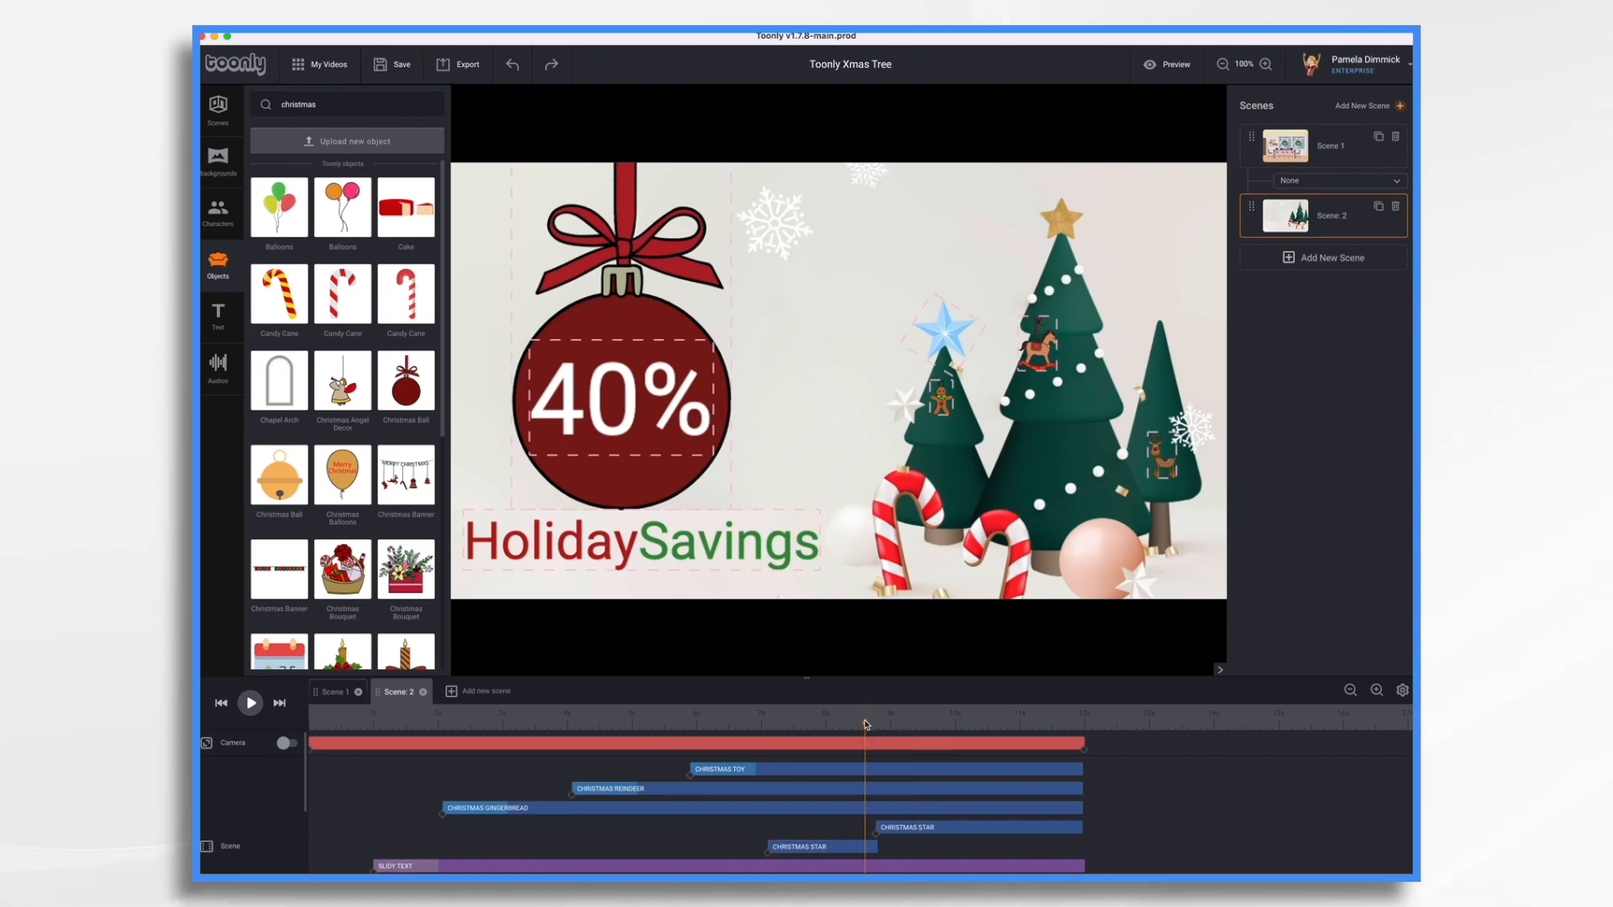
pyautogui.click(862, 847)
pyautogui.scroll(-3, 869, 832)
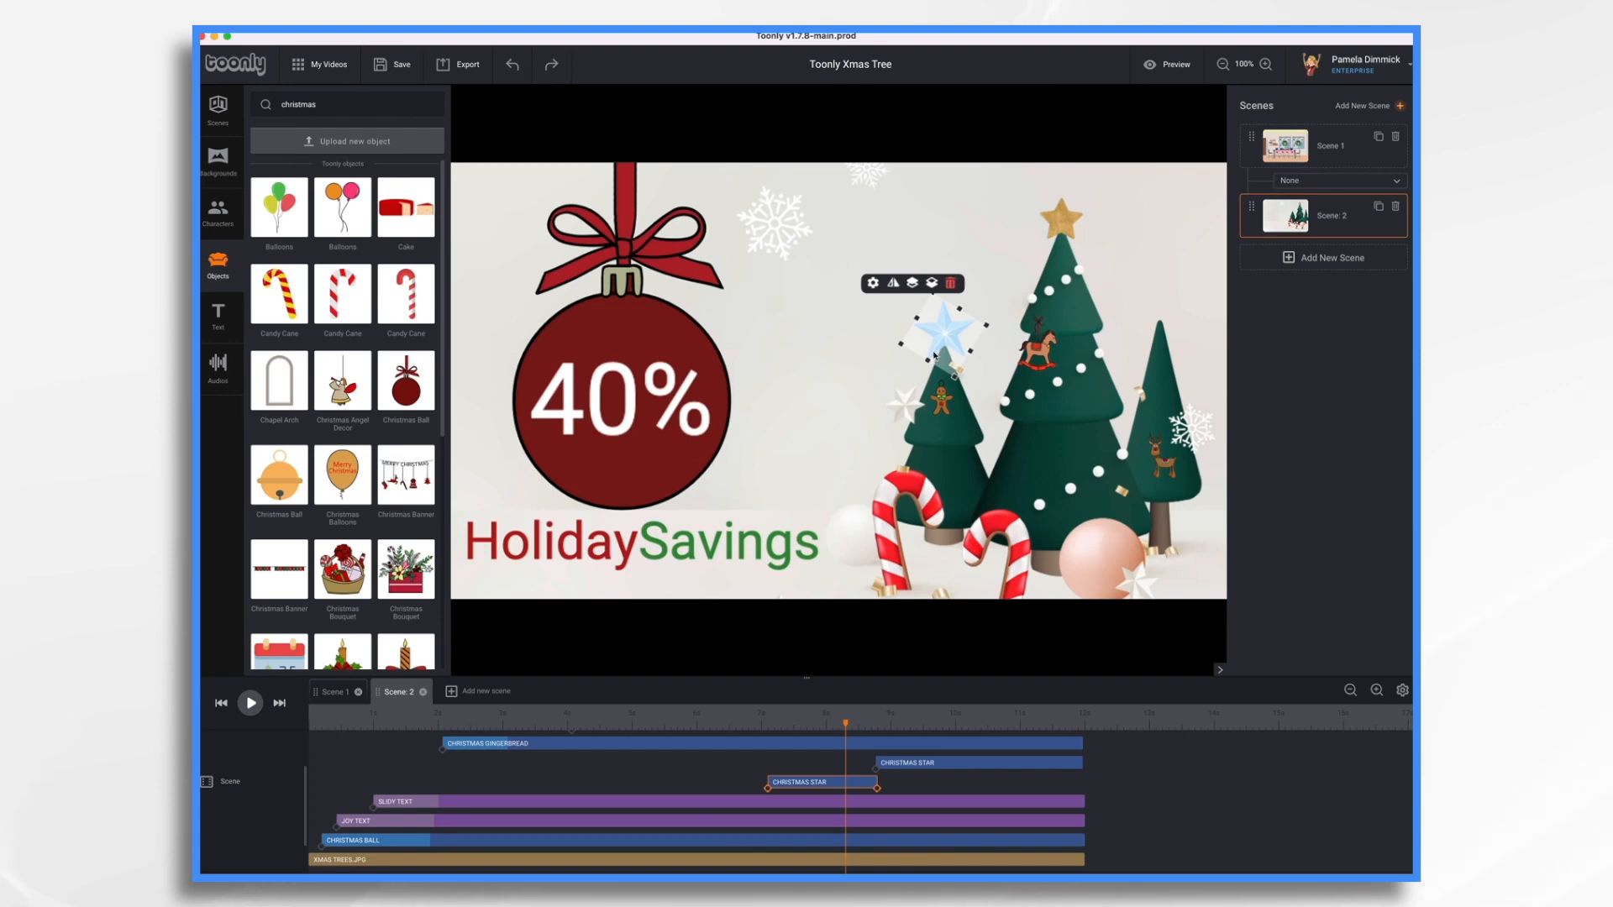
pyautogui.click(768, 789)
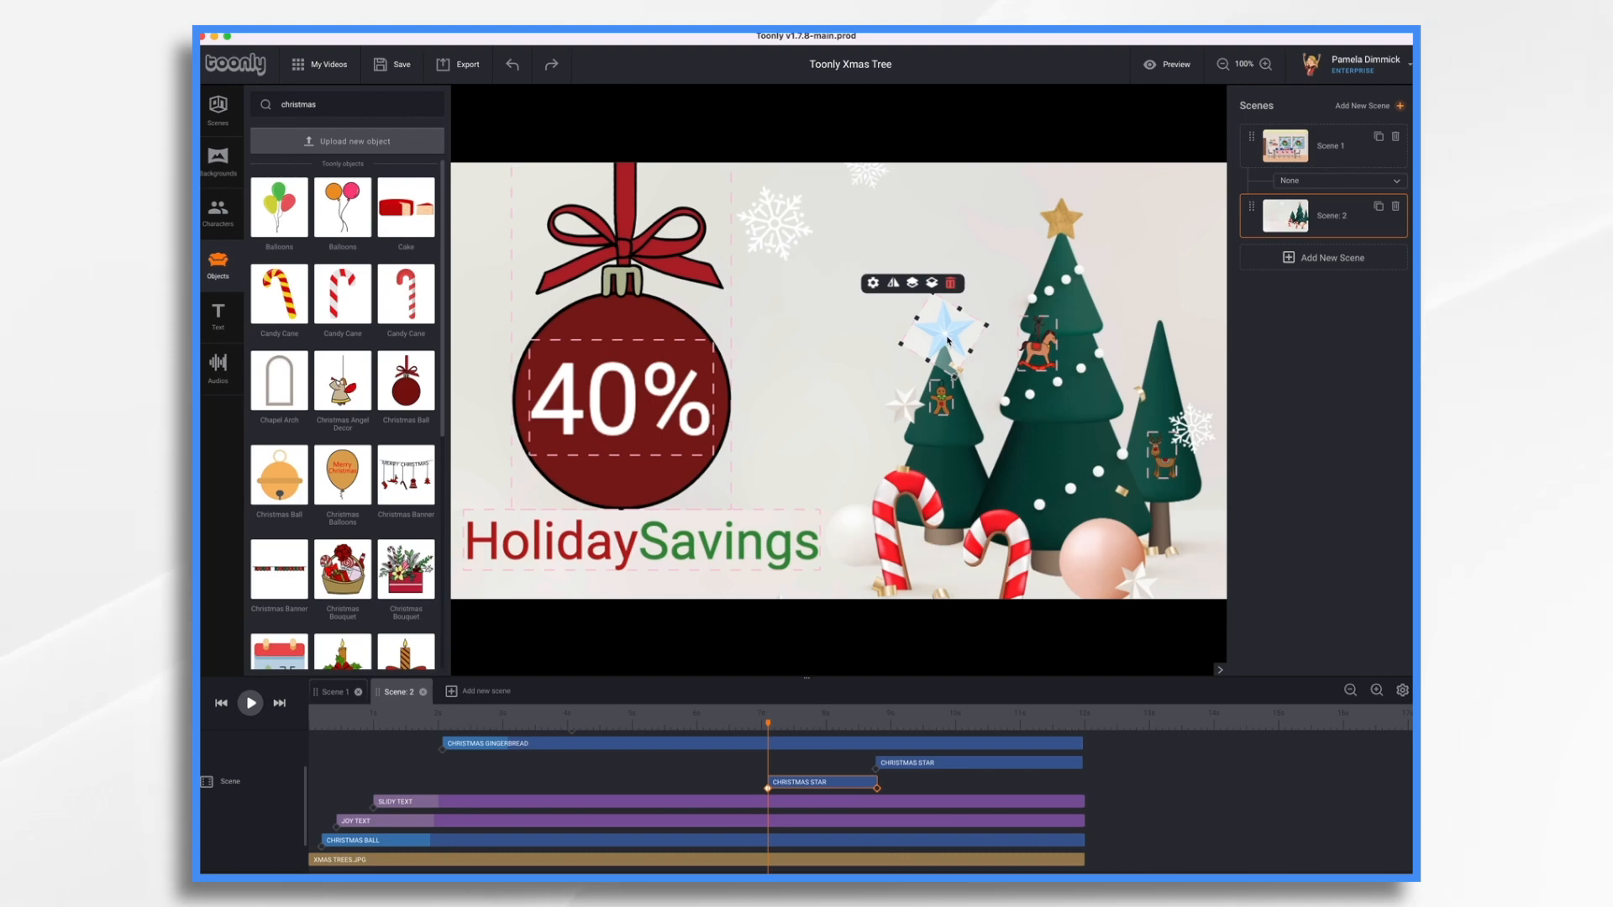
pyautogui.moveTo(947, 340); pyautogui.dragTo(846, 161)
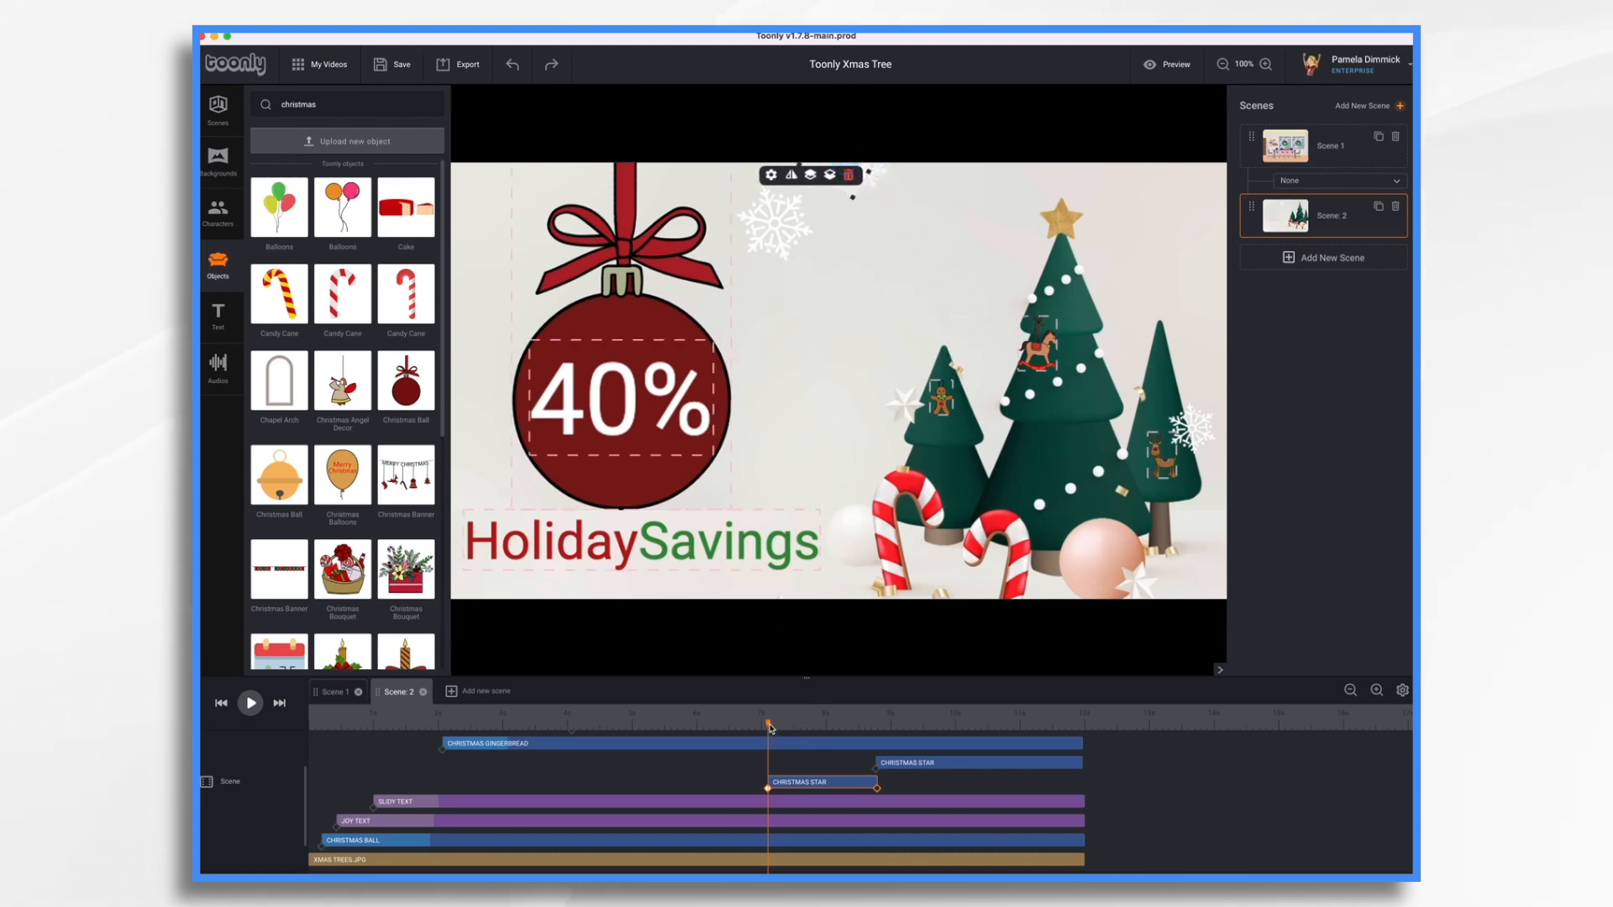
pyautogui.moveTo(769, 728); pyautogui.dragTo(884, 736)
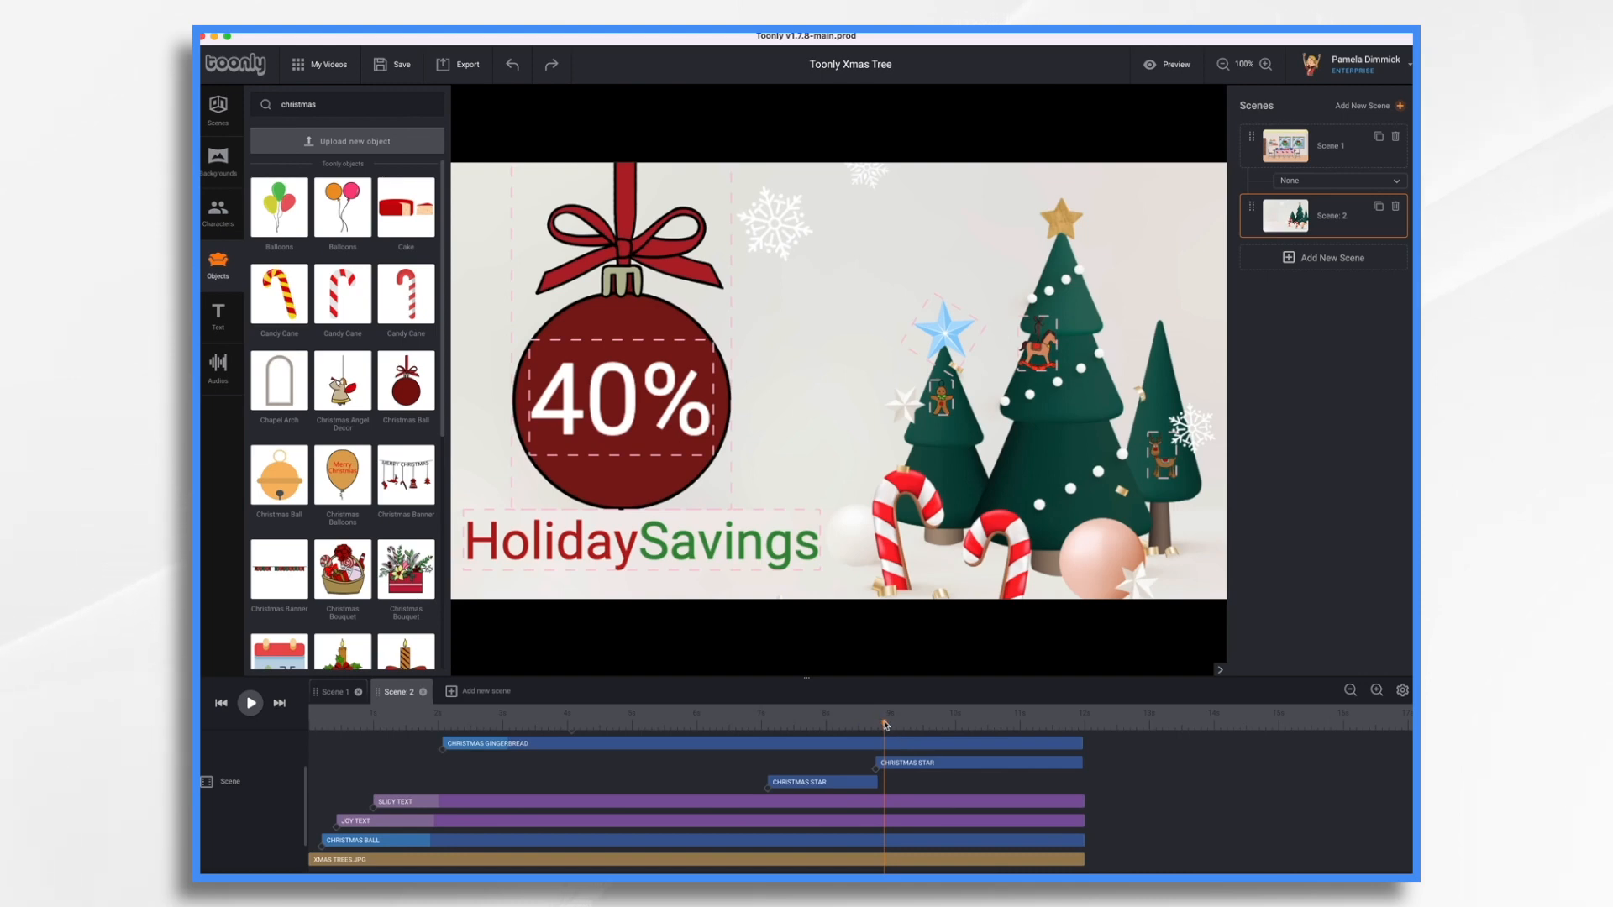
pyautogui.moveTo(886, 725); pyautogui.dragTo(864, 761)
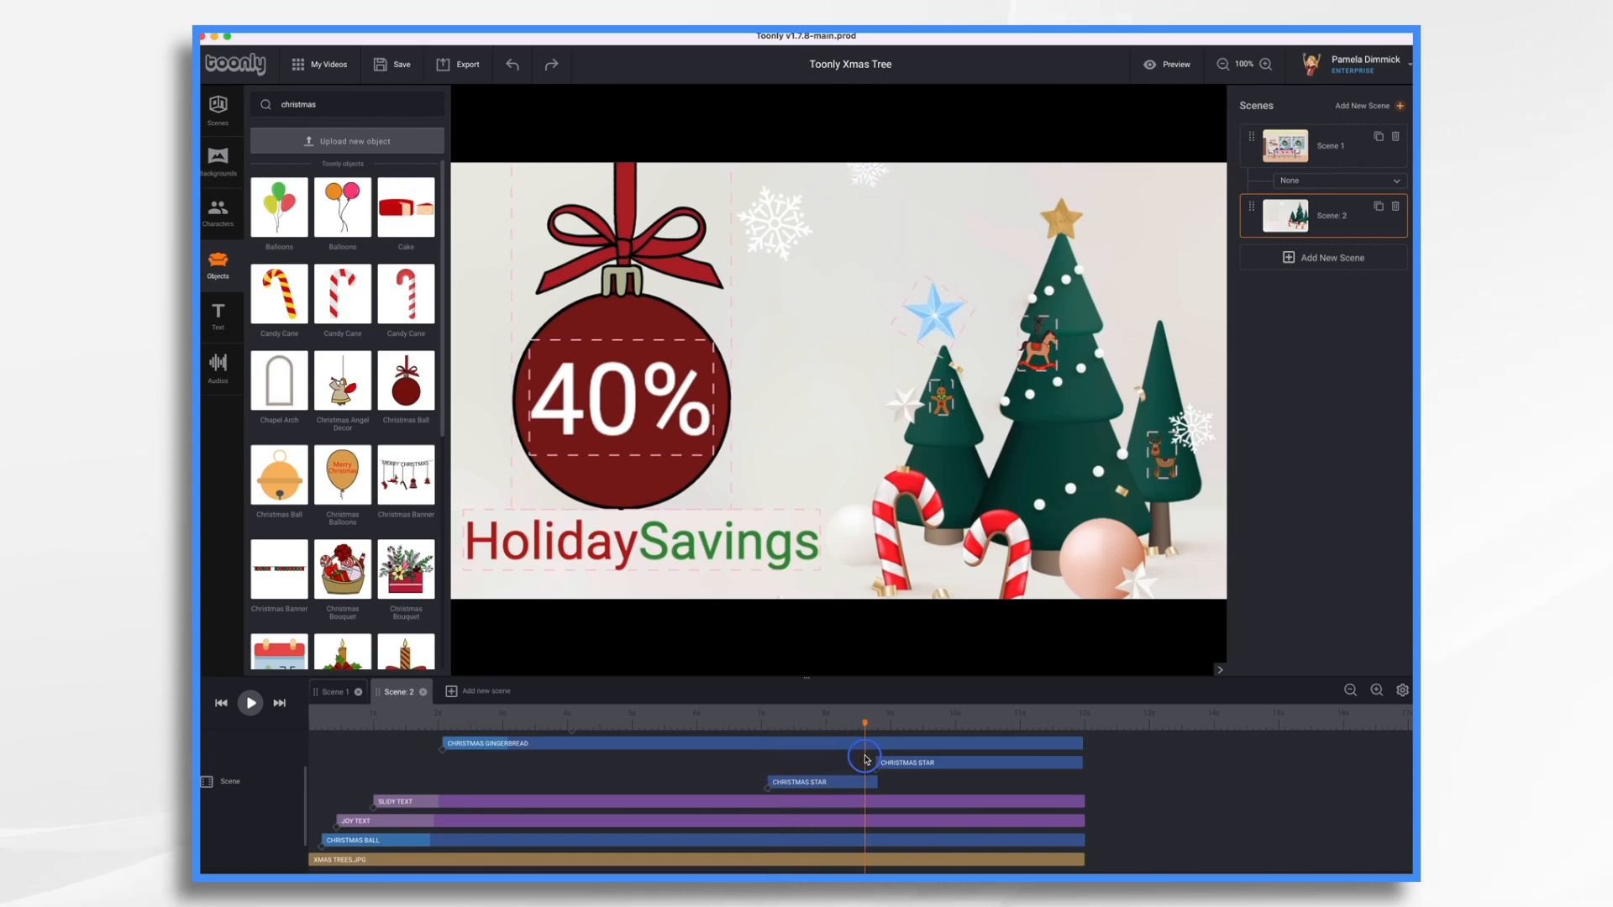
# - Rotate the star above the scene at the shorter star clip's start keyframe
pyautogui.click(1223, 65)
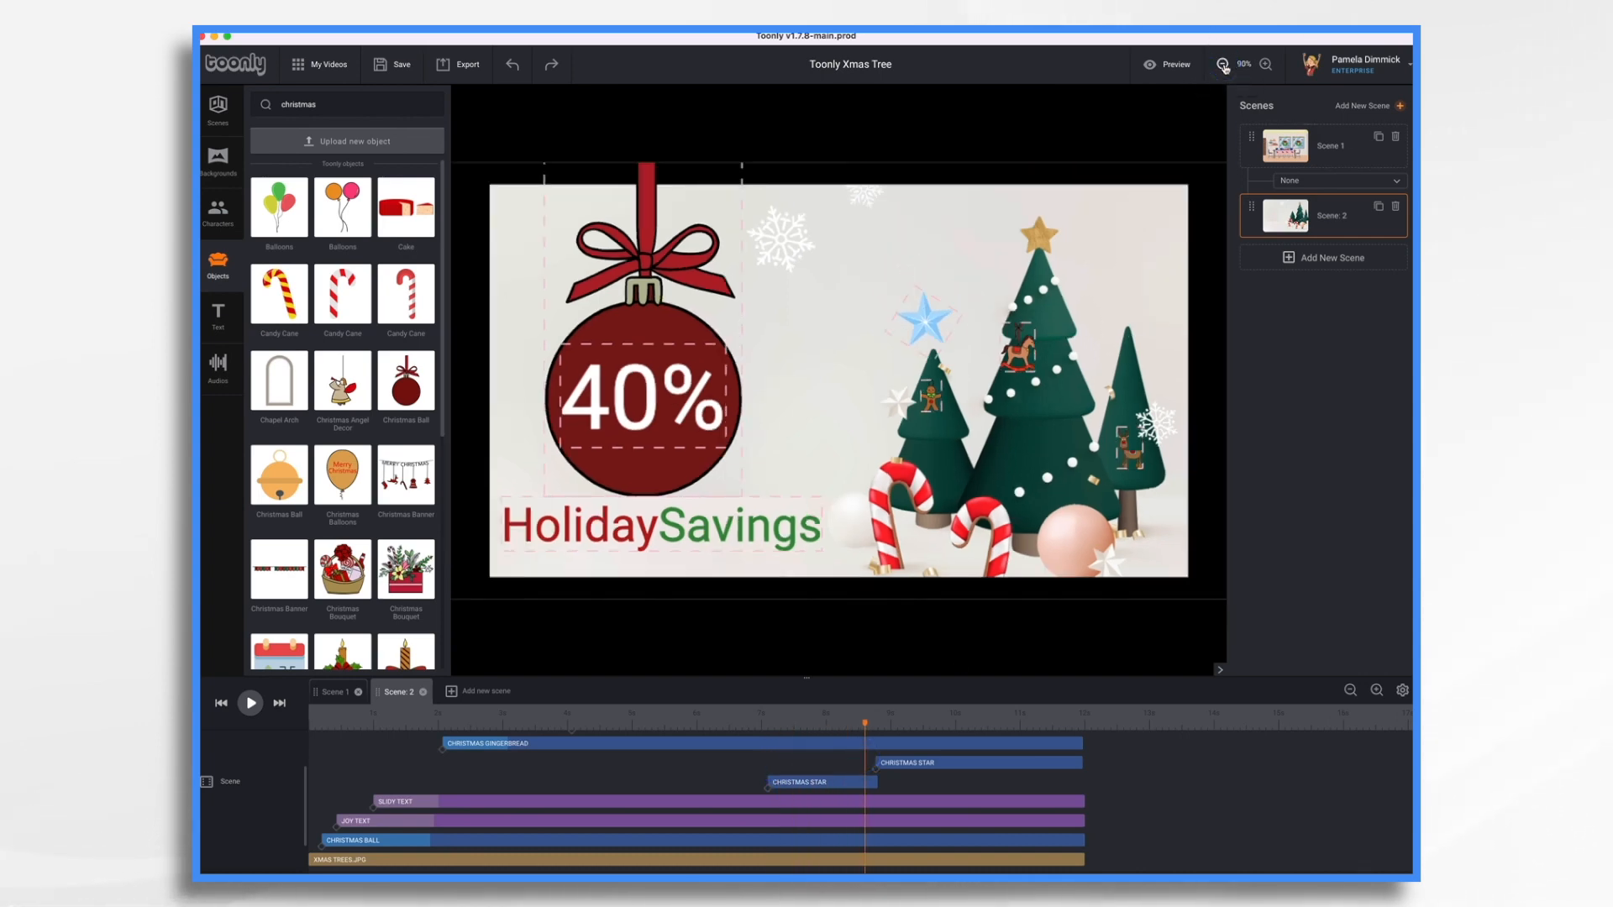
pyautogui.click(1223, 65)
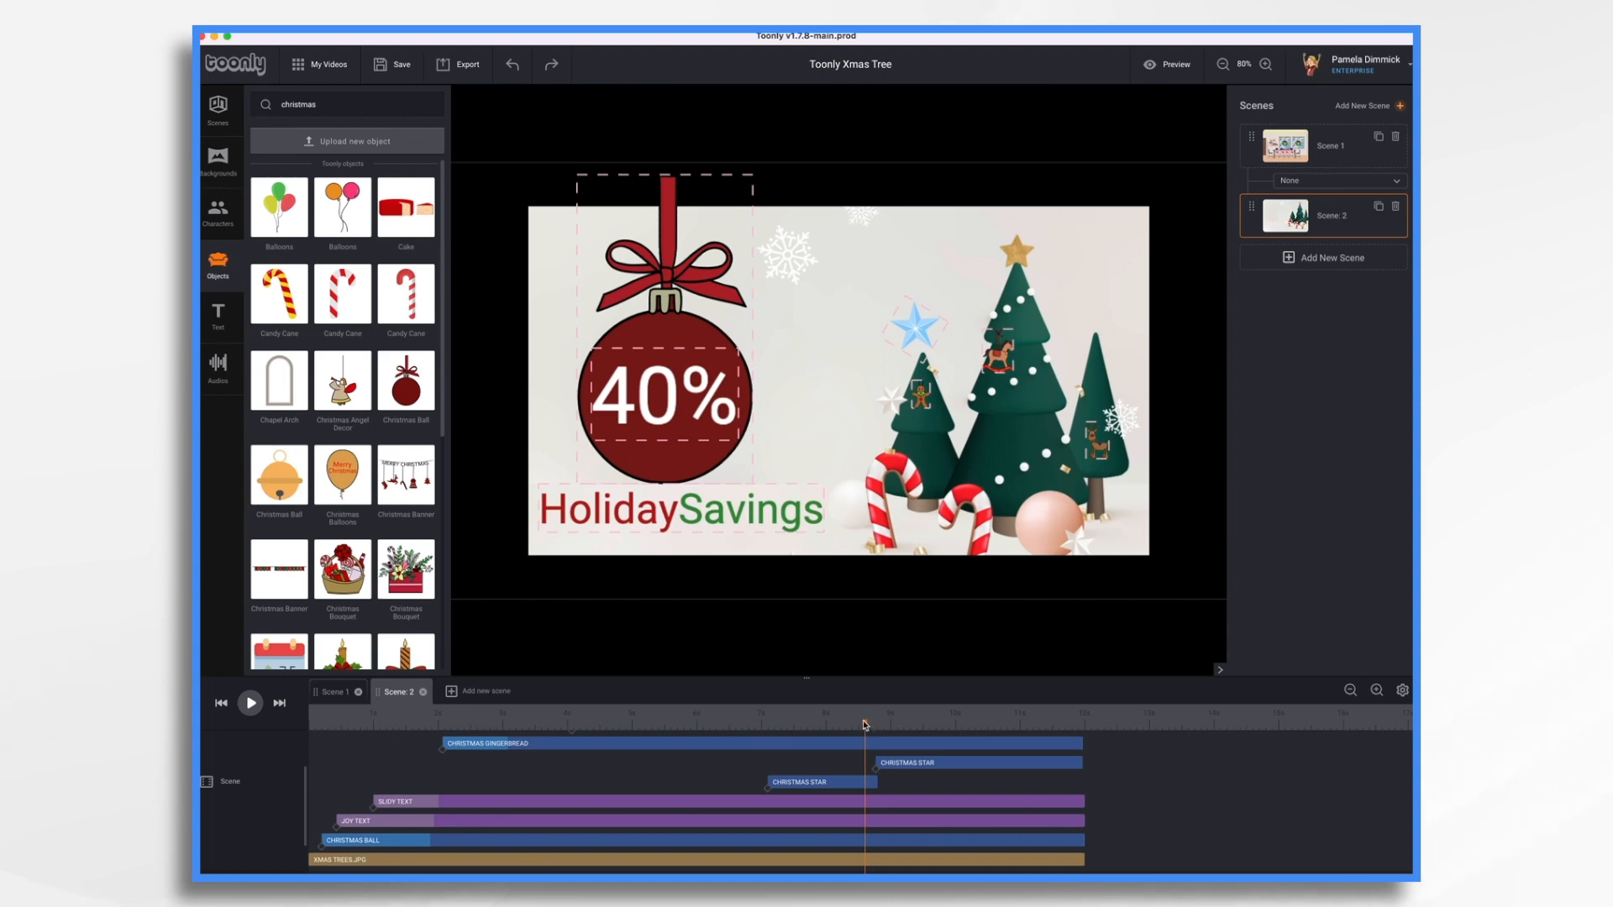
pyautogui.moveTo(864, 724); pyautogui.dragTo(770, 740)
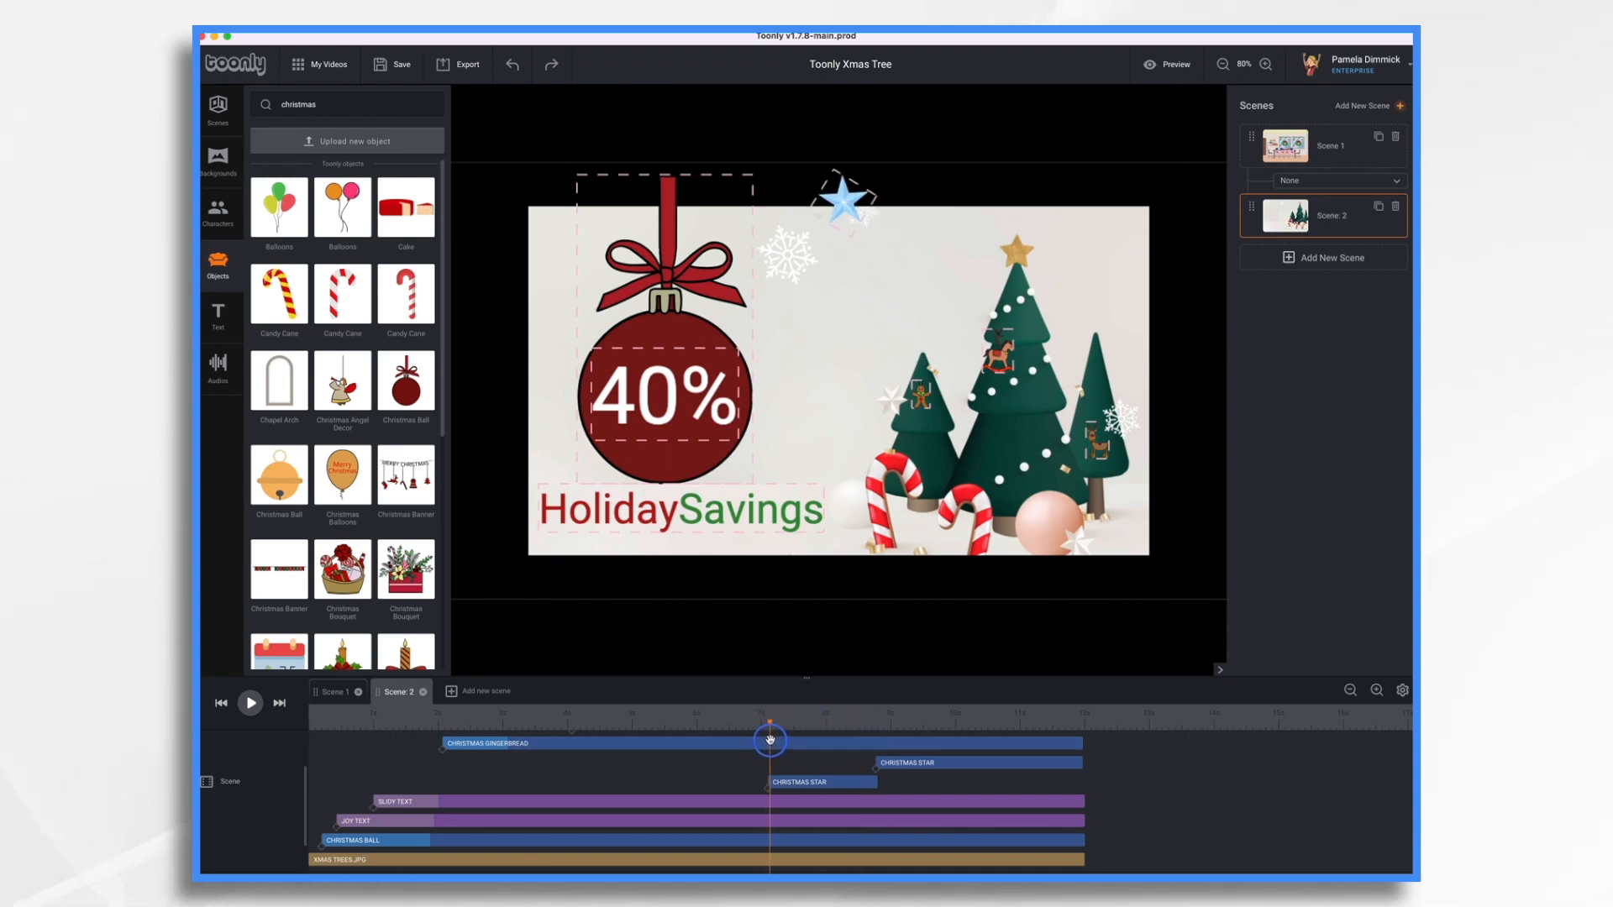
pyautogui.click(768, 788)
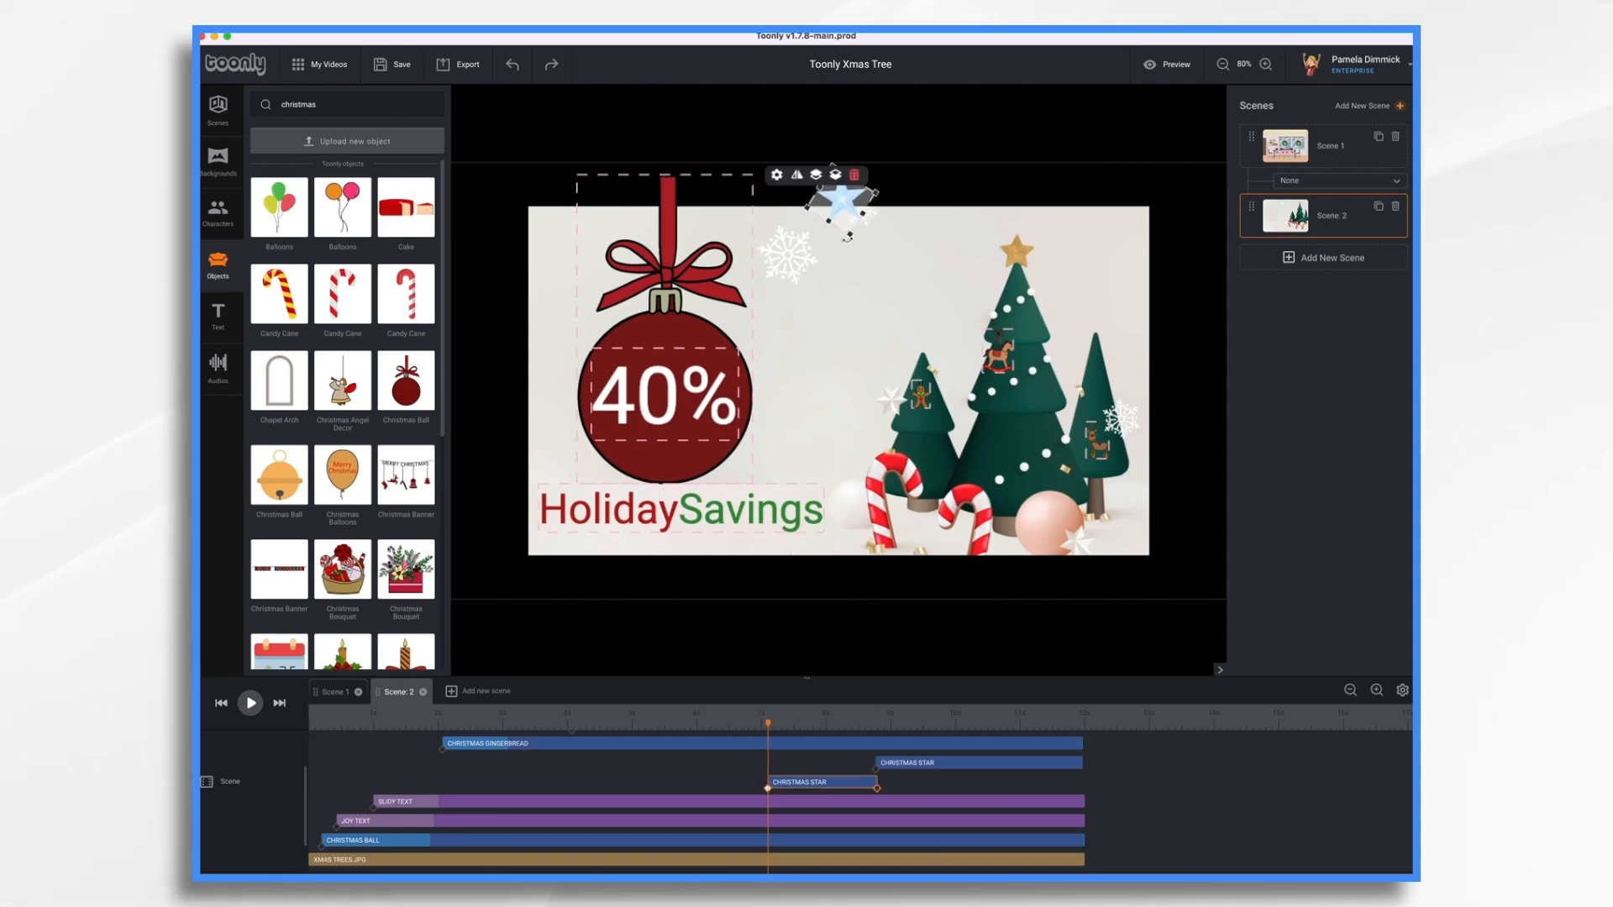
pyautogui.moveTo(847, 238); pyautogui.dragTo(876, 204)
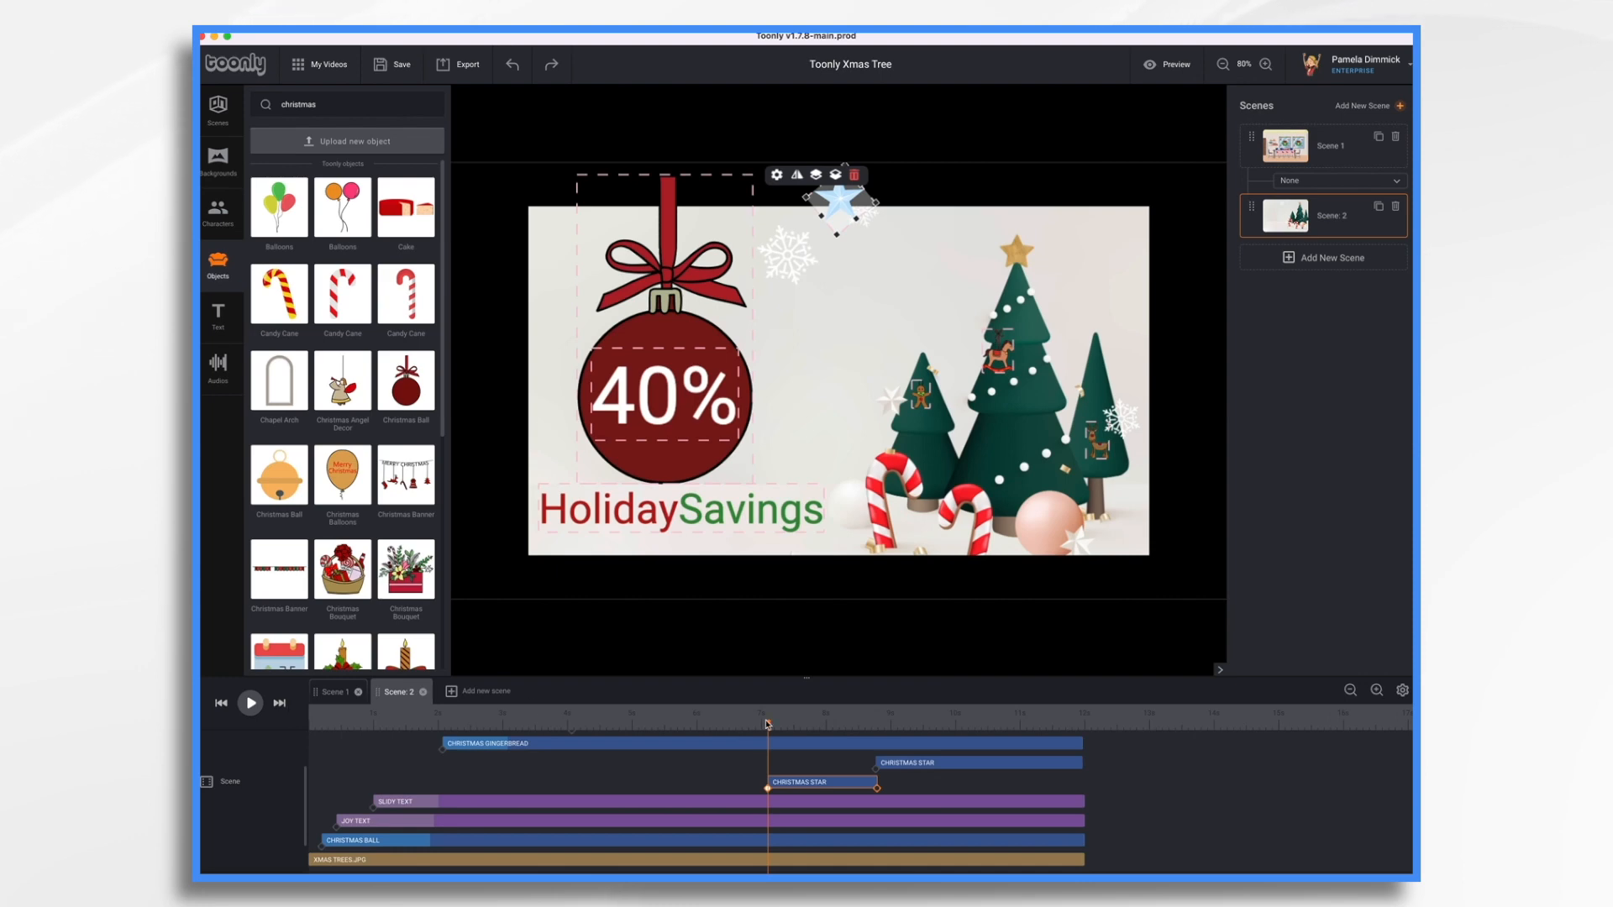
# - Review the star's flight and rotate the star again at the shorter clip's start keyframe
pyautogui.moveTo(769, 724); pyautogui.dragTo(769, 784)
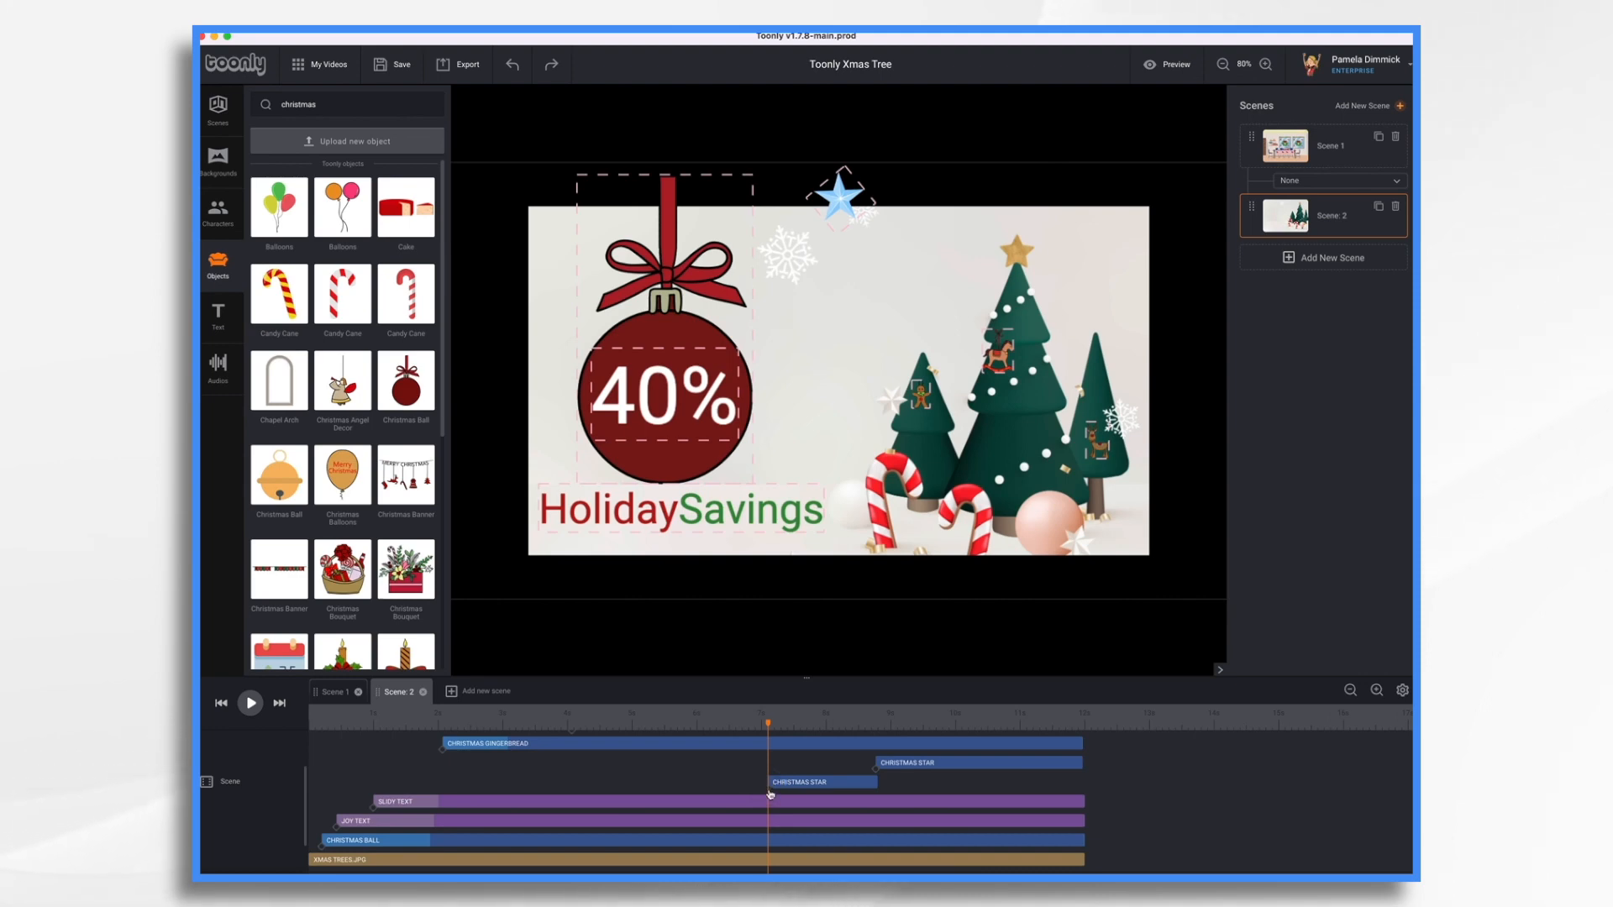
pyautogui.click(770, 790)
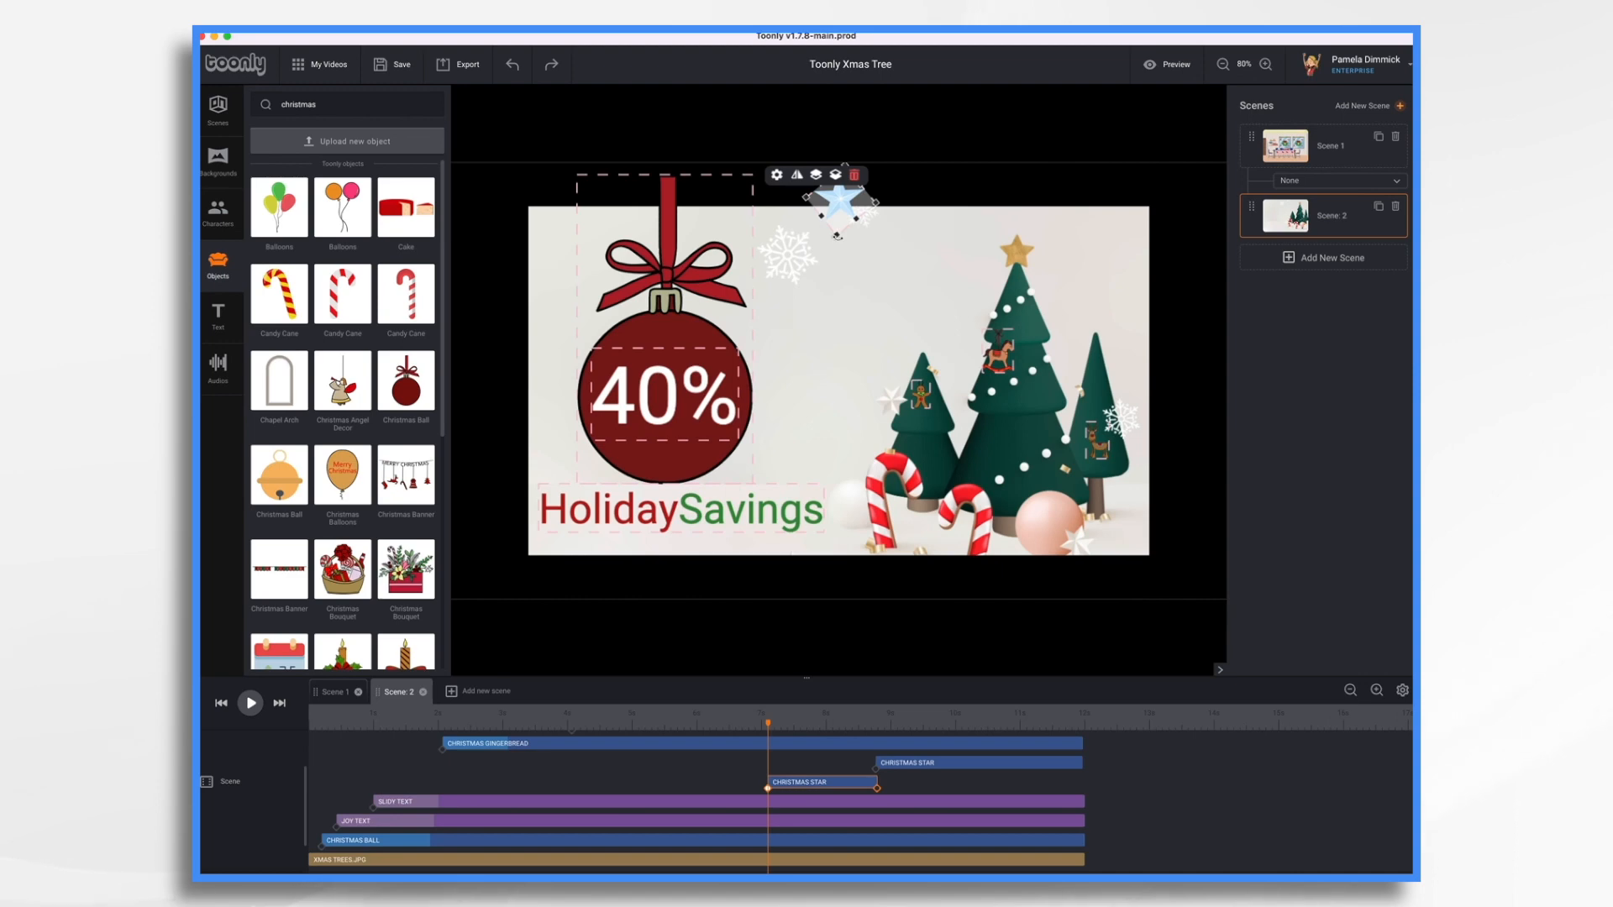
pyautogui.moveTo(837, 236); pyautogui.dragTo(799, 194)
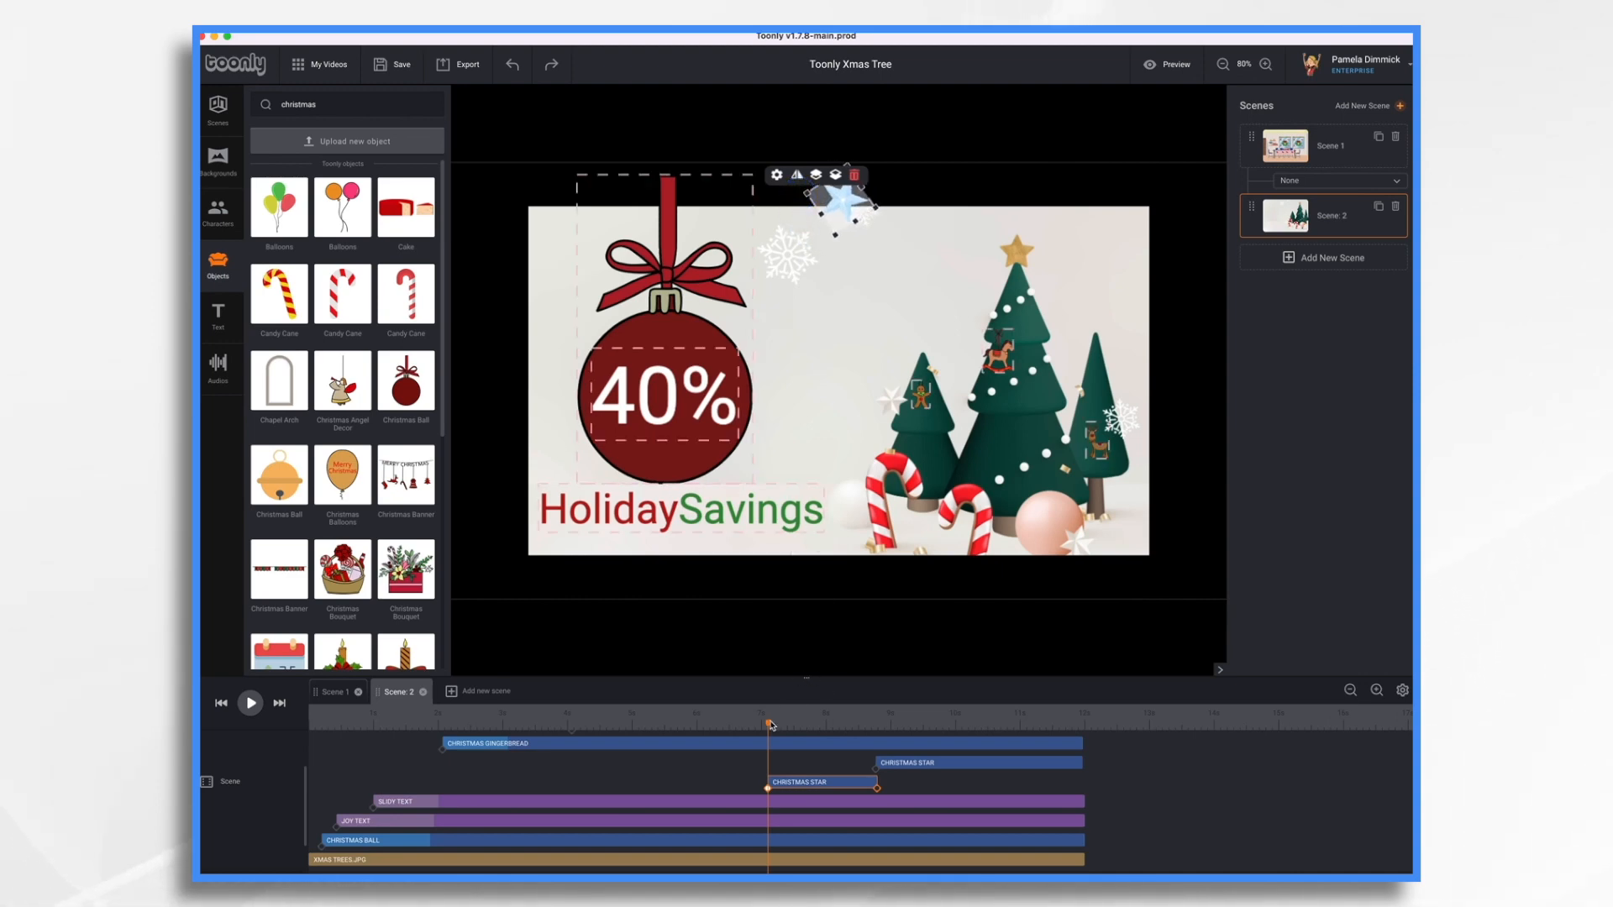
# - Check the star's turning flight onto the small tree and play Scene 2 from its beginning
pyautogui.moveTo(771, 725); pyautogui.dragTo(874, 728)
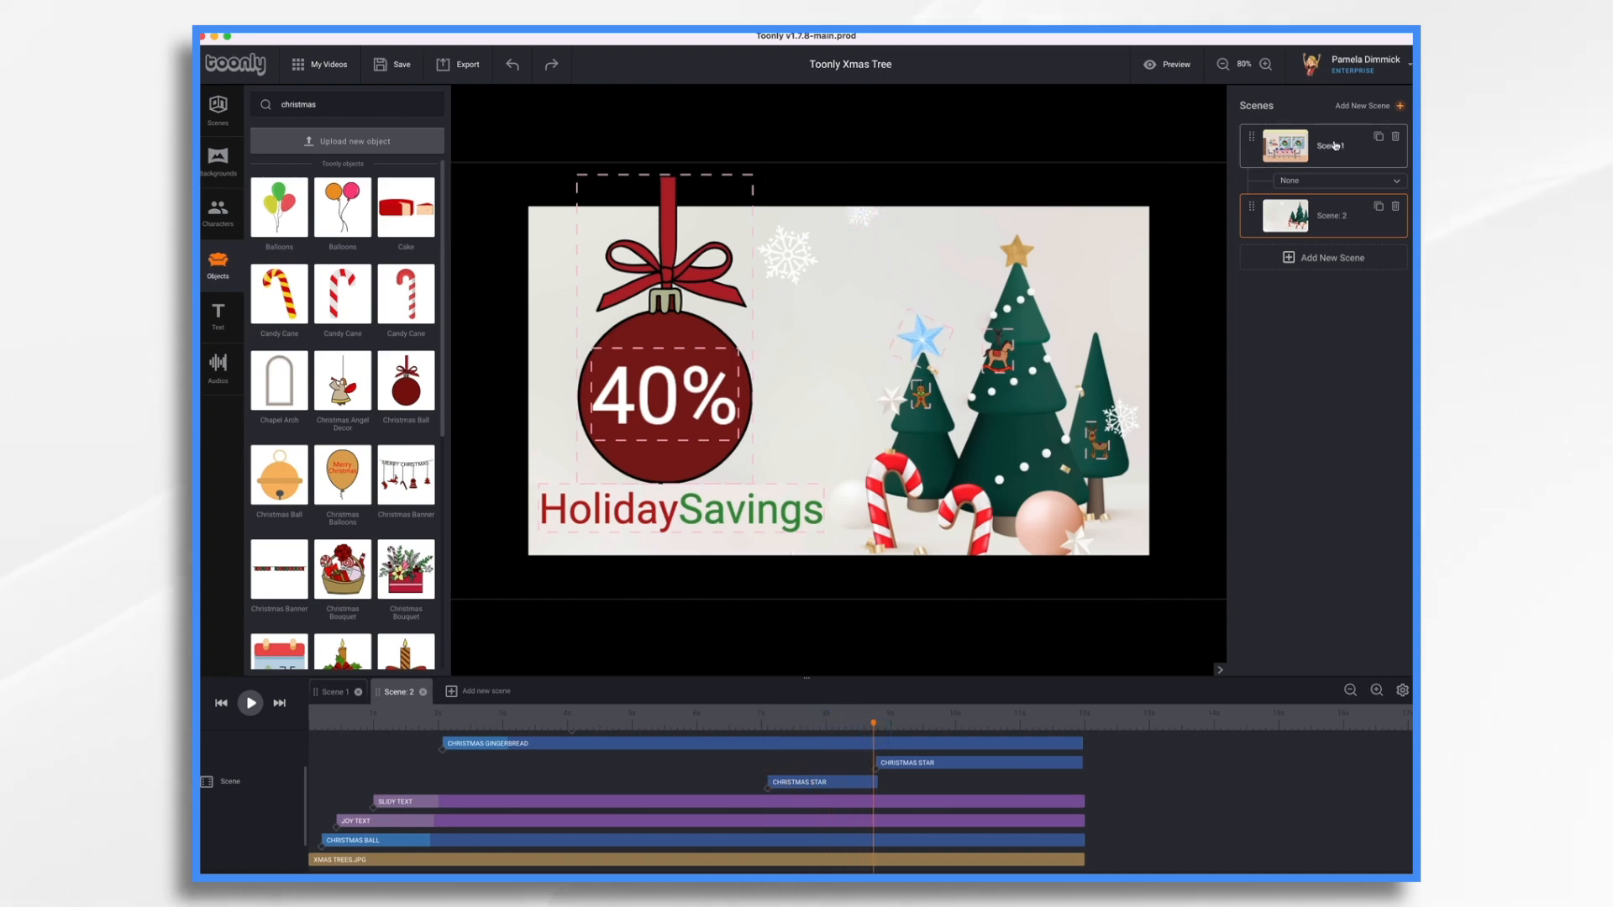
pyautogui.click(1266, 66)
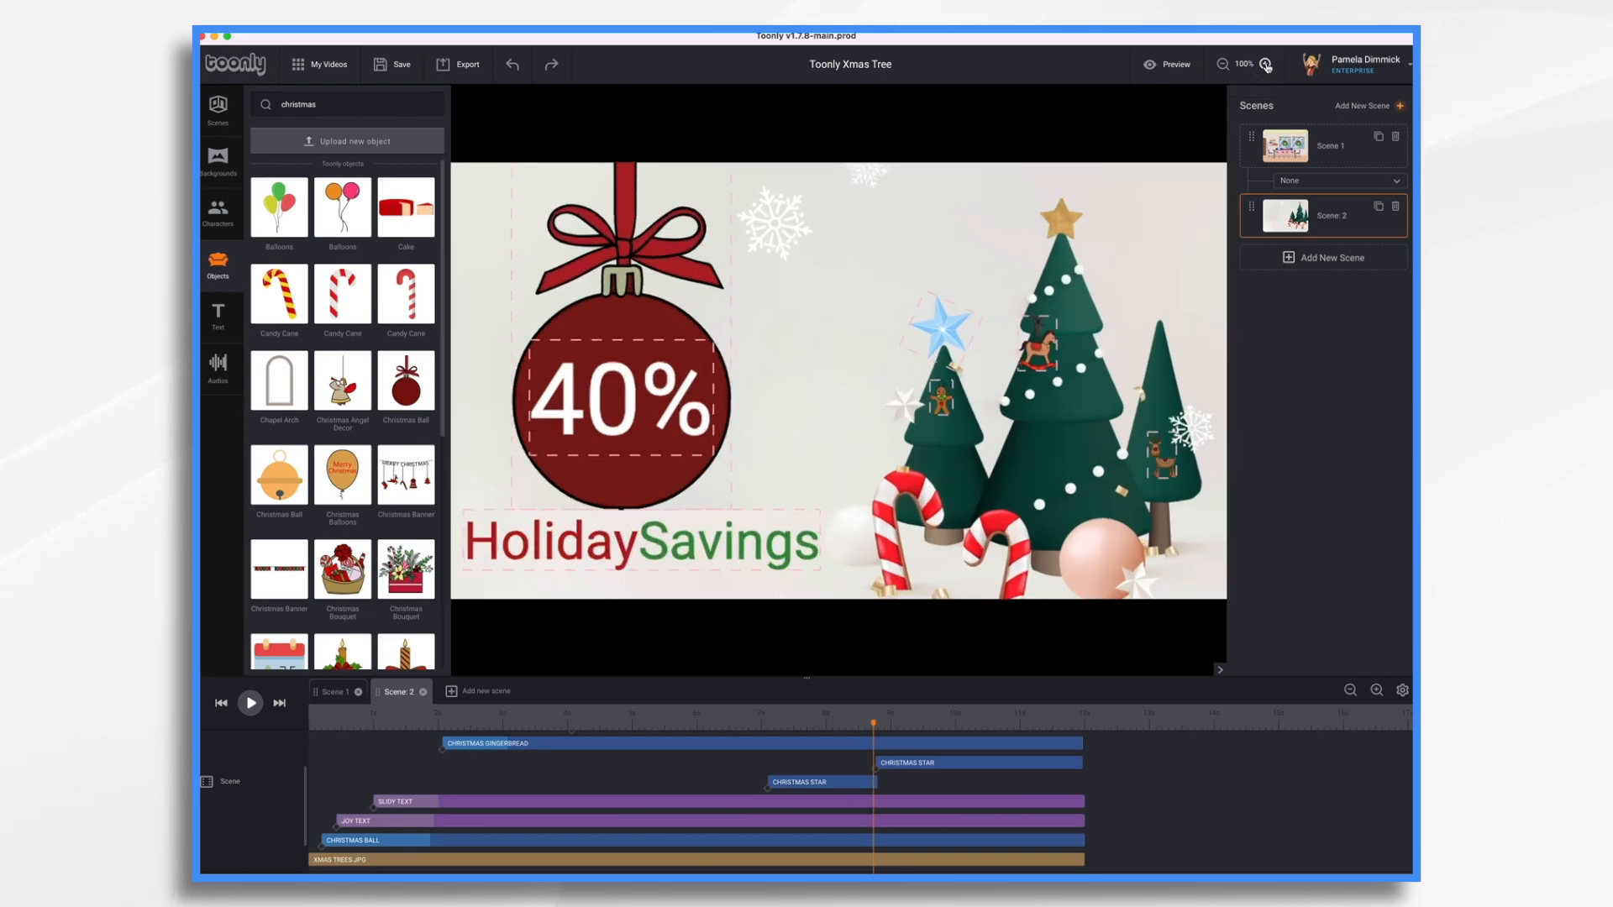
pyautogui.click(250, 702)
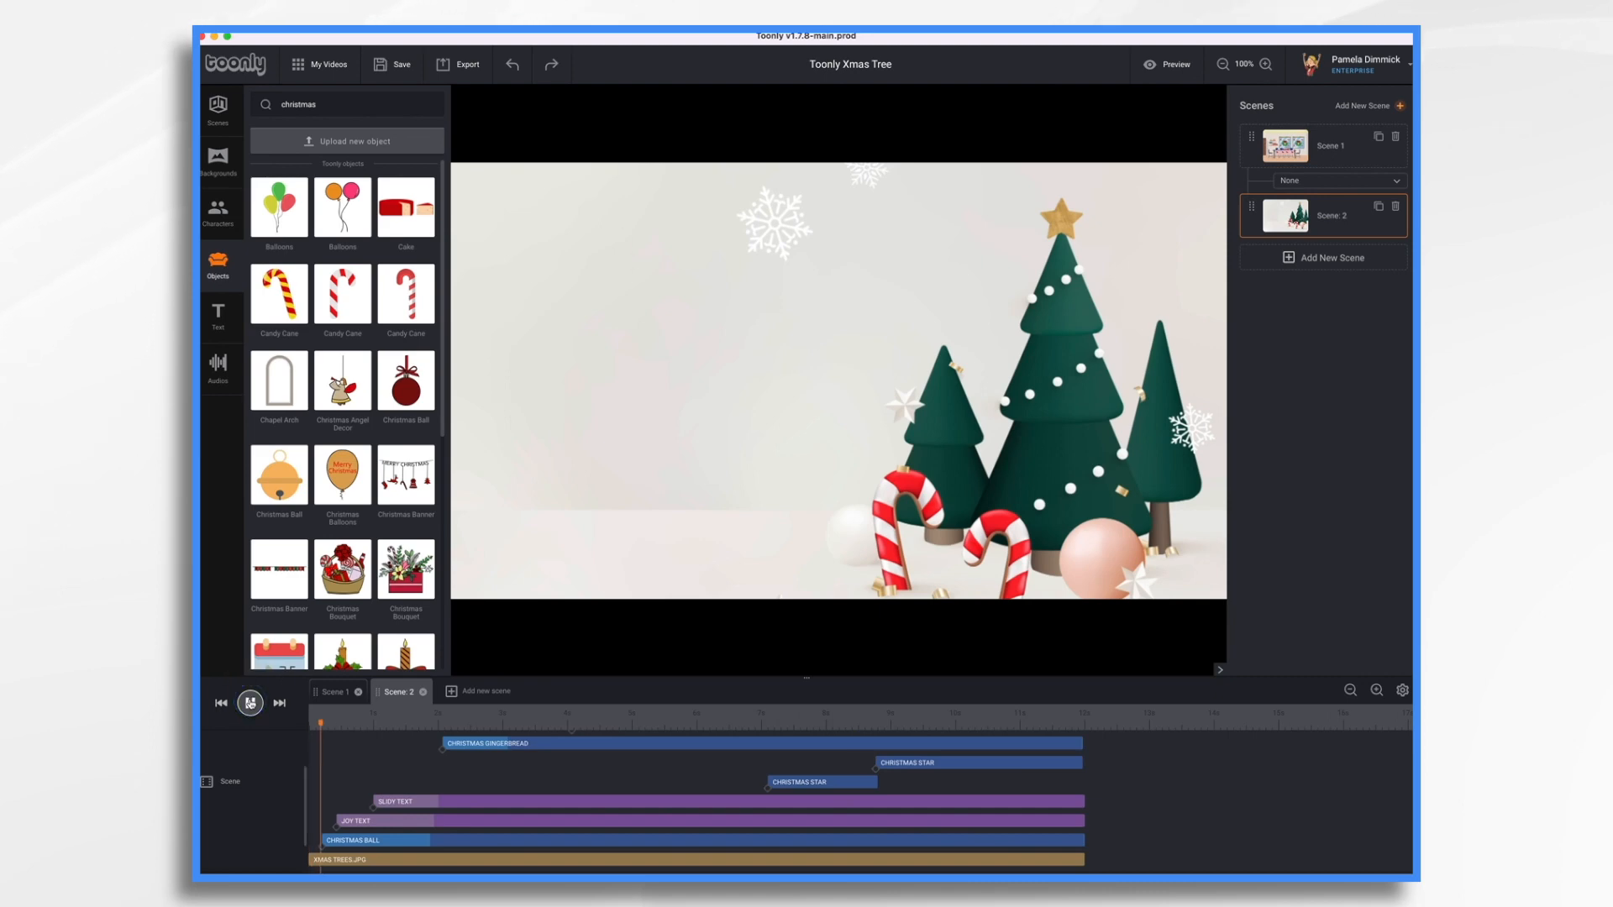